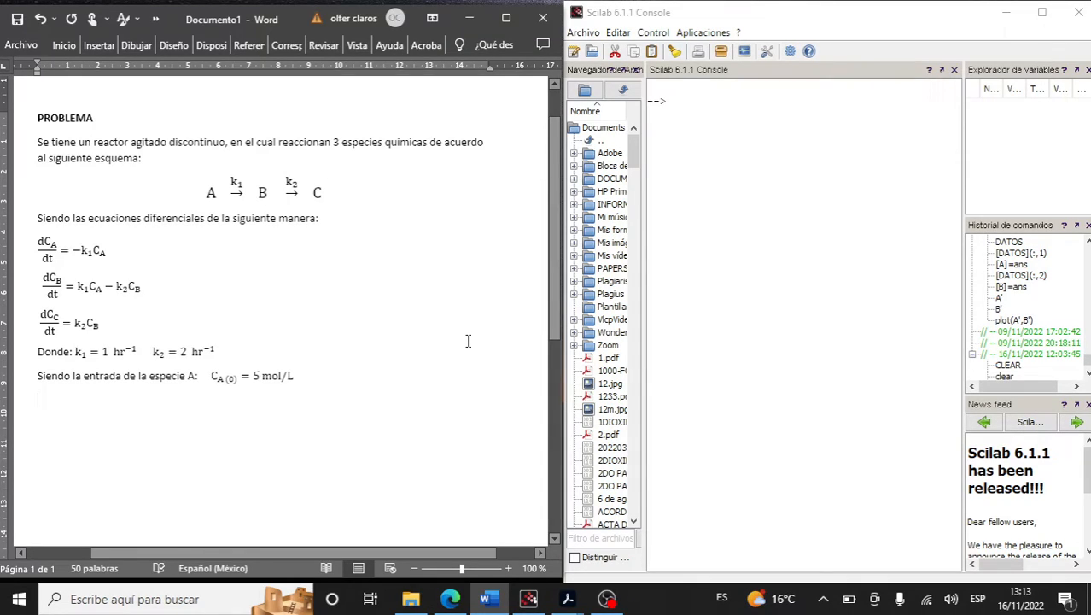
Open Xcos from Scilab and resize the diagram window and palette browser to sit beside the problem document
click(703, 32)
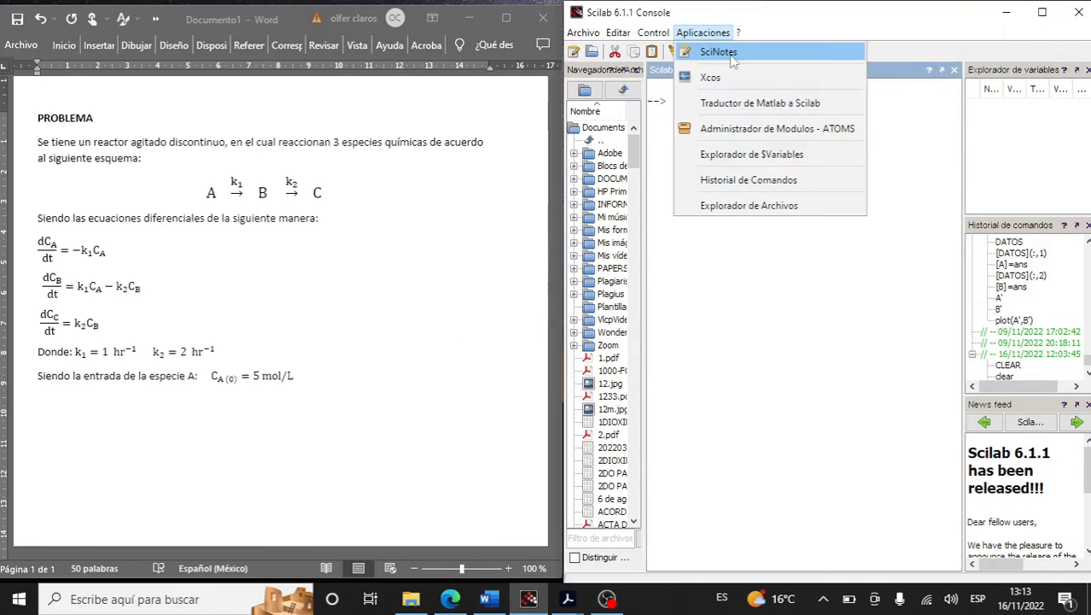
click(787, 80)
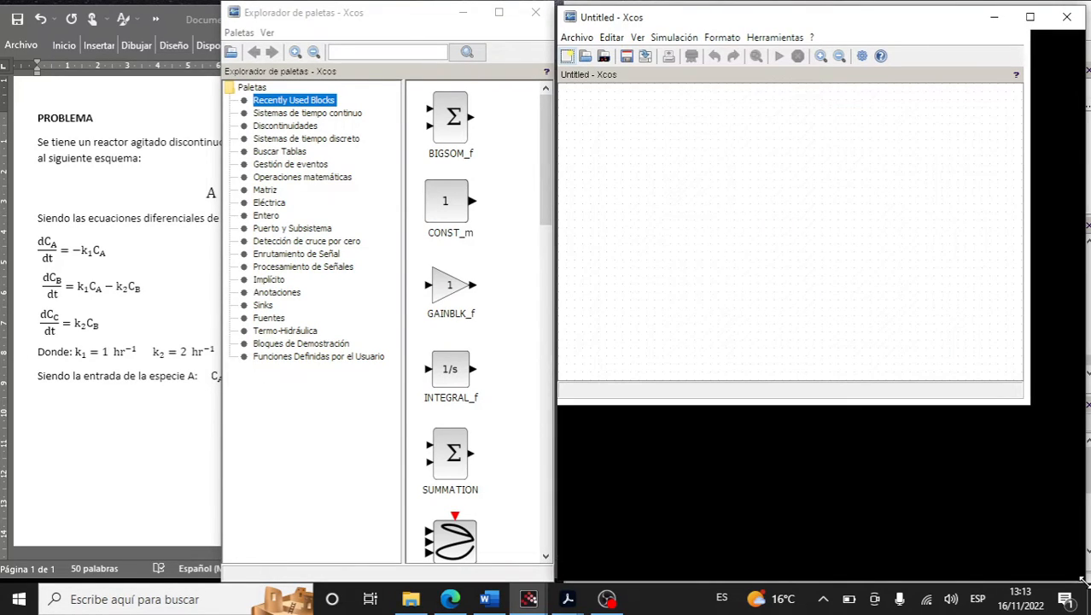
drag(1083, 581, 1075, 583)
drag(224, 269, 262, 264)
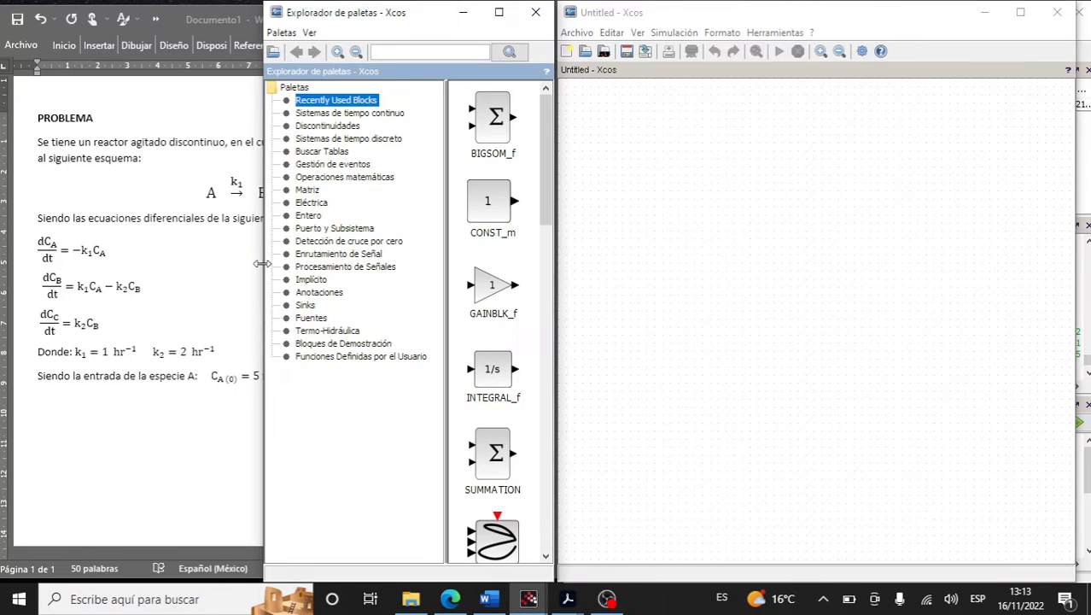
Bring the palette browser back to the front and place an INTEGRAL_f block in the empty diagram
click(134, 340)
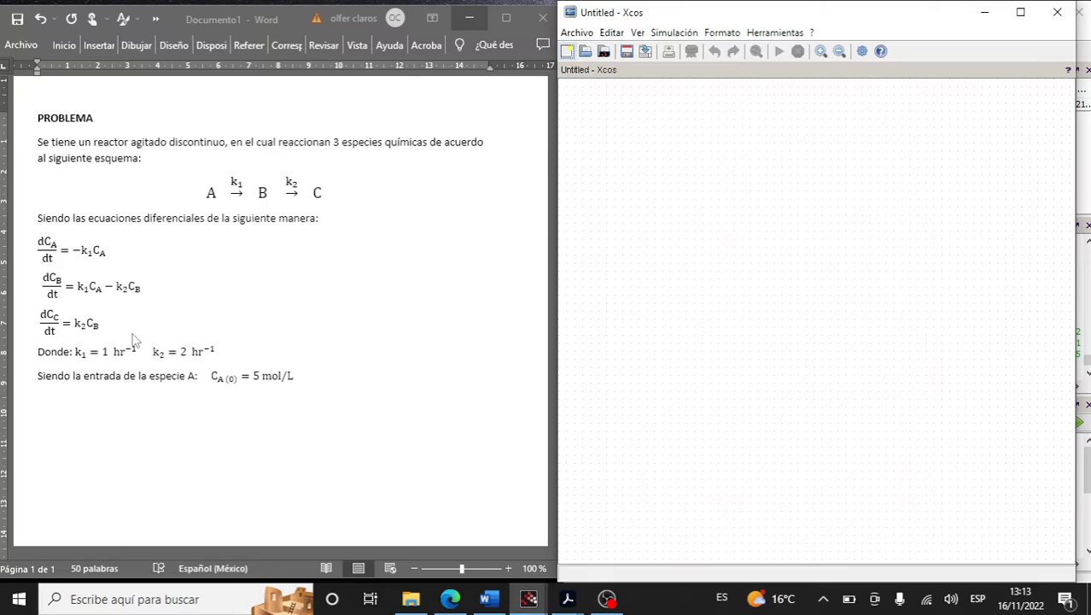
click(720, 164)
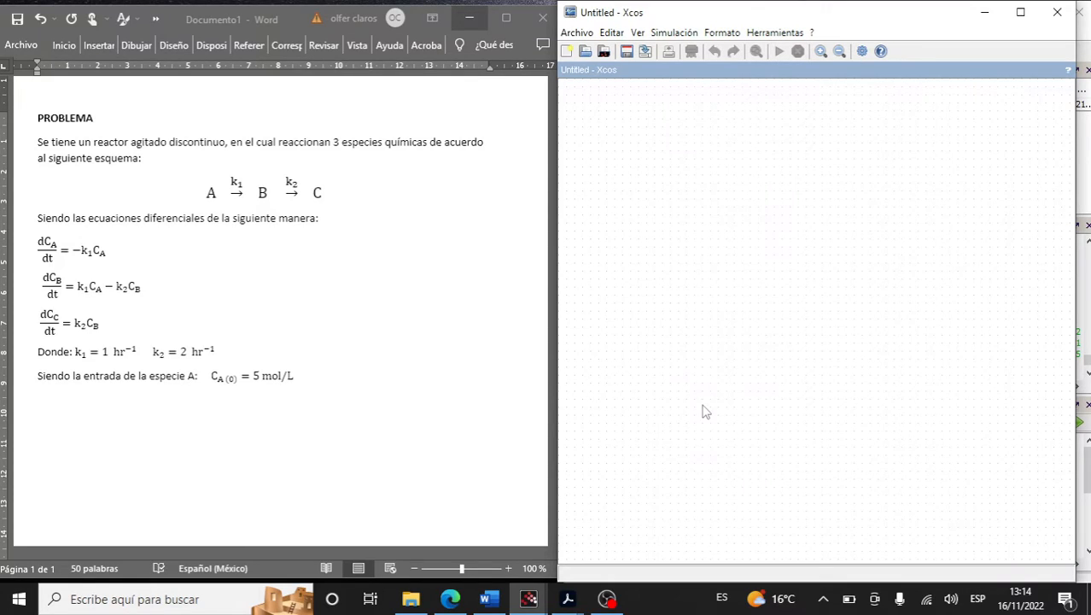
click(529, 598)
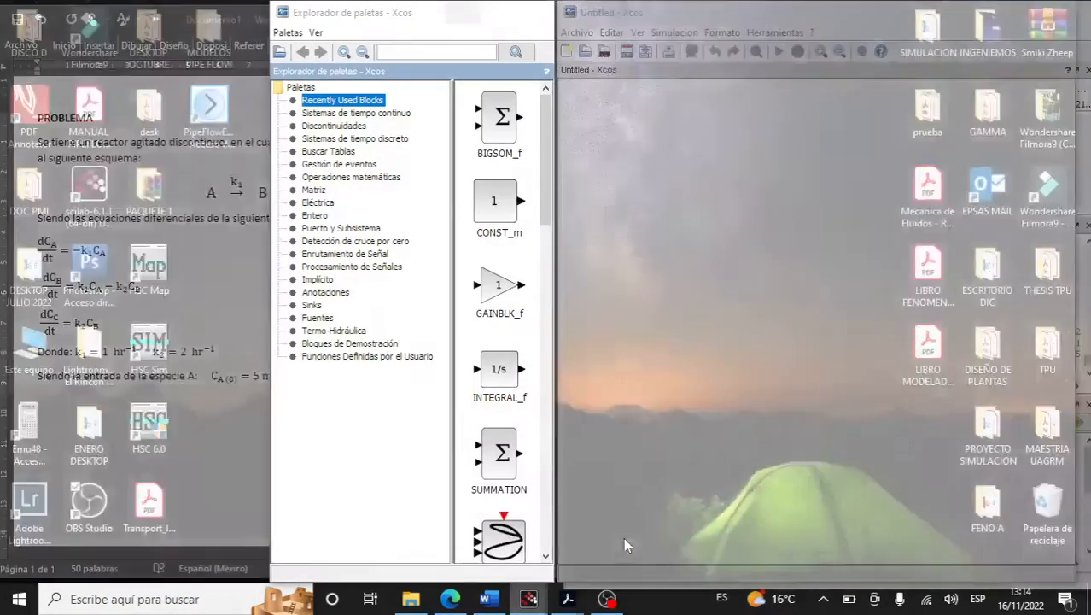
click(623, 537)
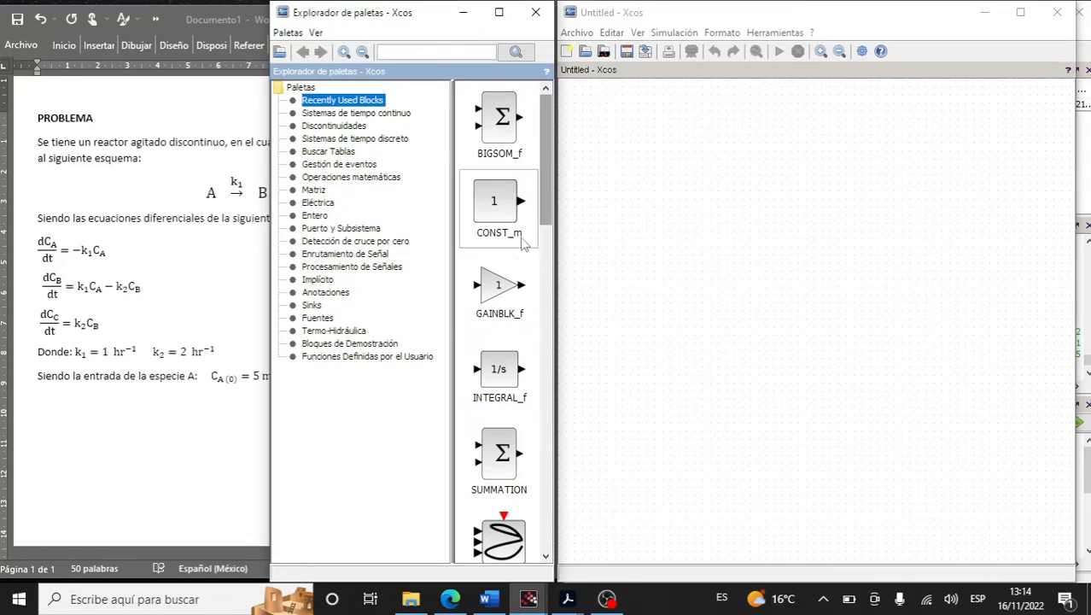
drag(505, 371, 696, 279)
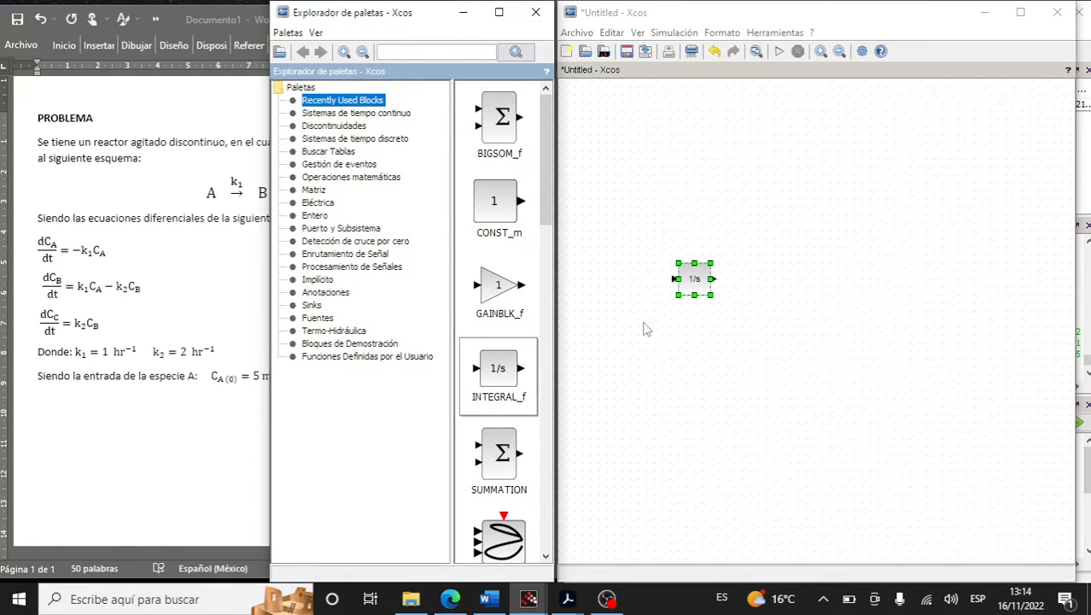
Highlight the dCA/dt equation in the Word document and return to the Xcos palette browser
click(169, 250)
click(162, 250)
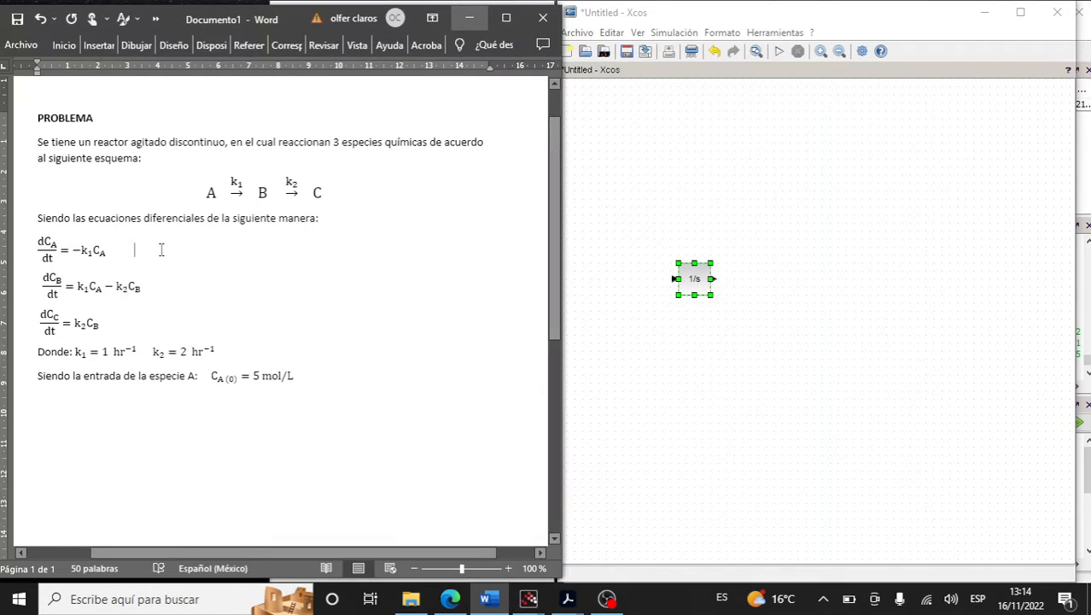
double_click(161, 252)
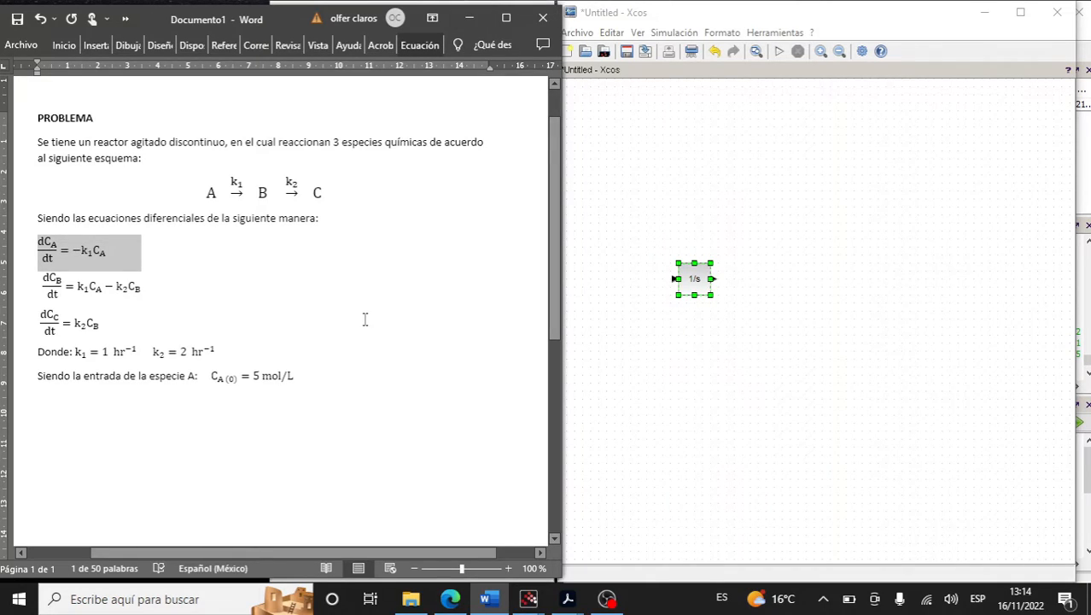
click(694, 408)
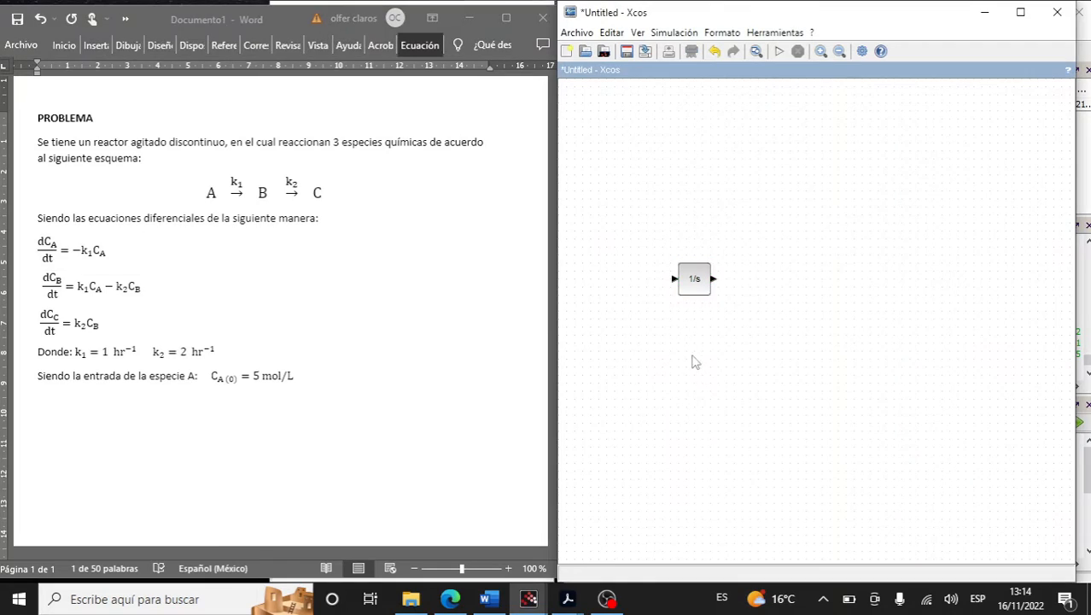
click(530, 602)
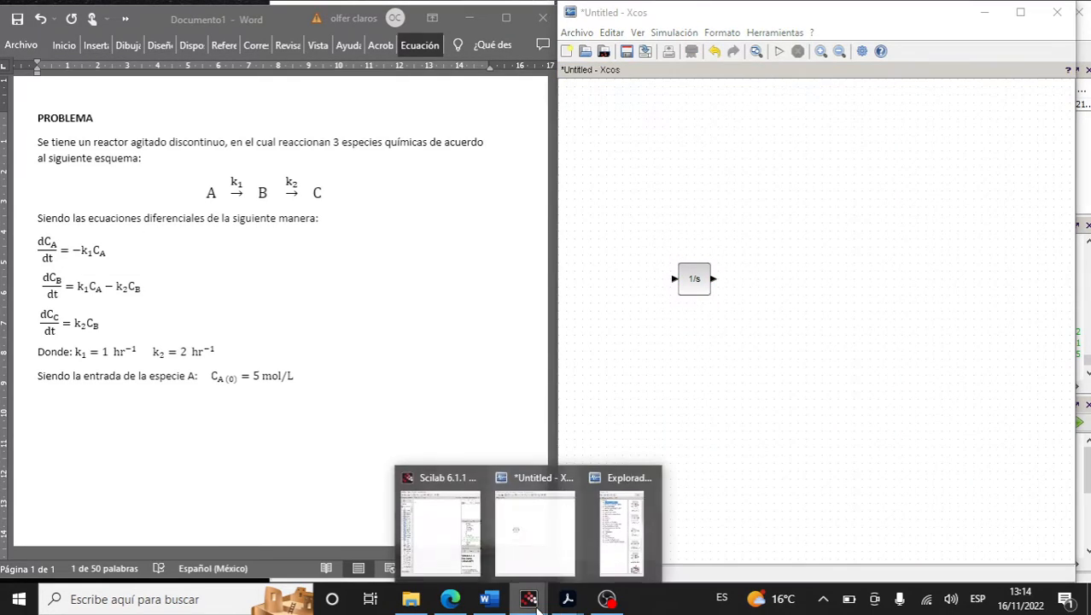
click(636, 547)
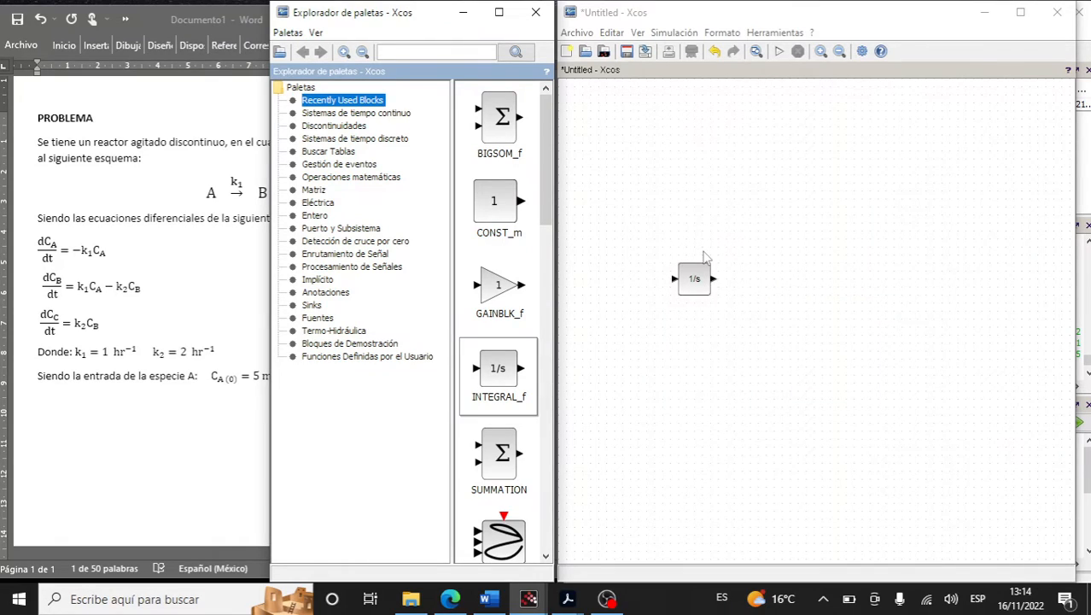
Add a TEXT_f label reading CA above the integrator's output
drag(545, 207, 551, 504)
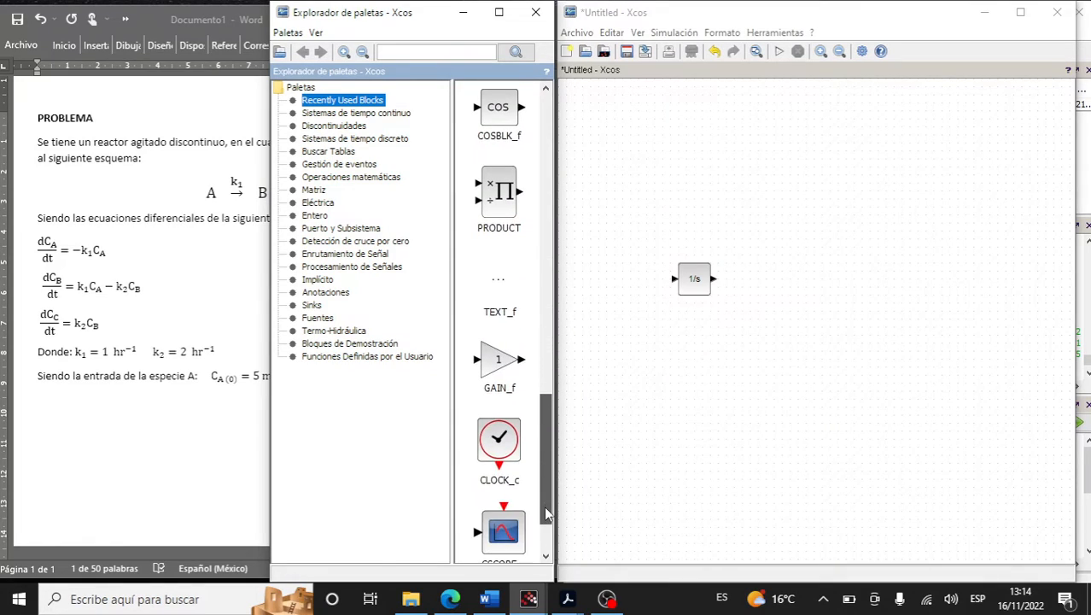
drag(658, 264, 733, 262)
text(CA)
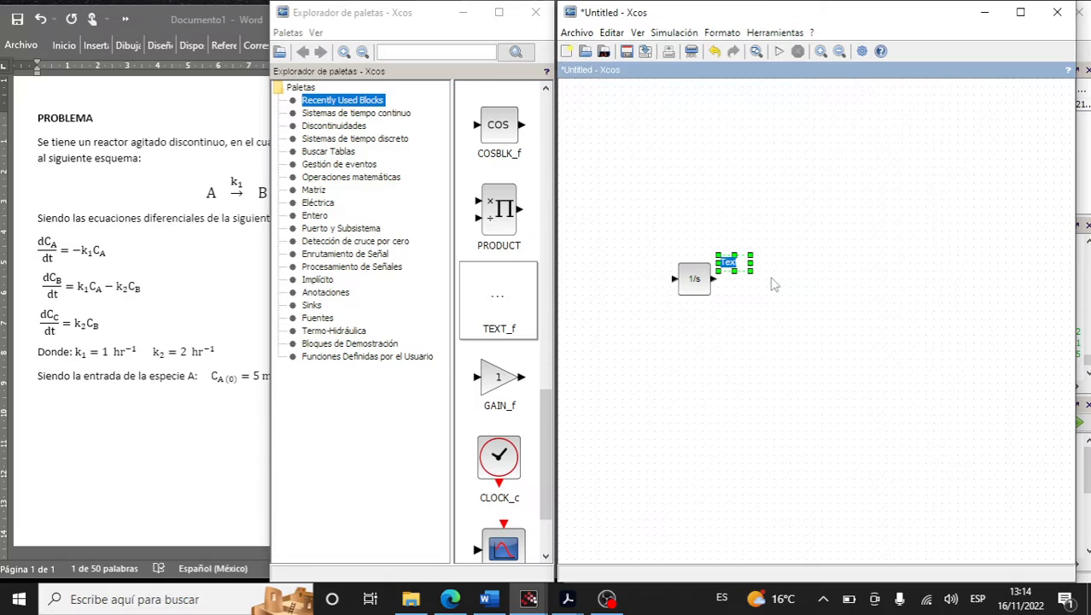
click(782, 303)
click(736, 269)
click(766, 329)
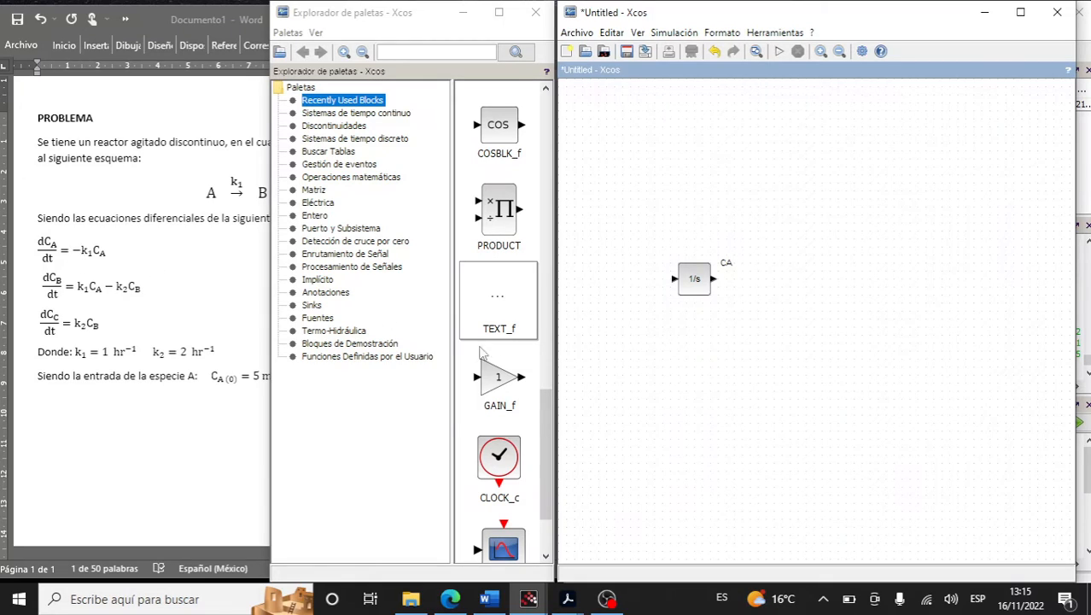
Place a CONST_m block below the integrator and set its value to -1
drag(543, 427, 539, 141)
drag(499, 201, 694, 328)
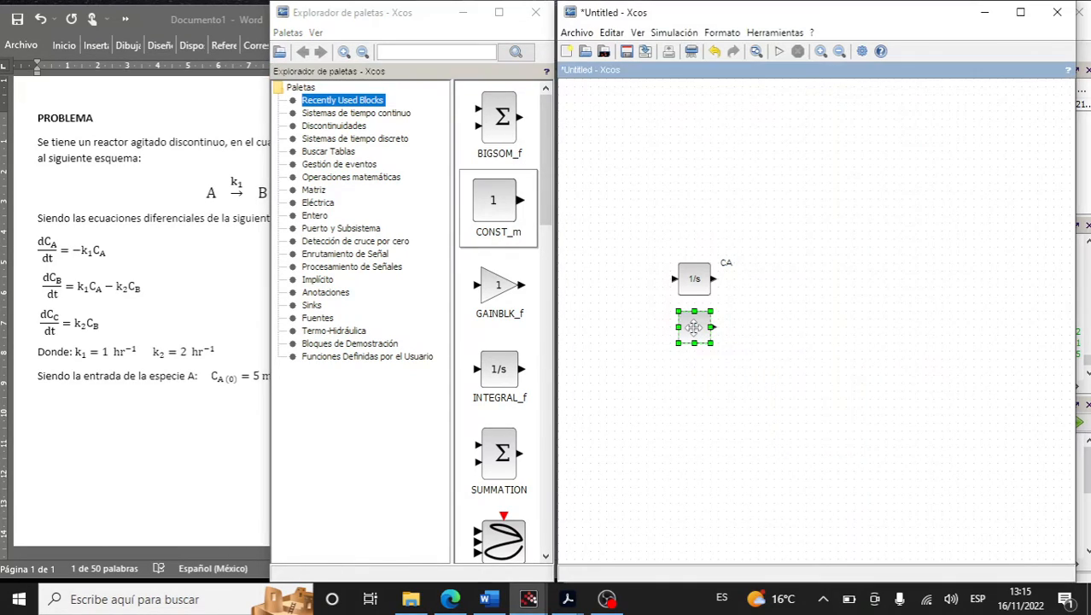
double_click(694, 327)
drag(793, 270, 717, 115)
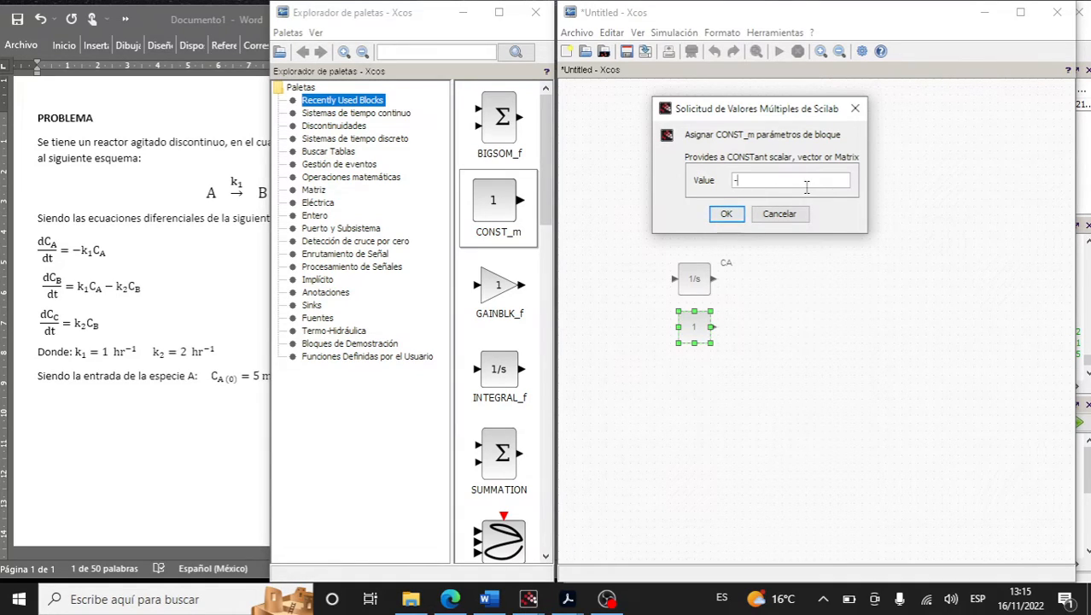
click(726, 214)
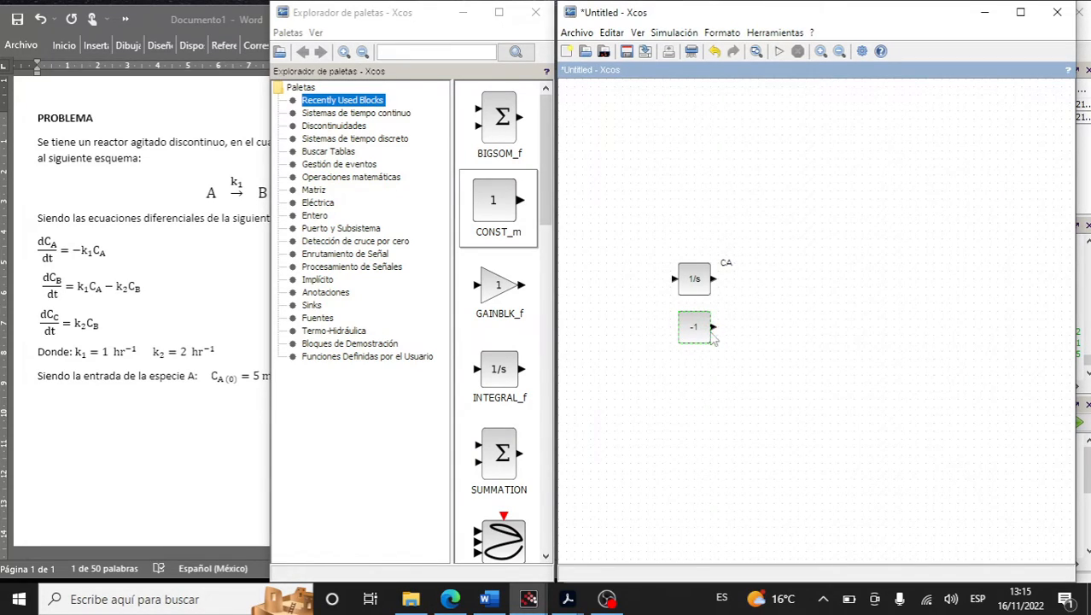
Duplicate the CA label, move the copy beside the constant block's output and change its text to -k1
click(725, 262)
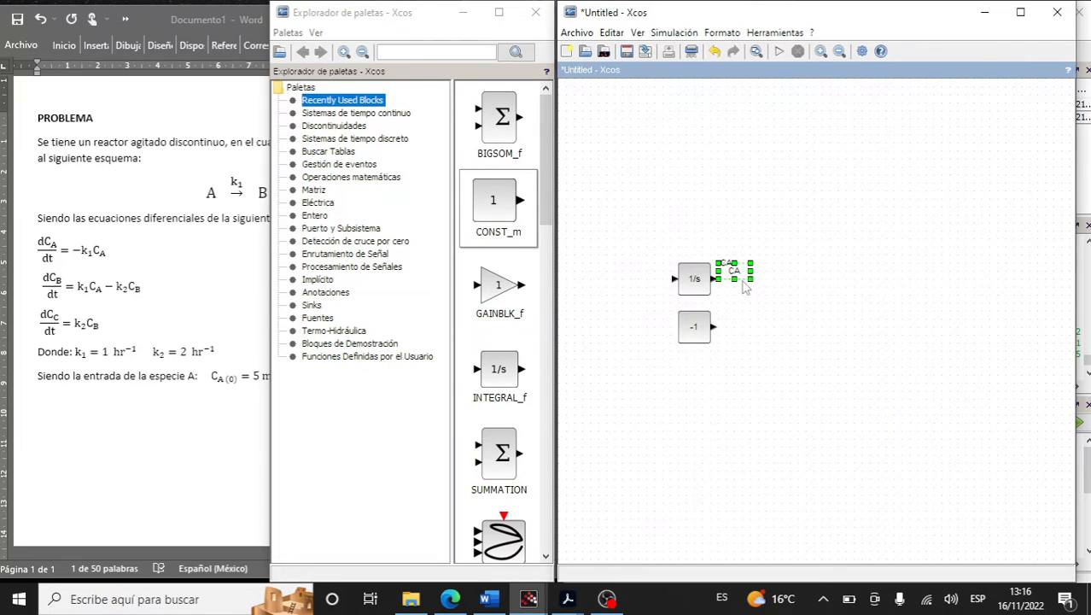
key(ctrl+c)
key(ctrl+v)
key(Down)
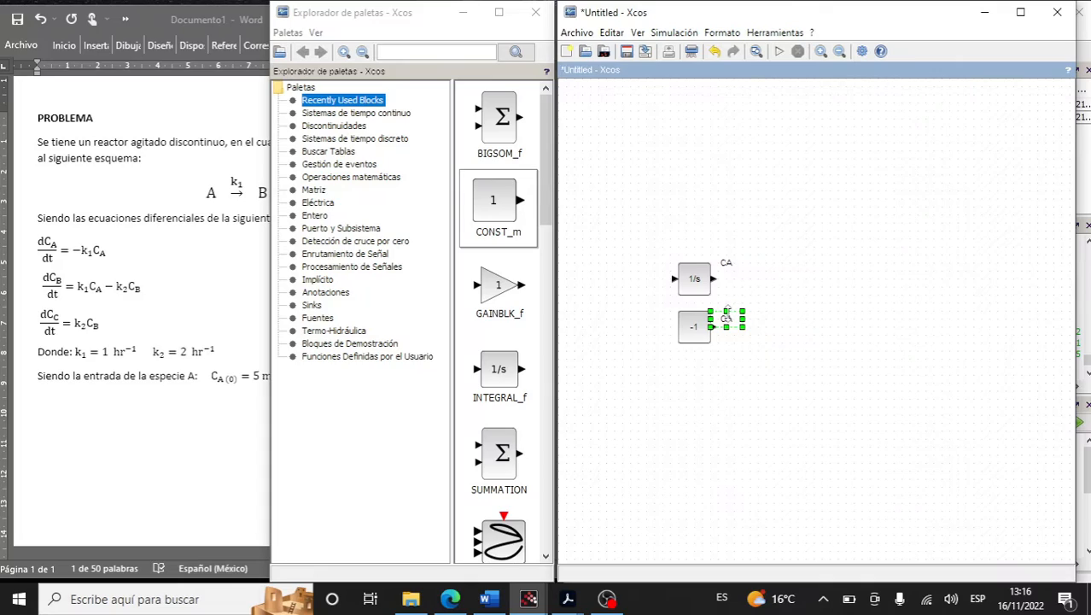
double_click(728, 315)
text(-k1)
click(805, 324)
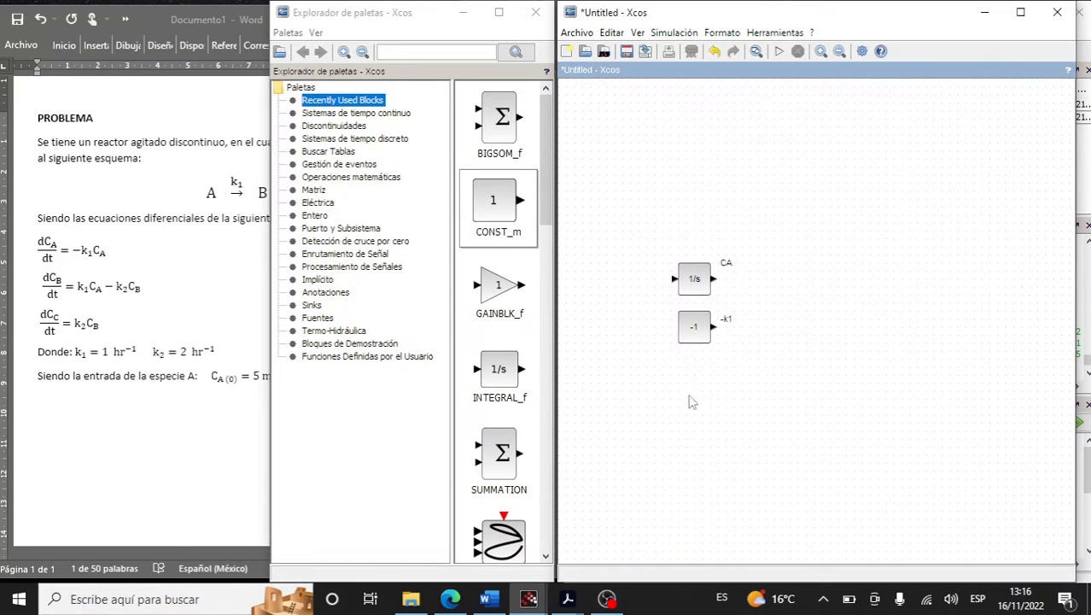
Place a PRODUCT block beside the integrator and constant, and connect their outputs to its two inputs
click(544, 173)
drag(543, 171, 557, 384)
scroll(509, 341, down, 3)
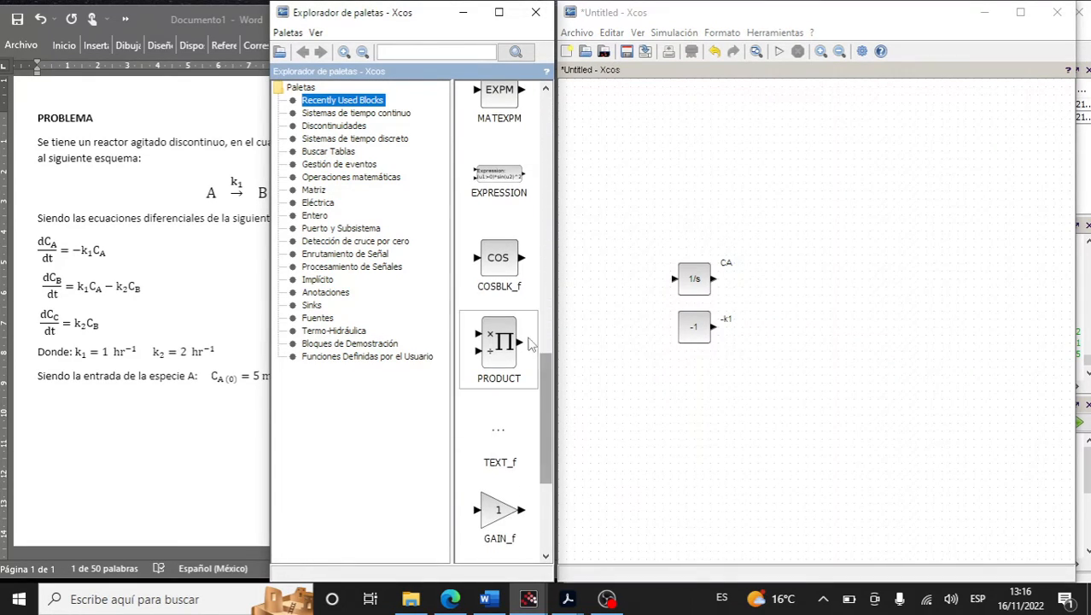
drag(509, 339, 783, 312)
drag(715, 280, 760, 294)
click(726, 320)
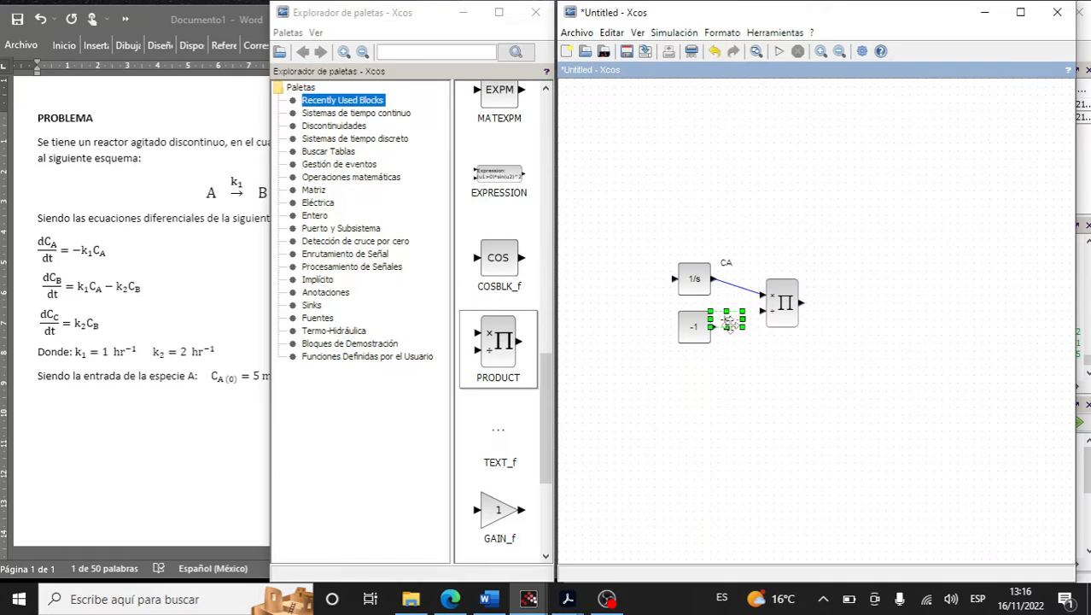
click(720, 358)
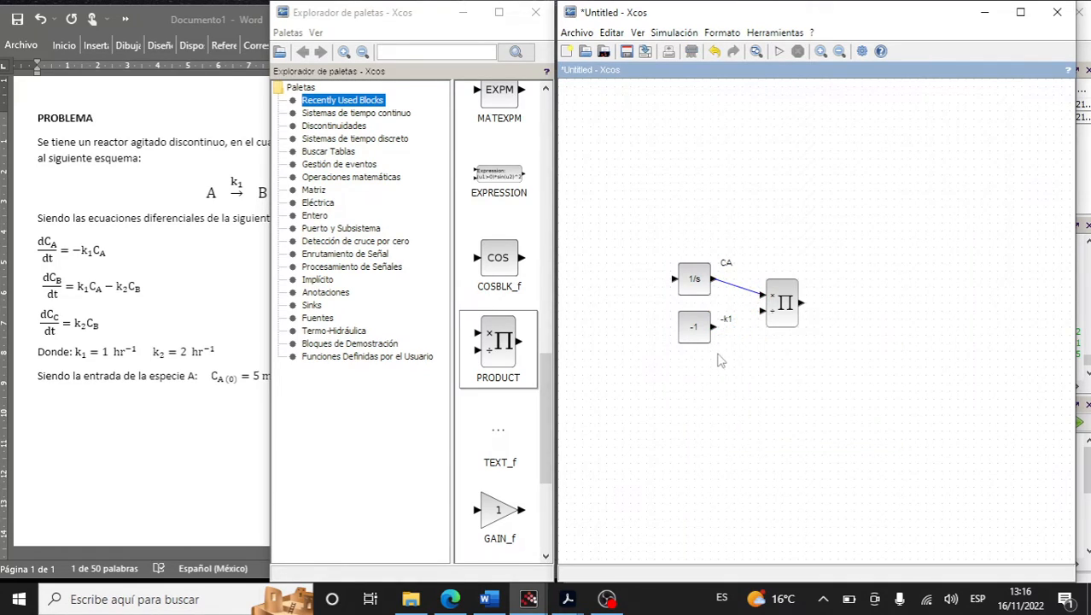
drag(714, 330, 767, 316)
Change the style of the two links into the PRODUCT block to right-angled routing
right_click(751, 296)
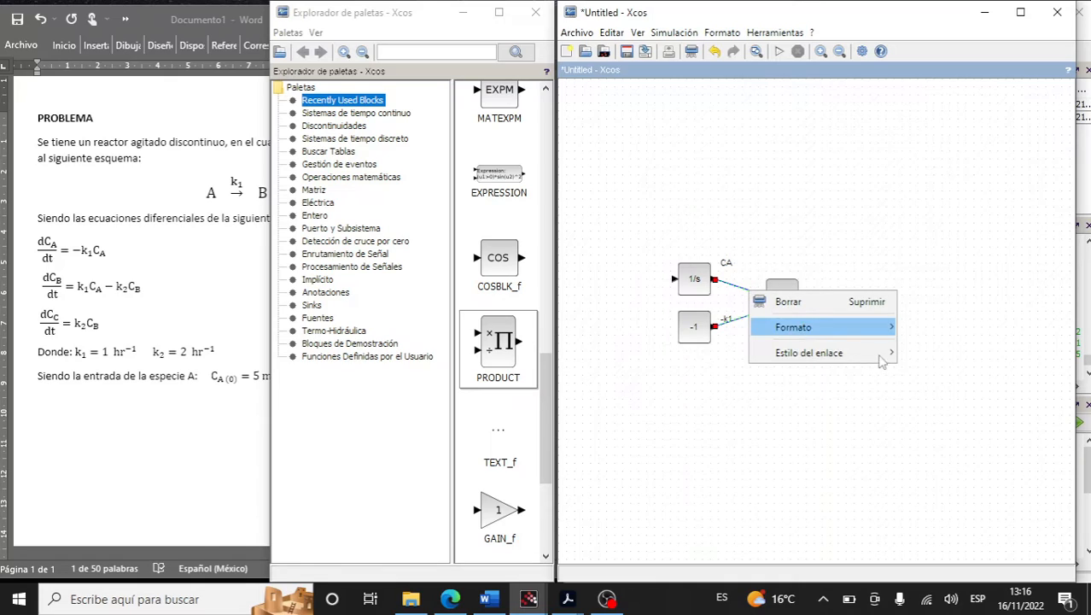
mouse_move(884, 363)
click(937, 353)
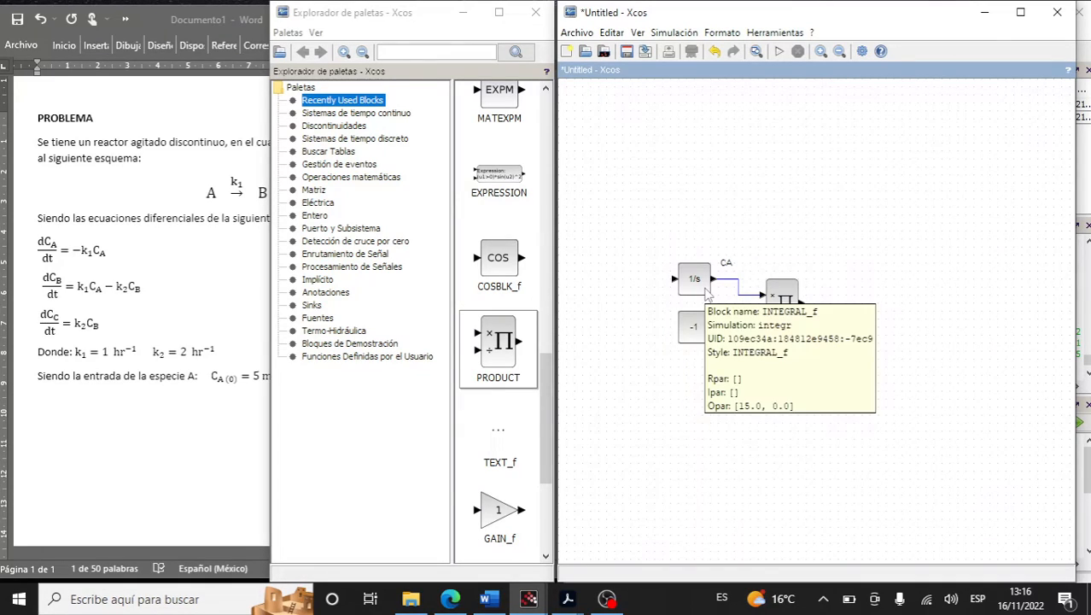
Paste a copy of the CA label and move it beside the PRODUCT block's output
click(739, 290)
key(Right)
key(Right)
key(Right)
key(Right)
key(Right)
key(Right)
key(Right)
key(Right)
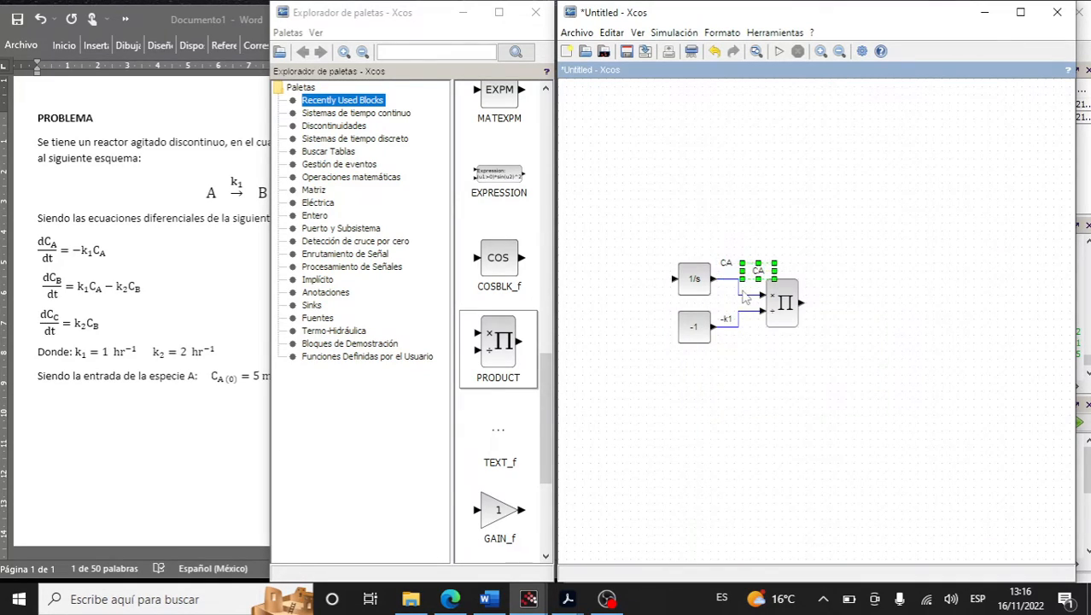
key(Down)
key(Down)
key(Right)
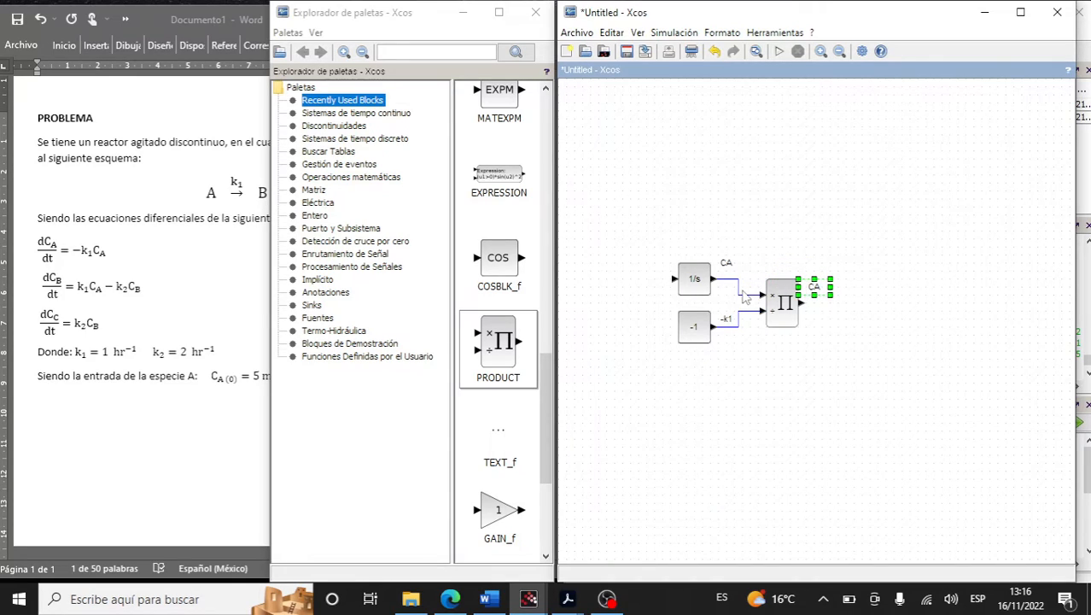
Change the label at the PRODUCT block's output to -k1CA and adjust its position
double_click(824, 291)
click(854, 249)
click(826, 288)
drag(828, 293, 834, 301)
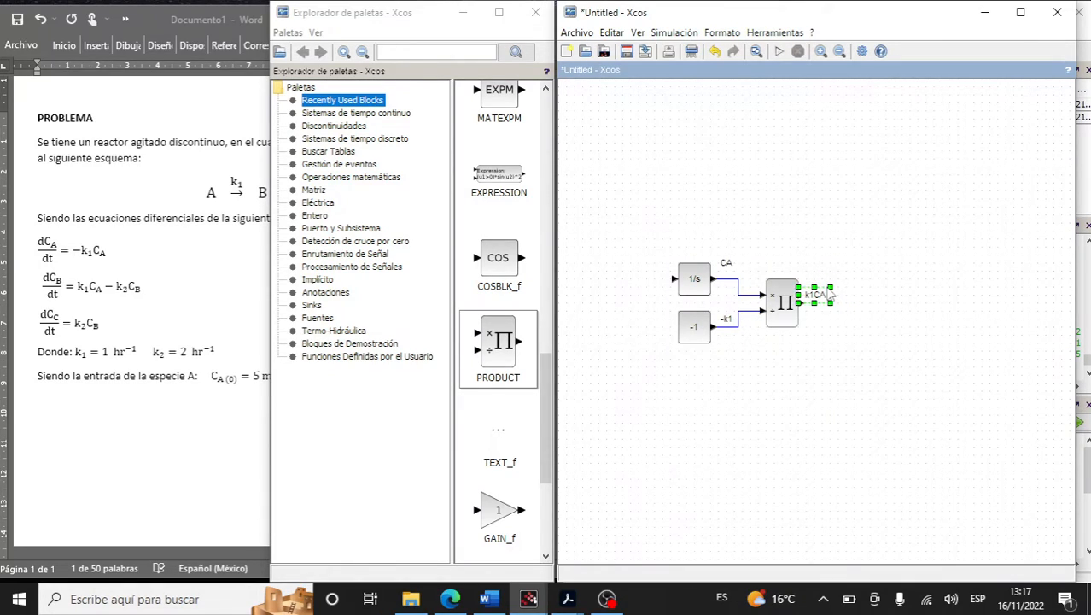
click(894, 376)
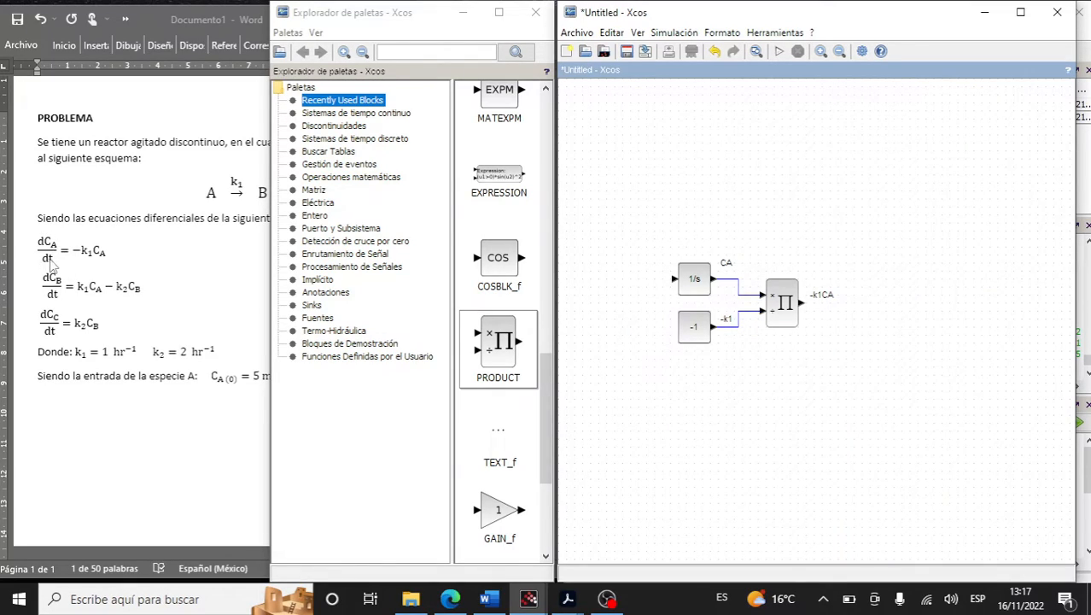
Extend the PRODUCT output label to -k1CA=dCA/dt and shift it clear of the block
double_click(819, 291)
key(Right)
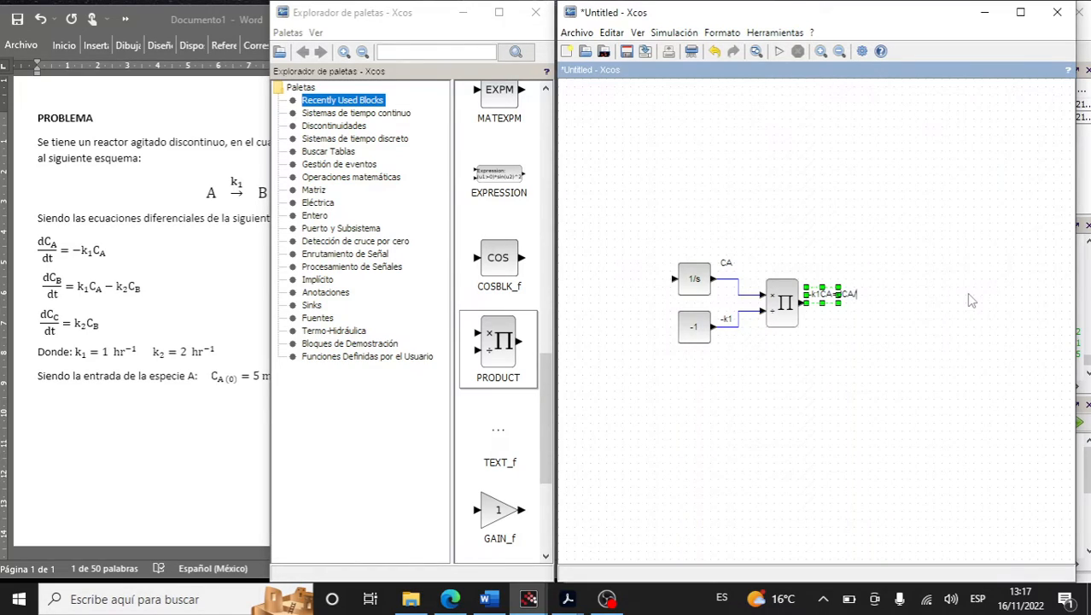
click(963, 302)
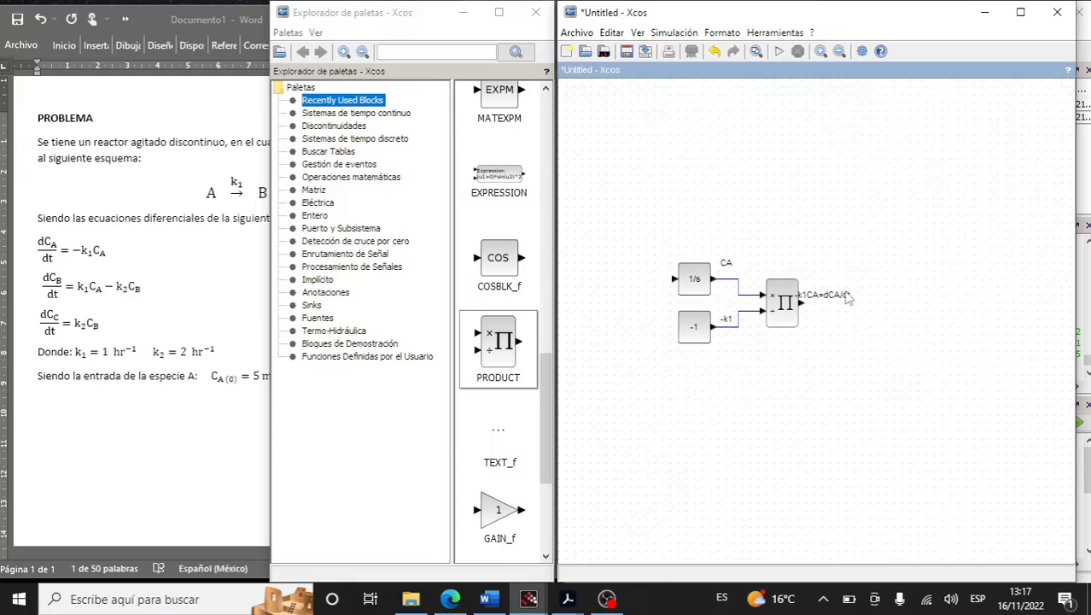
drag(837, 291, 844, 291)
click(889, 405)
Connect the PRODUCT block's output back to the integrator's input with a feedback link routed above the blocks
mouse_move(803, 308)
mouse_down()
mouse_move(885, 312)
mouse_move(876, 237)
mouse_move(631, 262)
mouse_move(625, 236)
mouse_move(635, 246)
mouse_move(631, 283)
mouse_move(673, 281)
mouse_up()
click(767, 372)
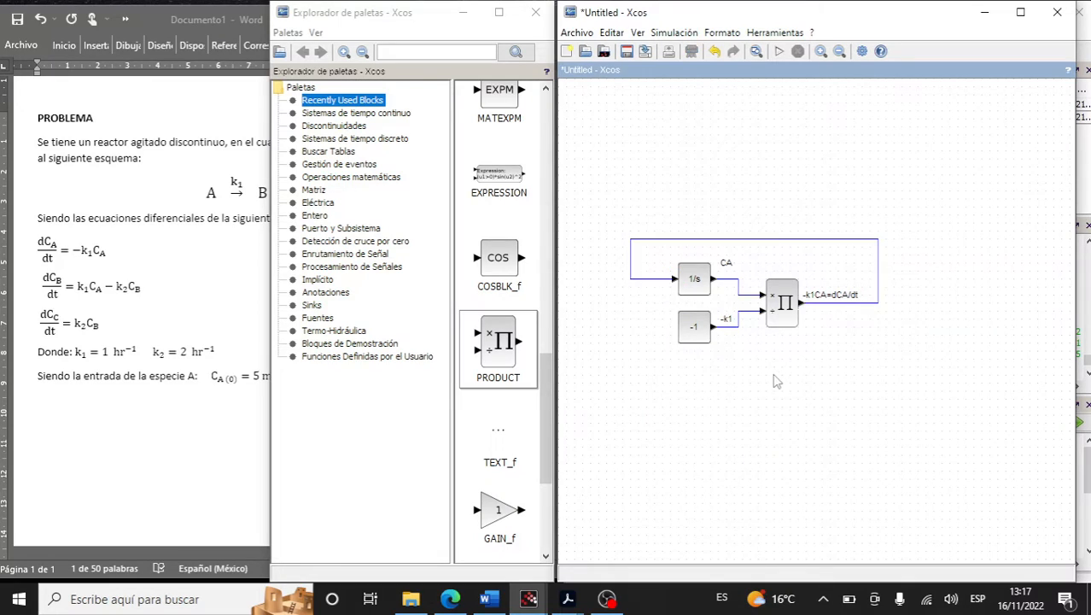
Paste a copy of the CA label above the integrator's input link and change it to dCA/dt
key(ctrl+v)
drag(744, 278, 647, 272)
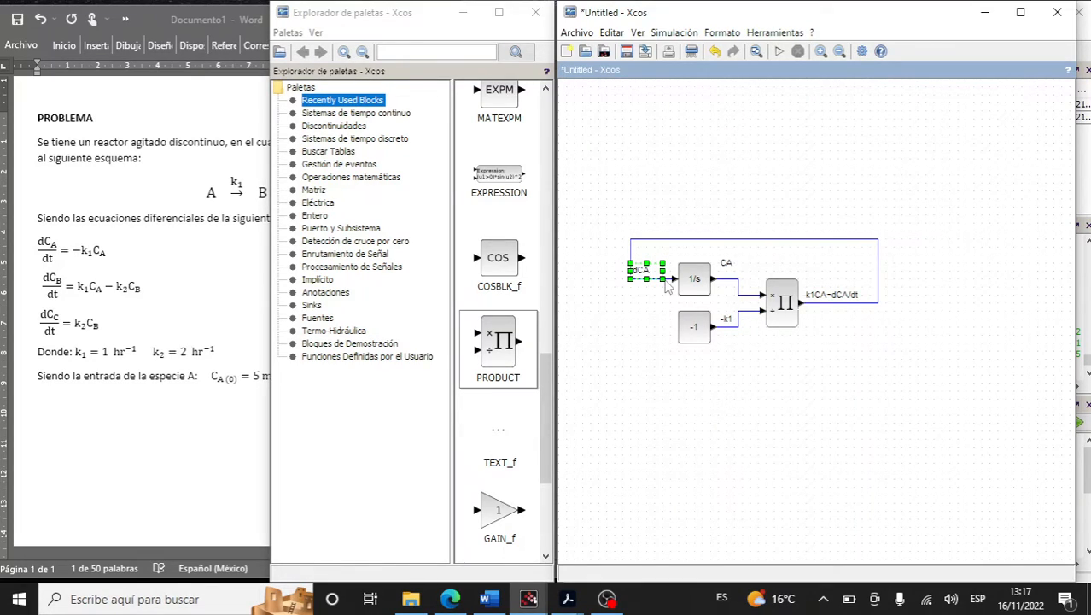
click(657, 362)
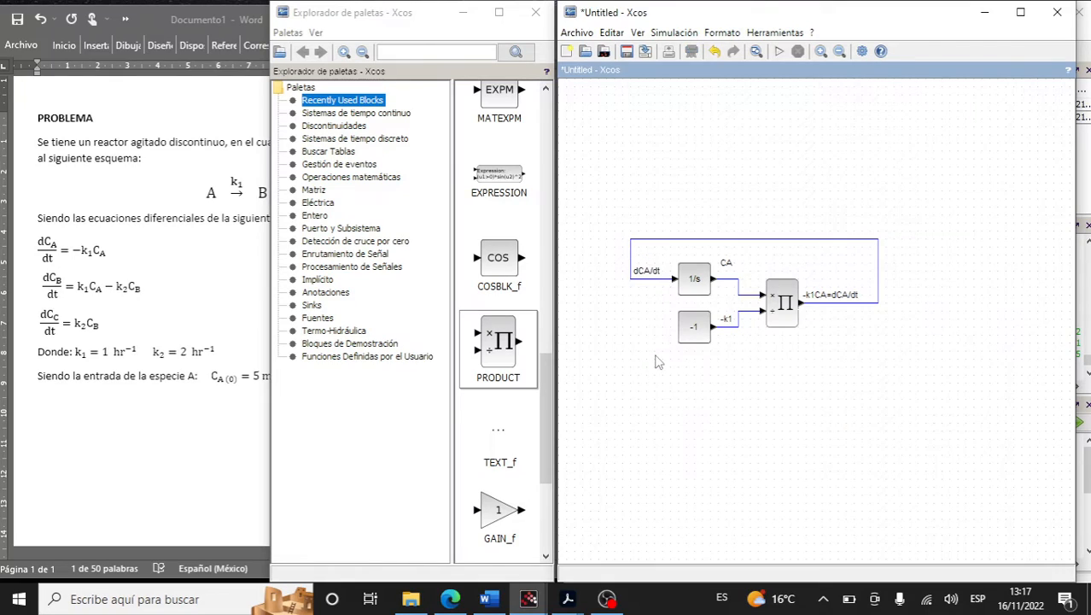
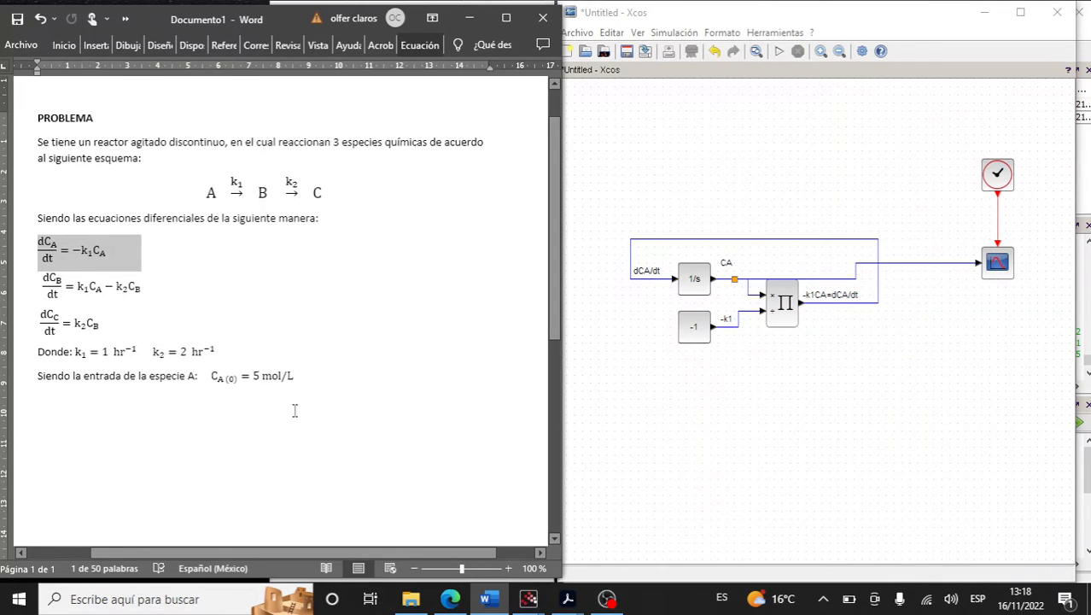
Set the initial state of the CA integrator to 5
click(662, 354)
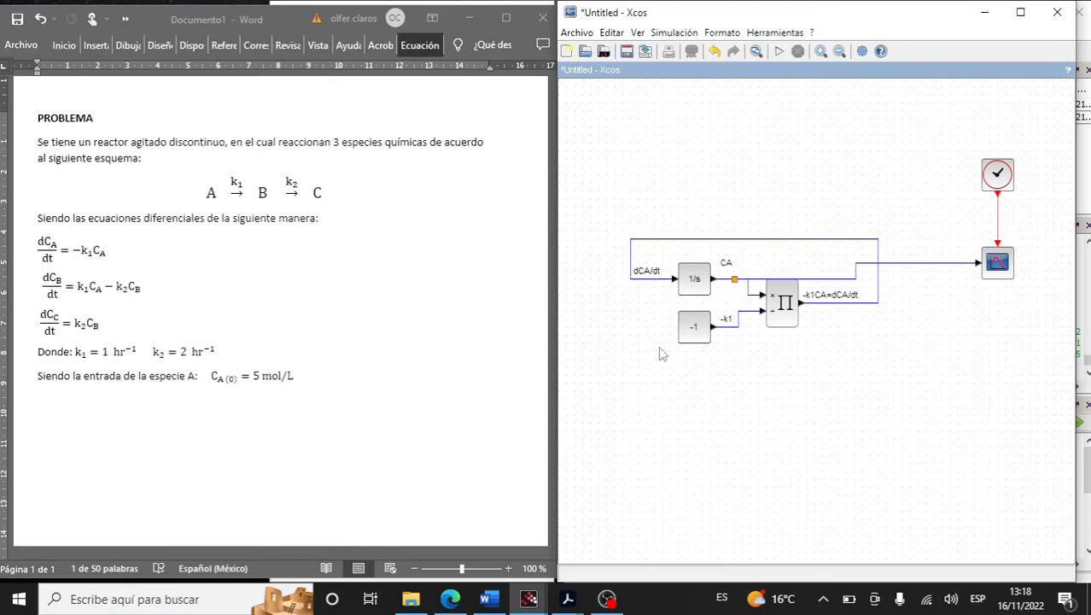
click(699, 294)
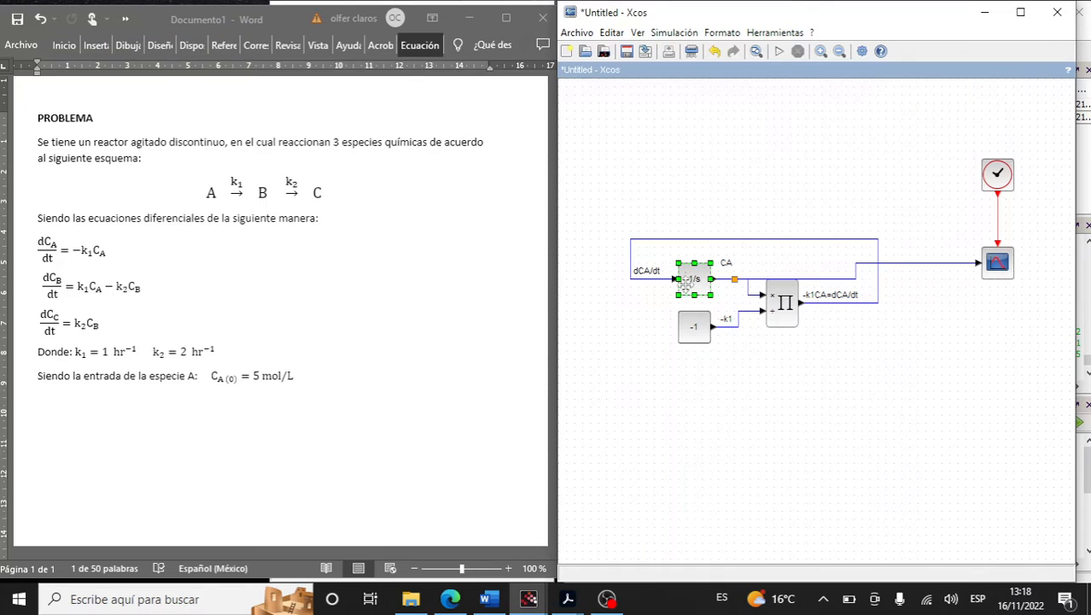
double_click(706, 283)
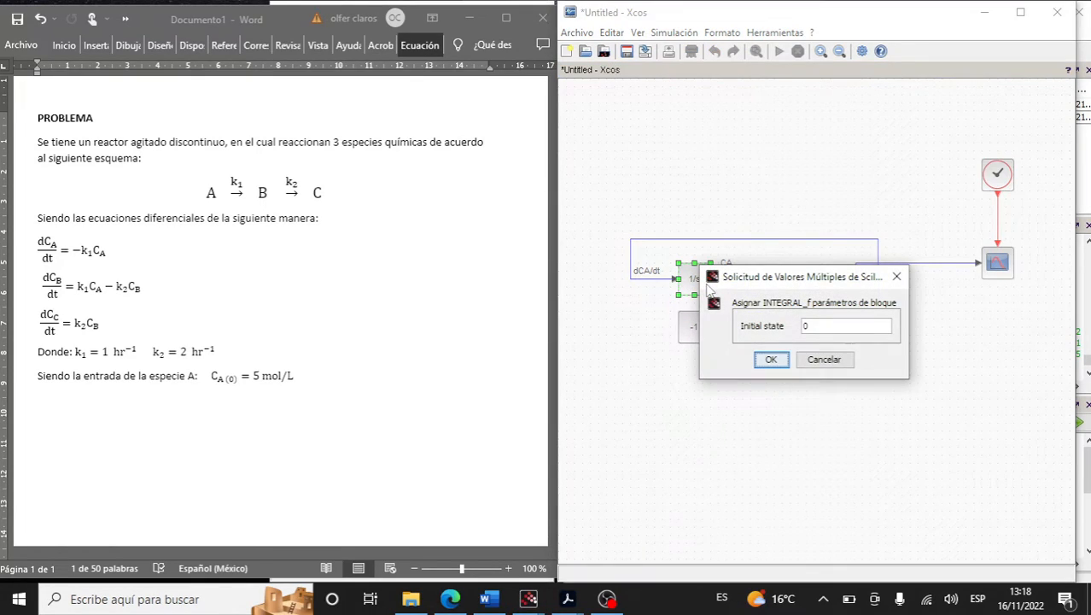
drag(713, 288, 600, 384)
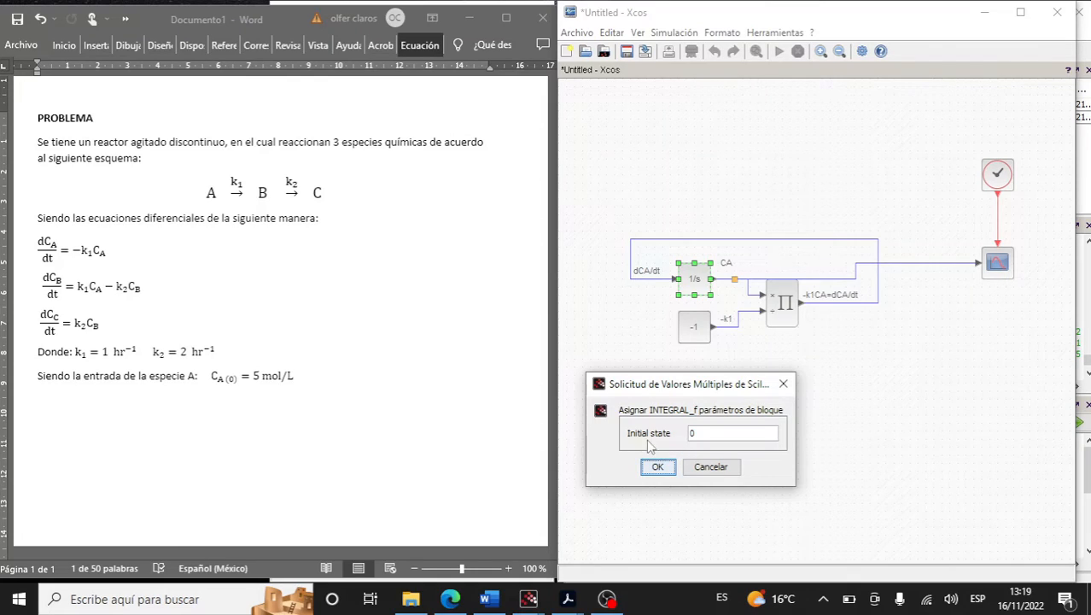
click(719, 434)
key(BackSpace)
text(5)
click(658, 466)
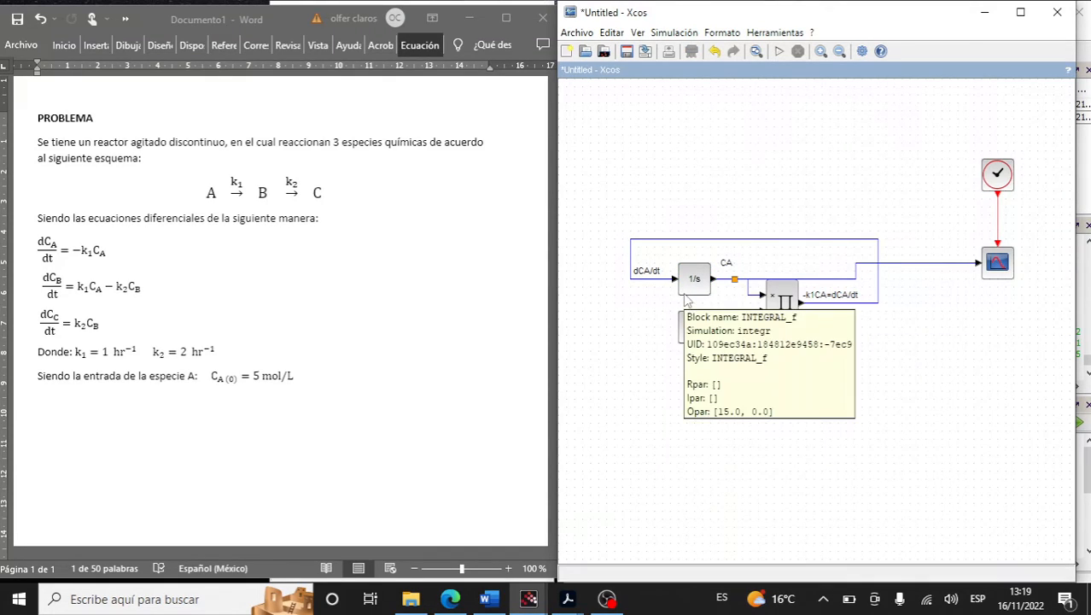
Set the CSCOPE block's Ymin to 0
double_click(999, 264)
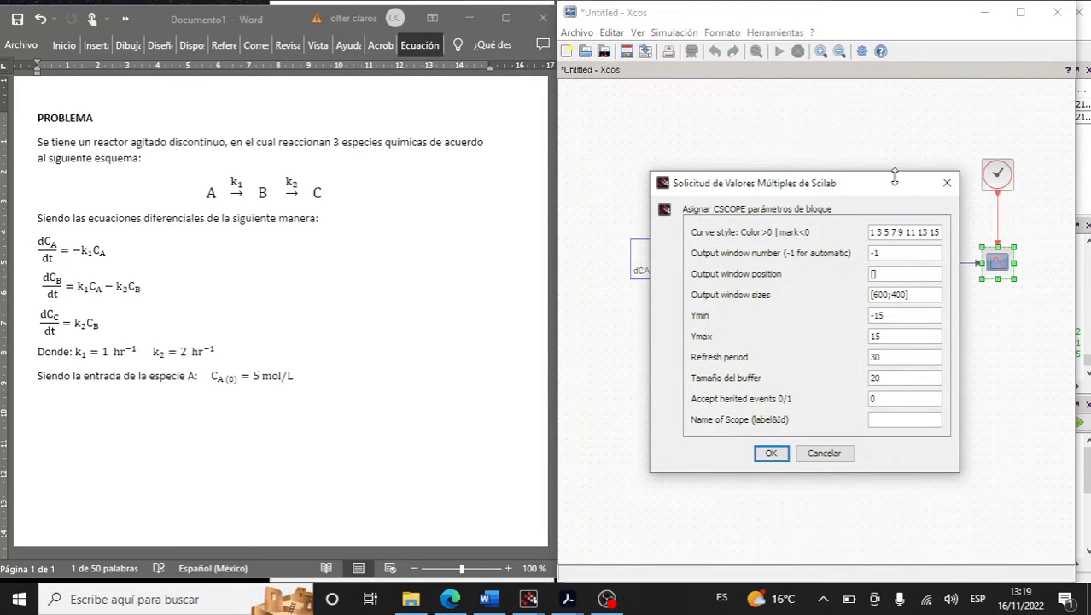
drag(849, 178, 681, 213)
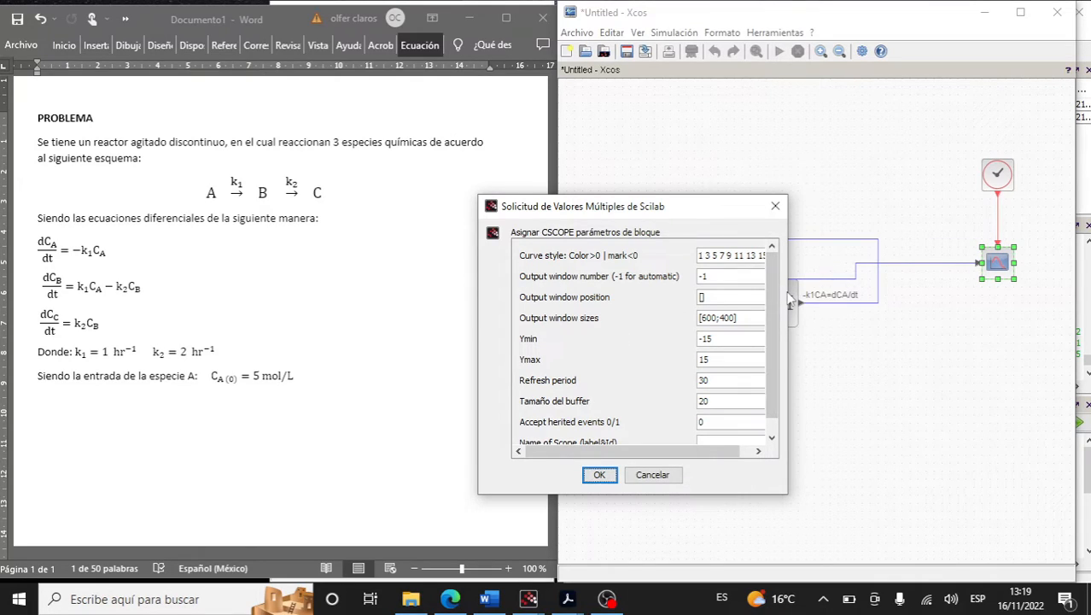
drag(788, 297, 874, 299)
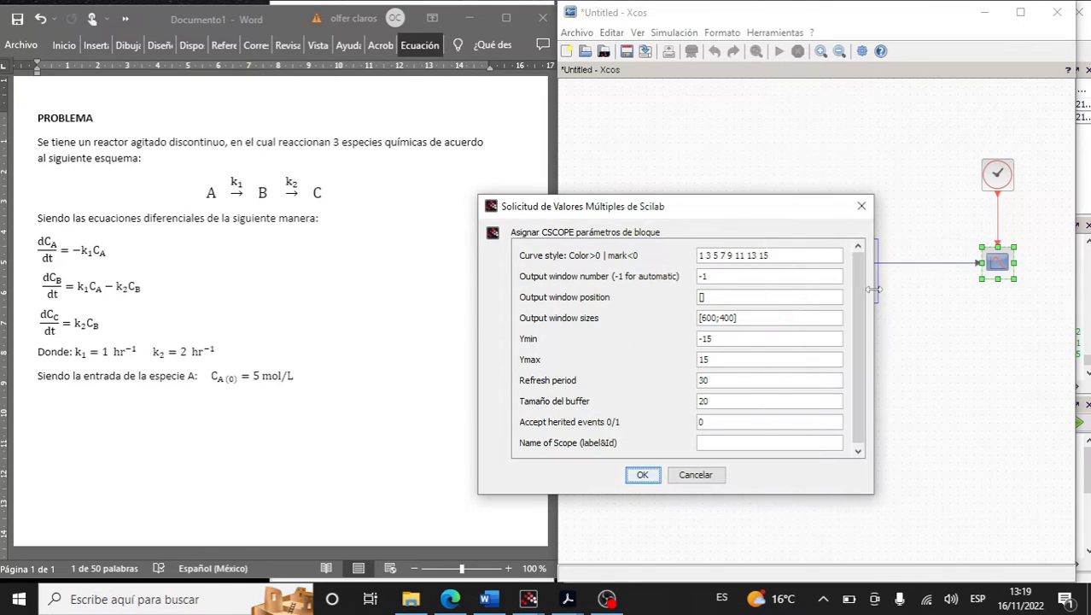
click(737, 338)
key(BackSpace)
key(BackSpace)
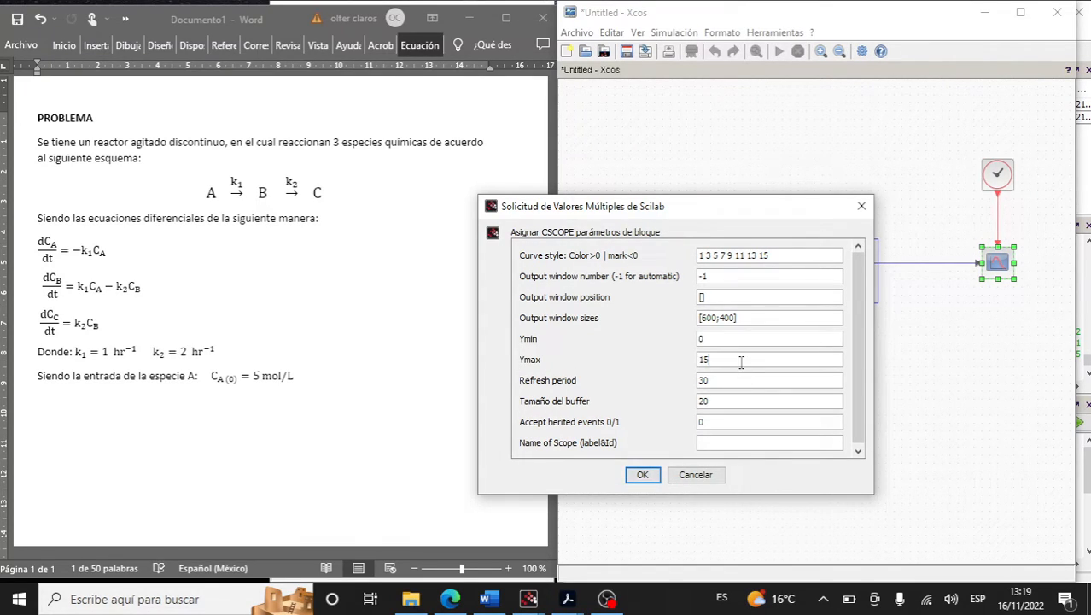
Set the scope's Ymax to 8 and its refresh period to 10, and apply the parameters
key(BackSpace)
key(BackSpace)
click(732, 385)
key(BackSpace)
key(BackSpace)
text(10)
click(642, 475)
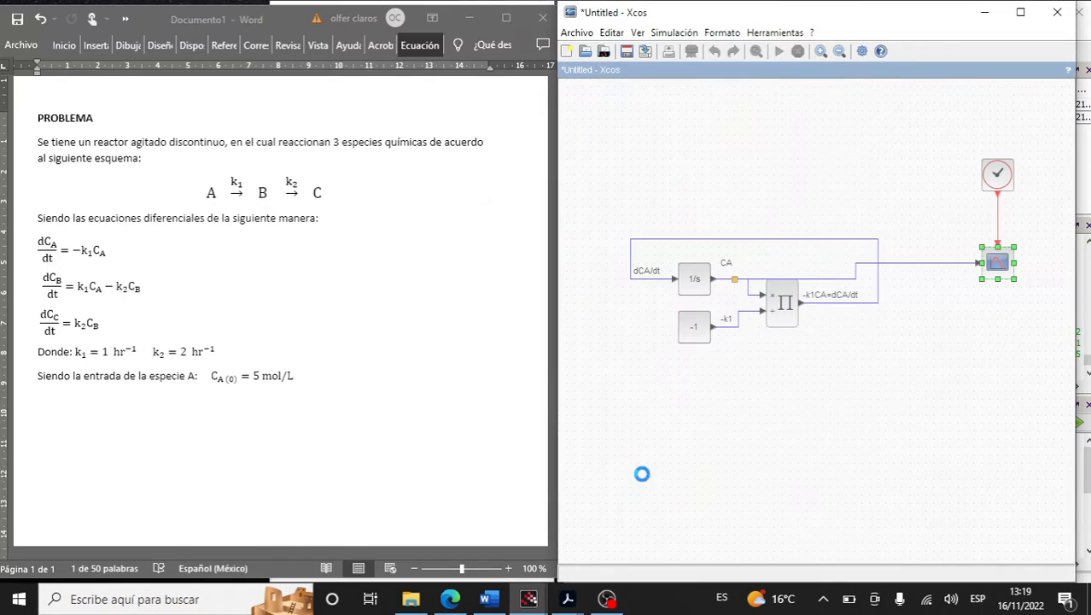
Set the clock block's initialisation time to 0
click(997, 173)
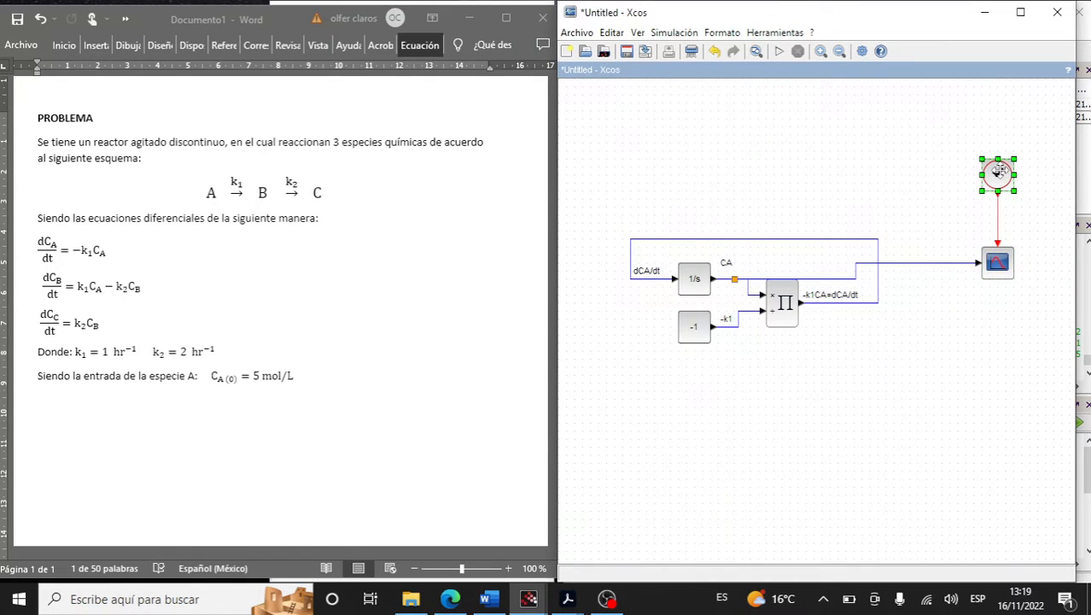
double_click(997, 173)
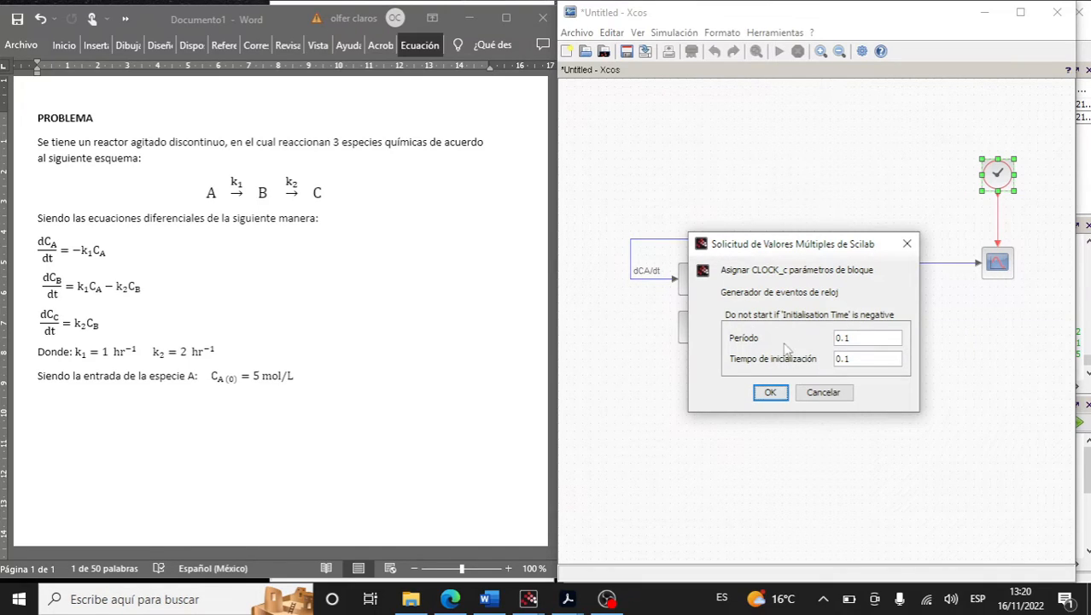
click(860, 357)
key(BackSpace)
key(BackSpace)
text(0)
click(770, 393)
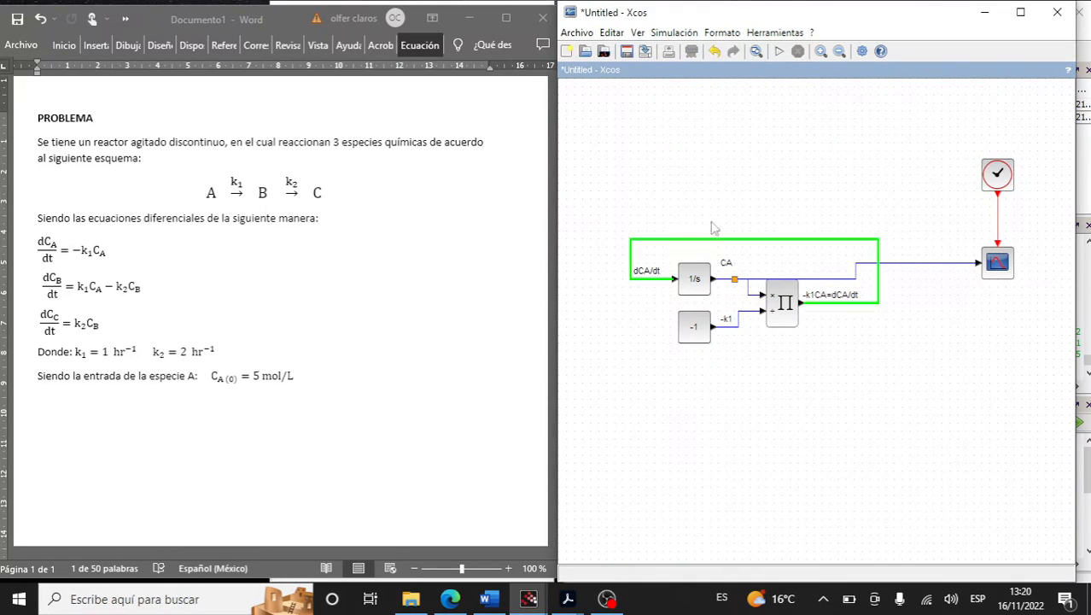
Set the simulation's final integration time to 10
click(671, 34)
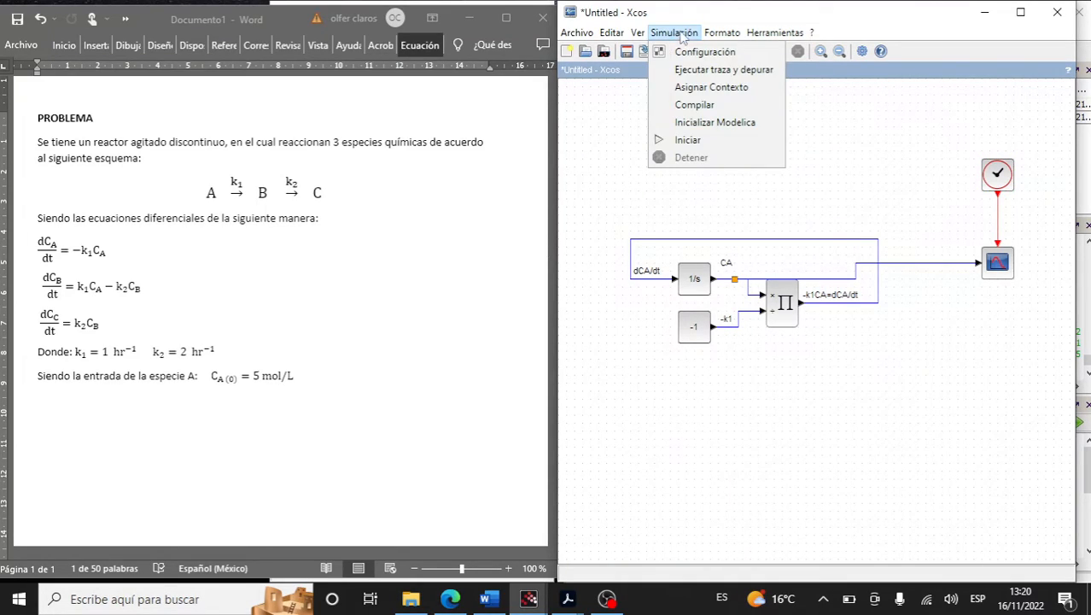
click(754, 55)
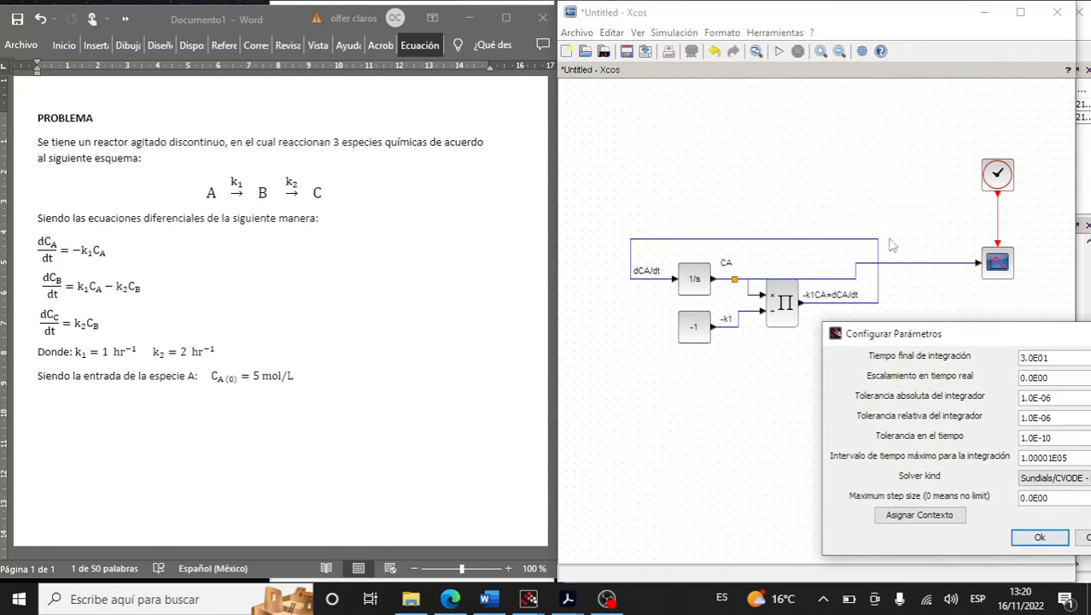
drag(948, 334, 668, 350)
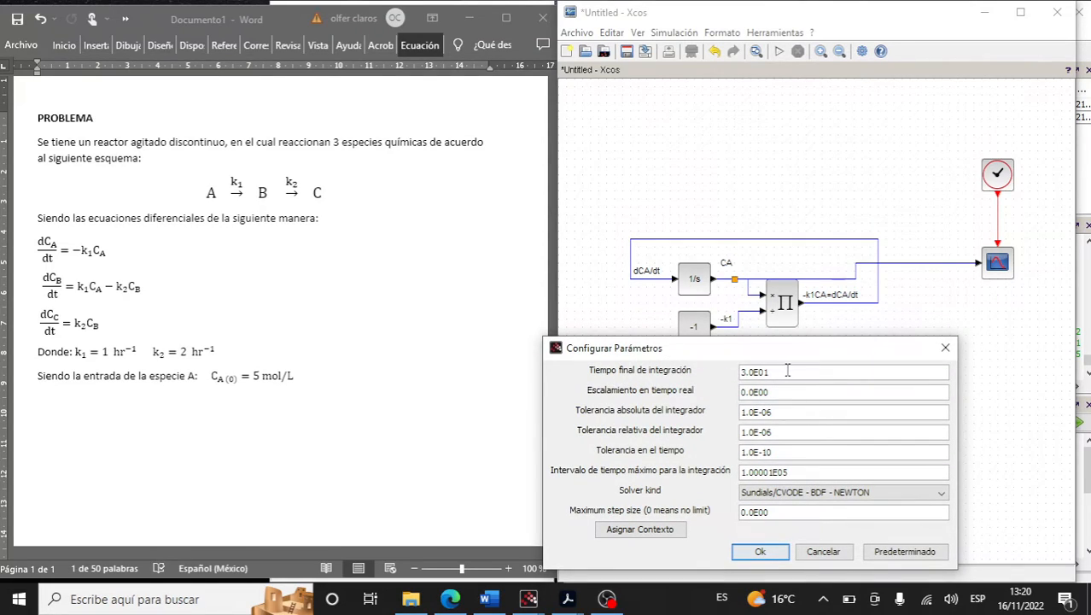
drag(787, 370, 727, 371)
text(10)
click(762, 553)
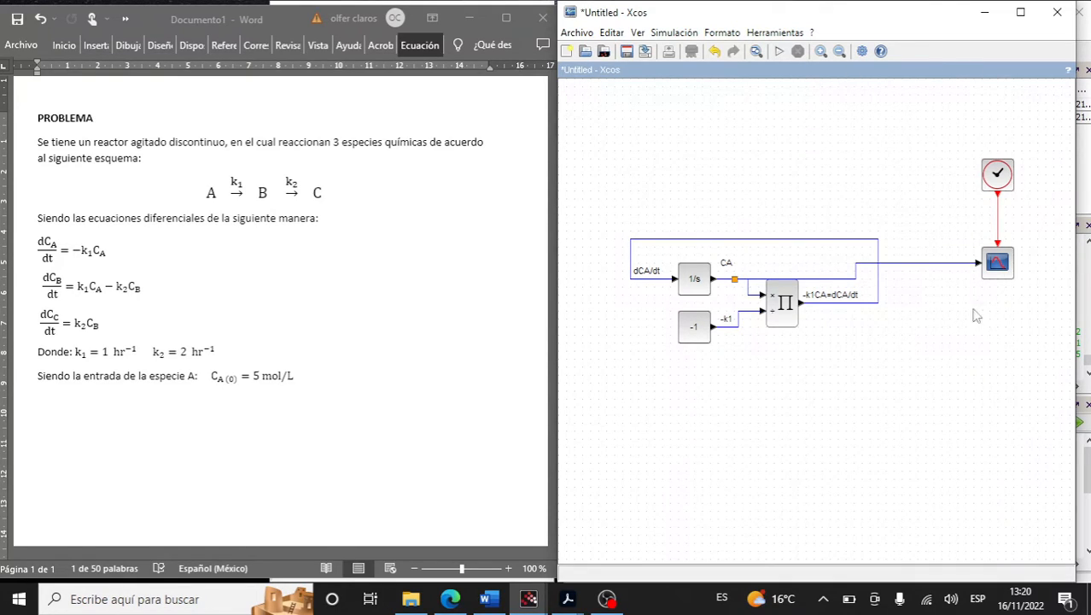
Run the simulation, enlarge the resulting plot window to examine the CA curve, and close the plot
click(778, 52)
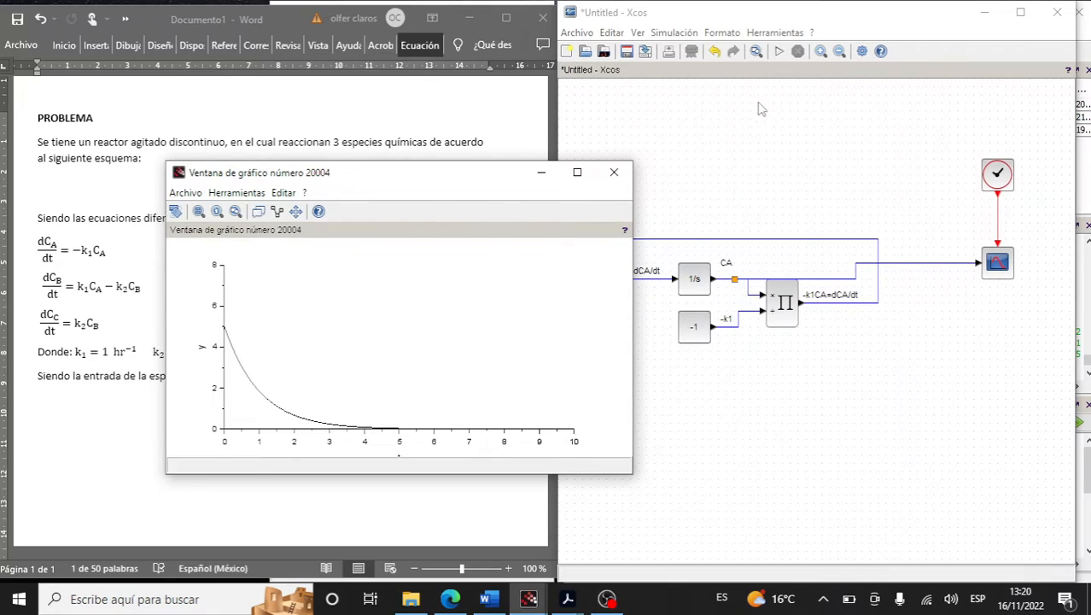
drag(457, 177, 337, 38)
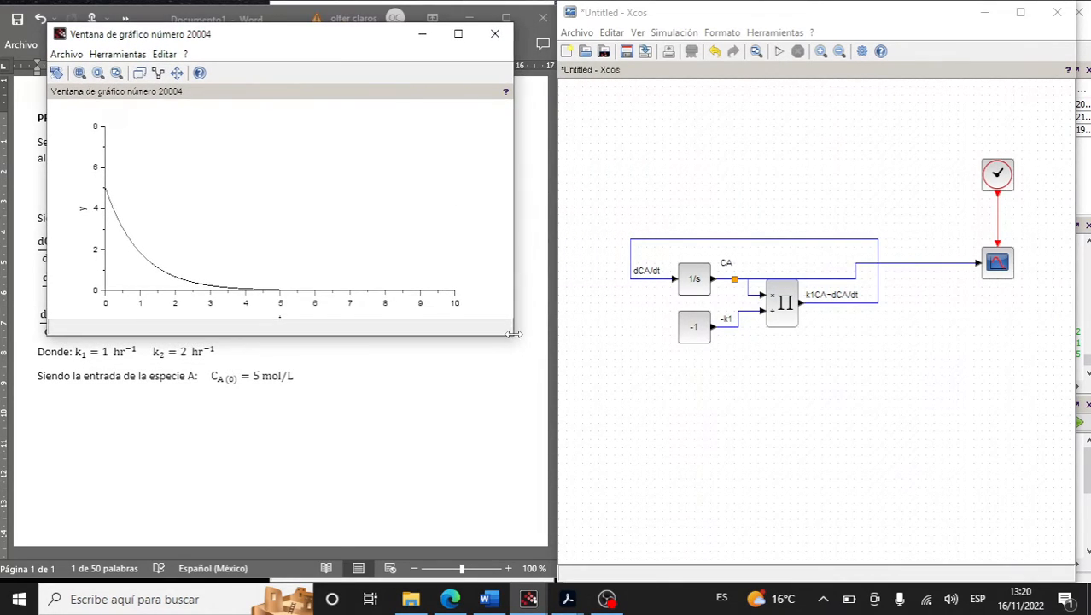
drag(515, 339, 1082, 580)
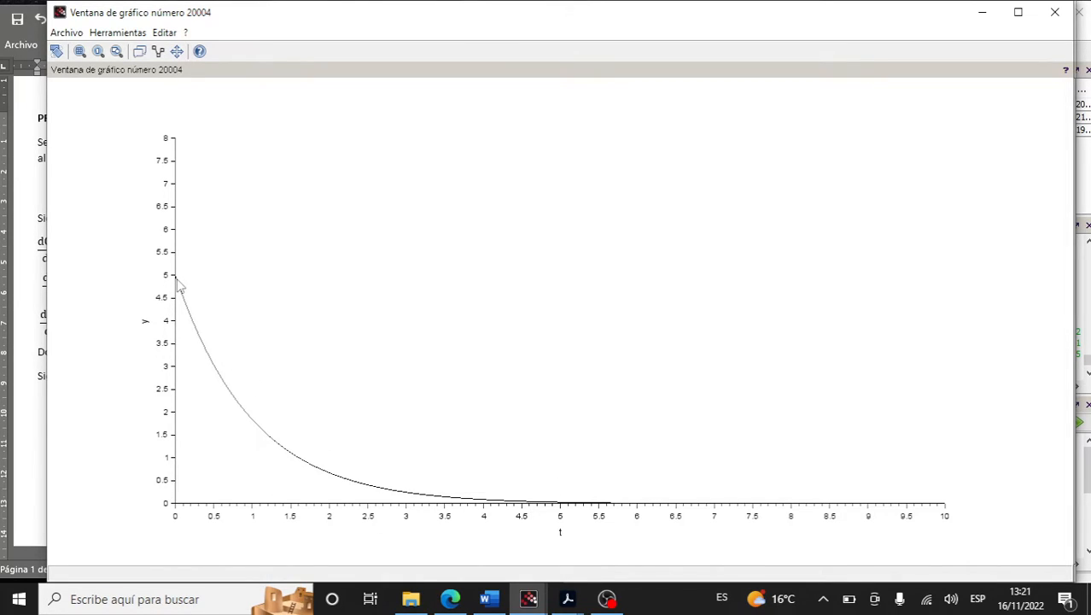
click(1054, 14)
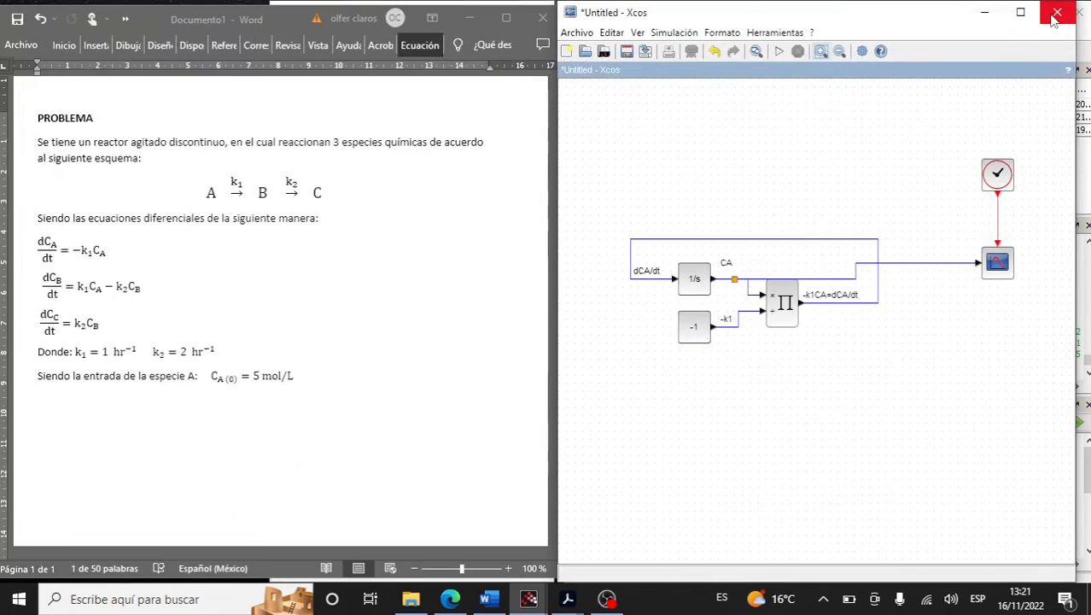
click(103, 297)
click(100, 314)
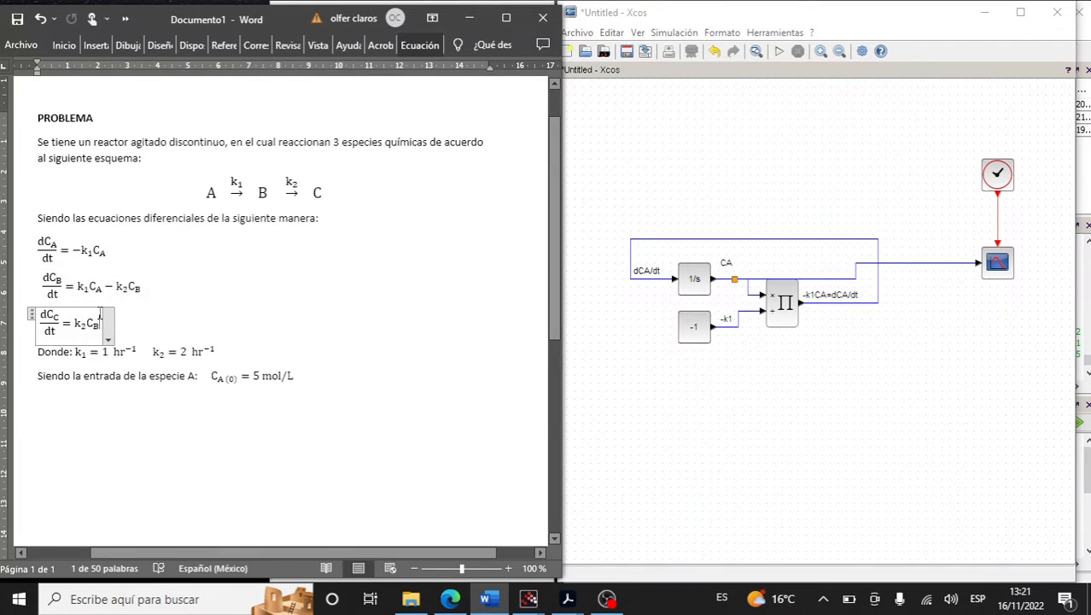
click(616, 407)
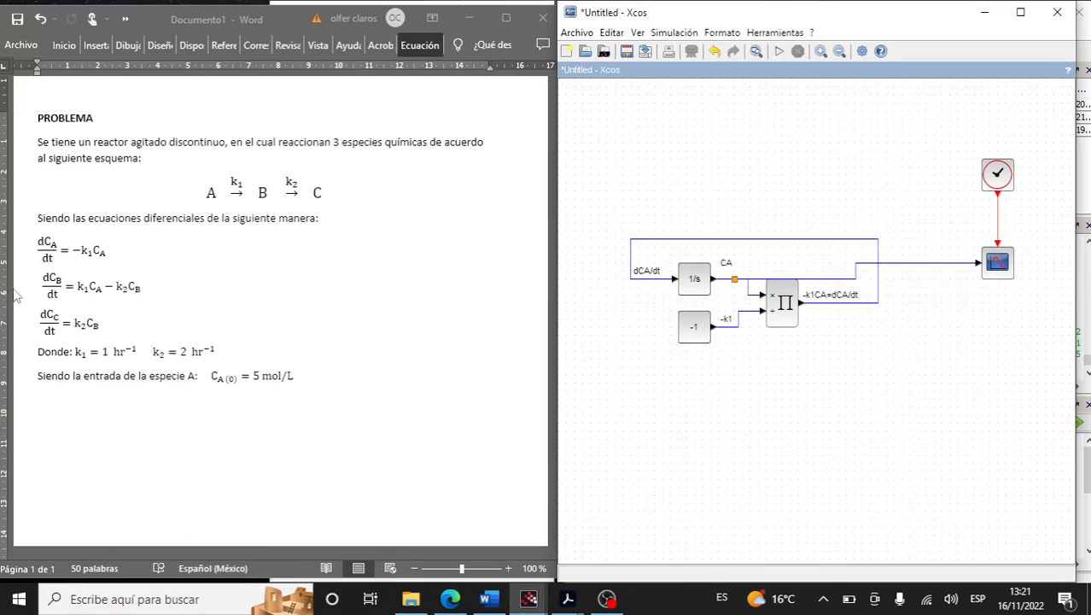
Add a second INTEGRAL_f block from the palette browser, placed below the -1 constant block
mouse_move(529, 598)
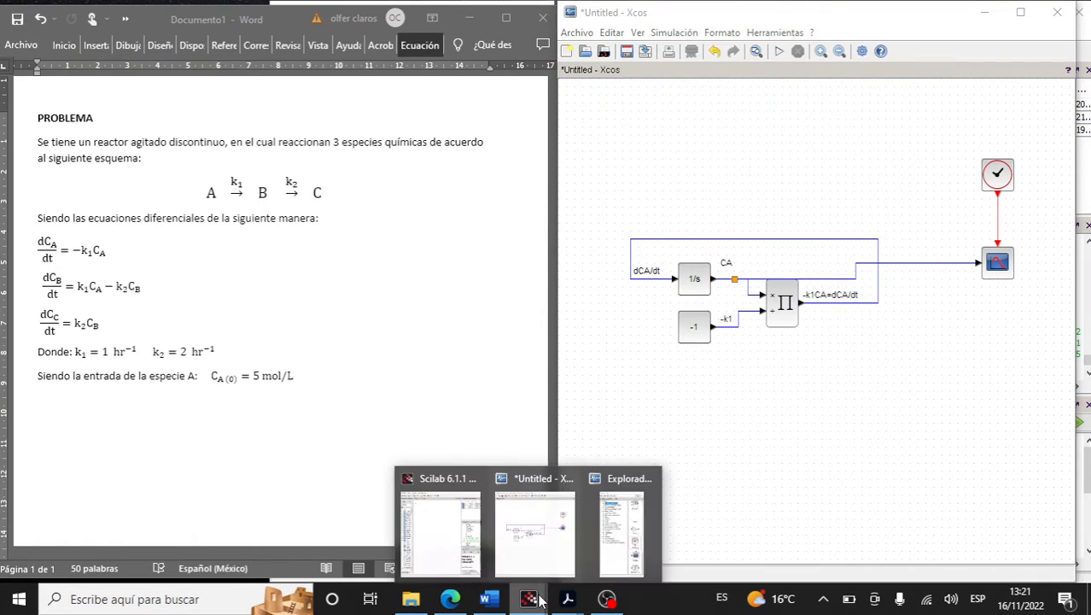
click(621, 525)
drag(556, 461, 555, 171)
drag(500, 317, 696, 410)
click(742, 418)
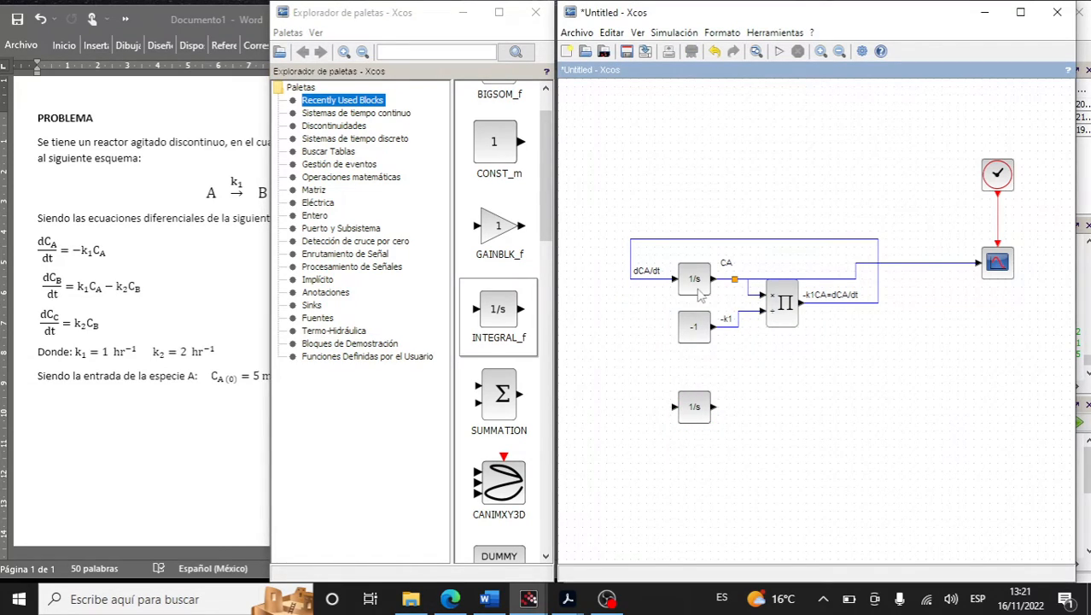
Place a copy of the CA label beside the second integrator's output and change it to CB
click(730, 270)
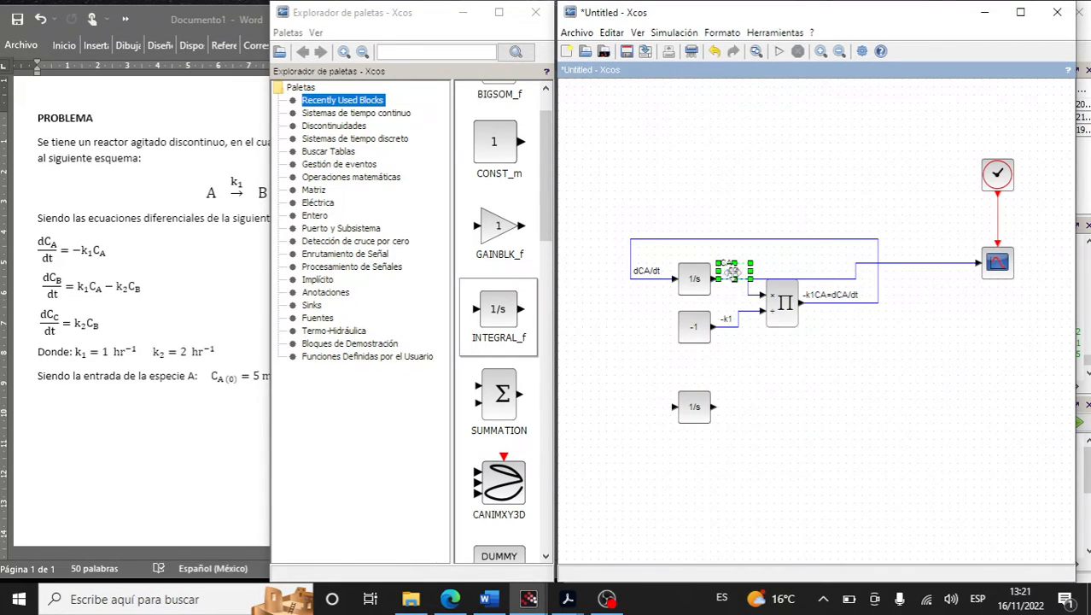
drag(731, 270, 723, 397)
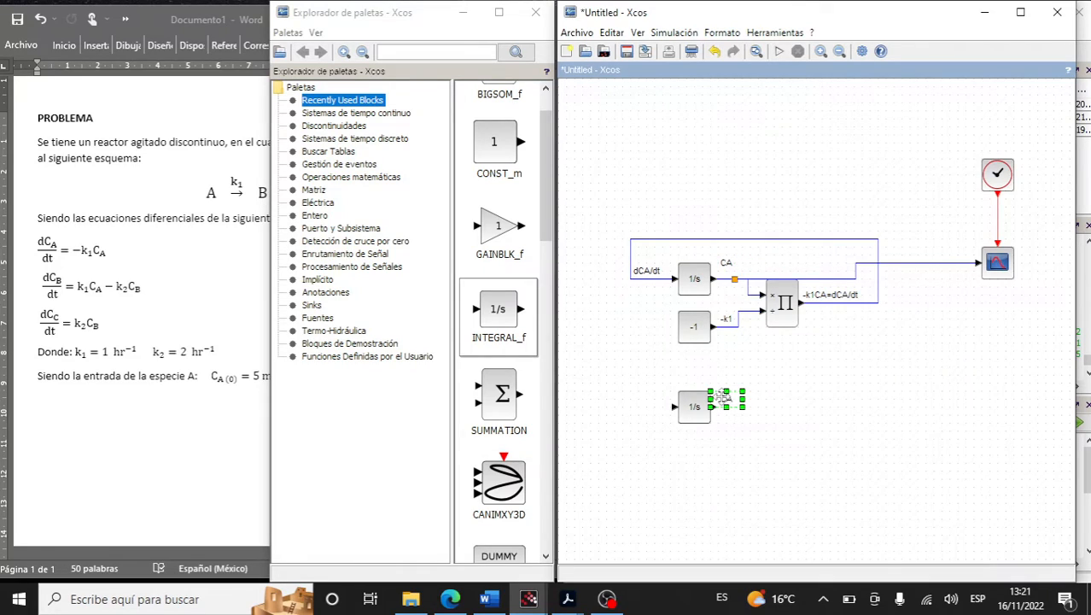
click(797, 432)
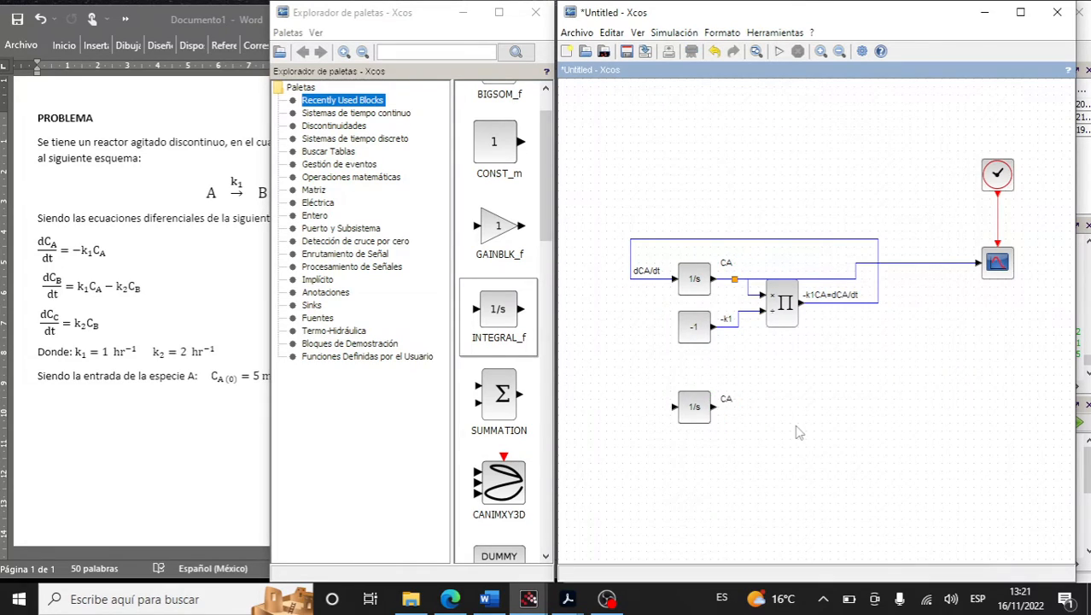
double_click(724, 400)
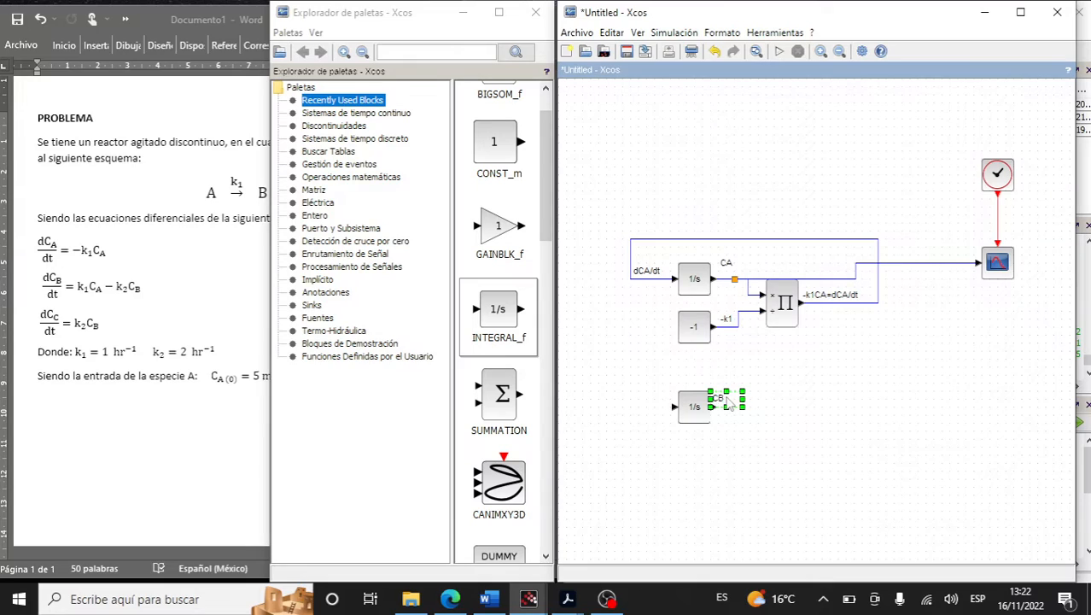
click(822, 425)
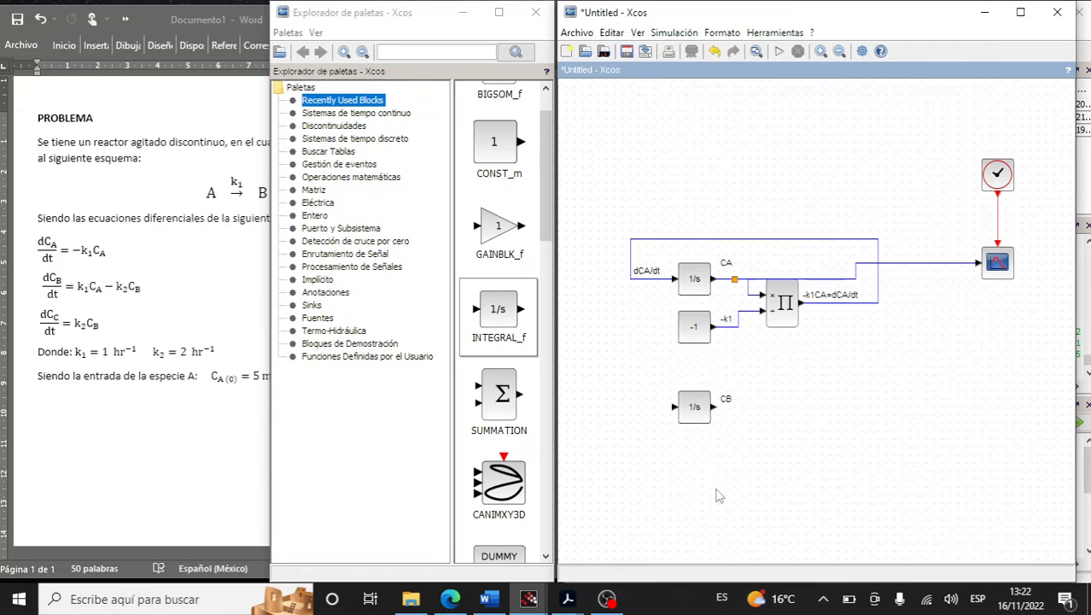
Add a CONST_m block below the CB integrator and set its value to 2
drag(493, 141, 695, 456)
double_click(694, 455)
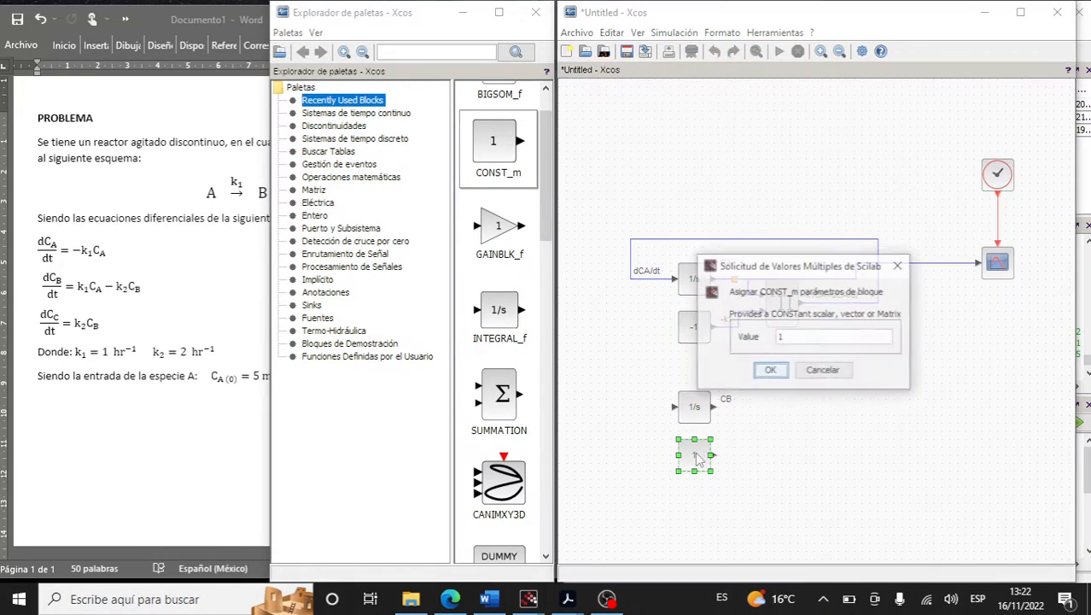
click(793, 339)
key(BackSpace)
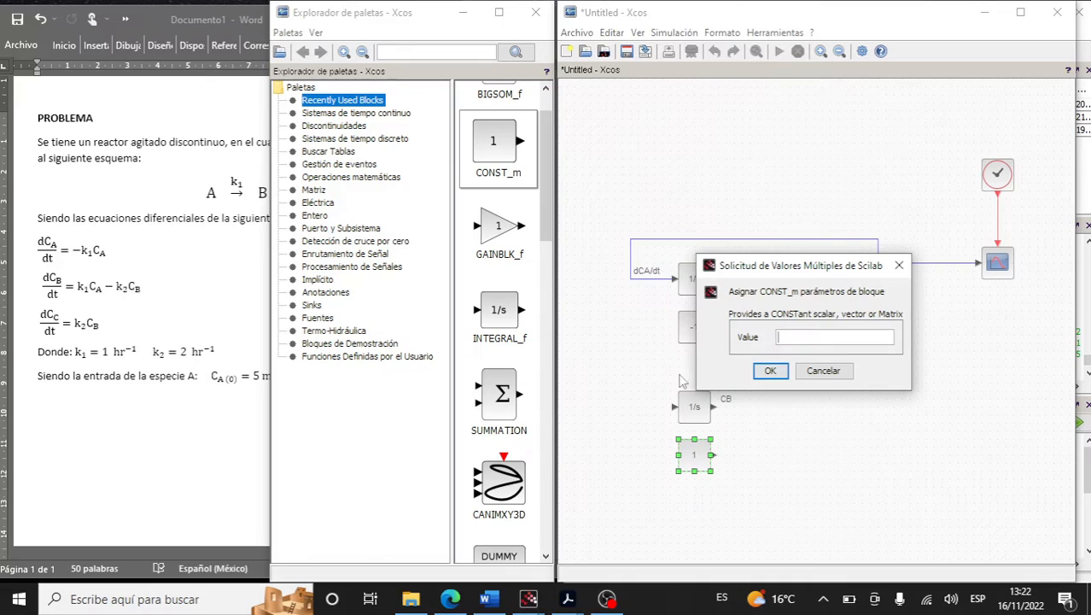
click(768, 370)
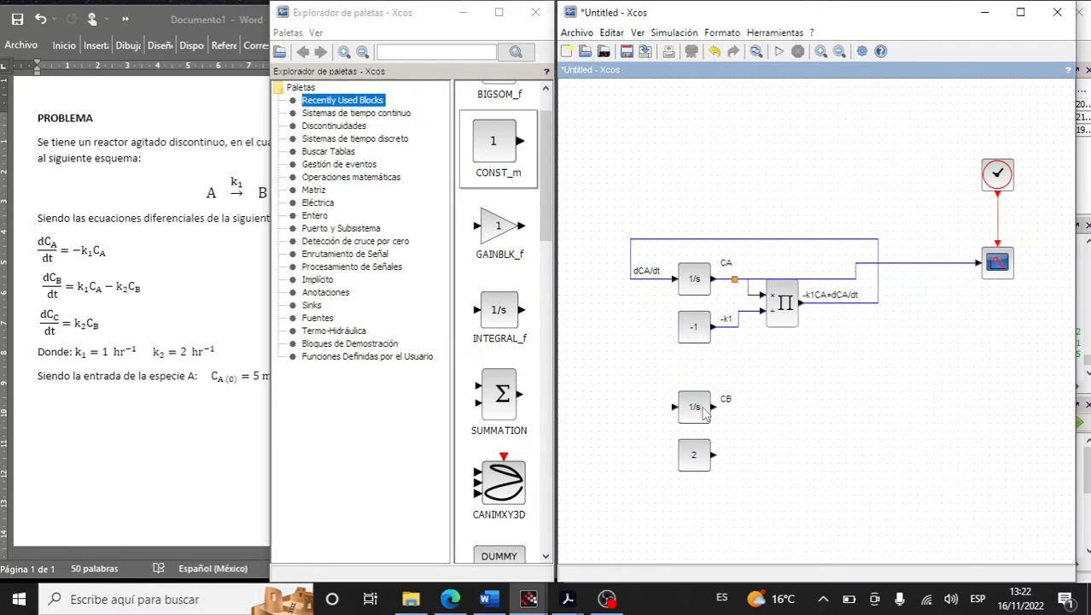
Add a PRODUCT block beside the CB integrator and link the integrator's output and the constant 2 to its inputs
mouse_move(703, 413)
drag(544, 205, 568, 454)
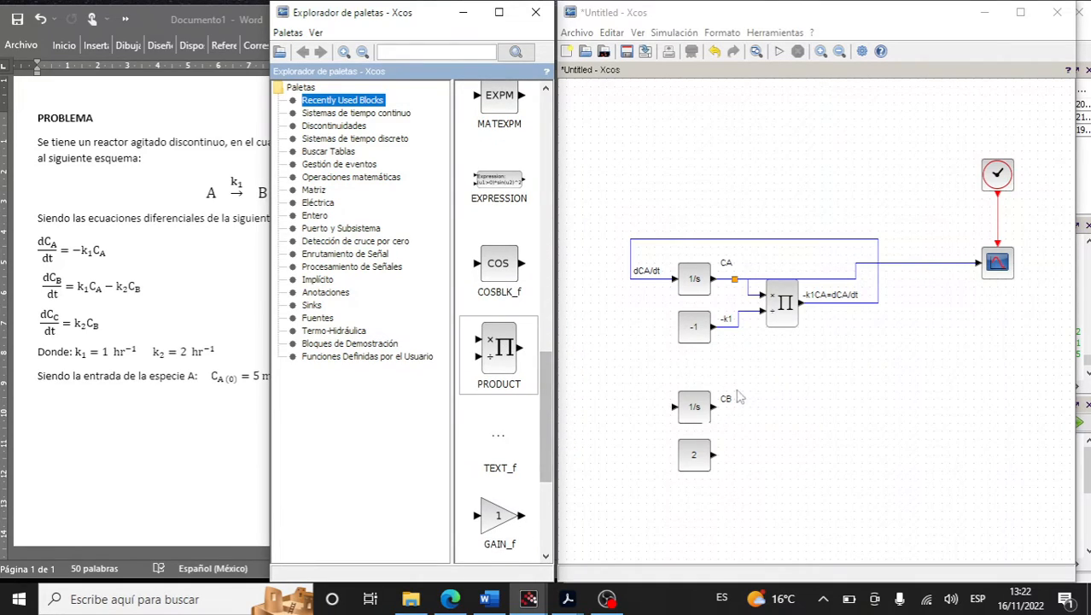
drag(739, 397, 782, 432)
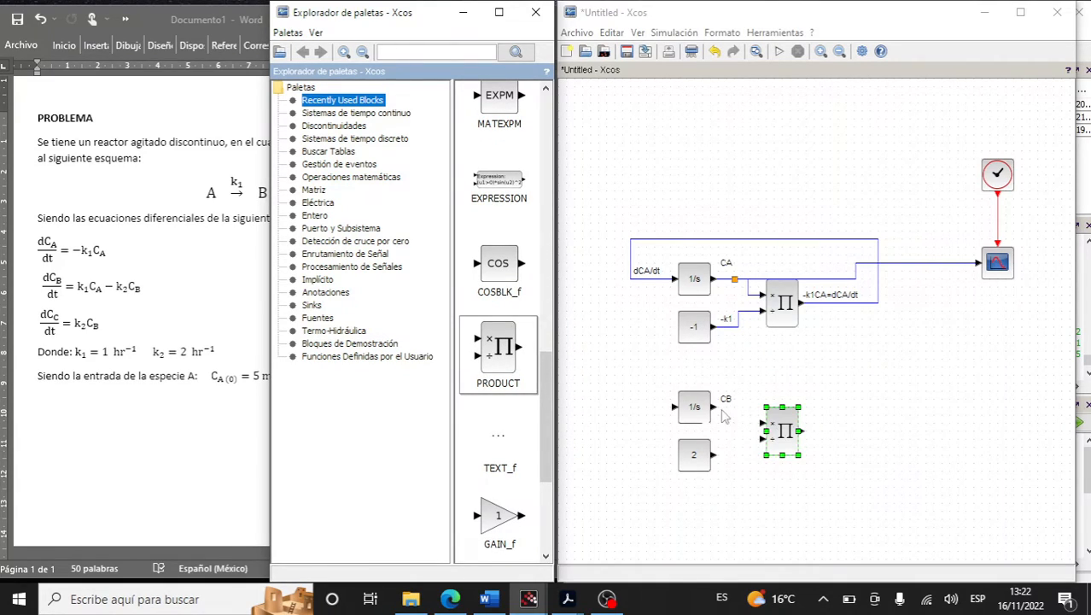
drag(714, 407, 760, 422)
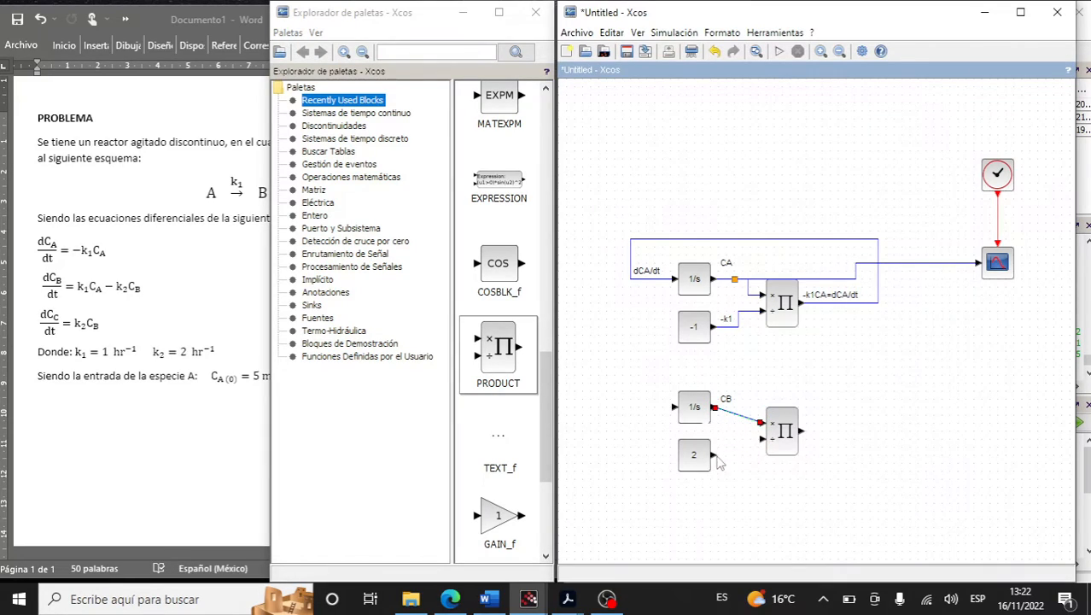
drag(717, 455, 768, 444)
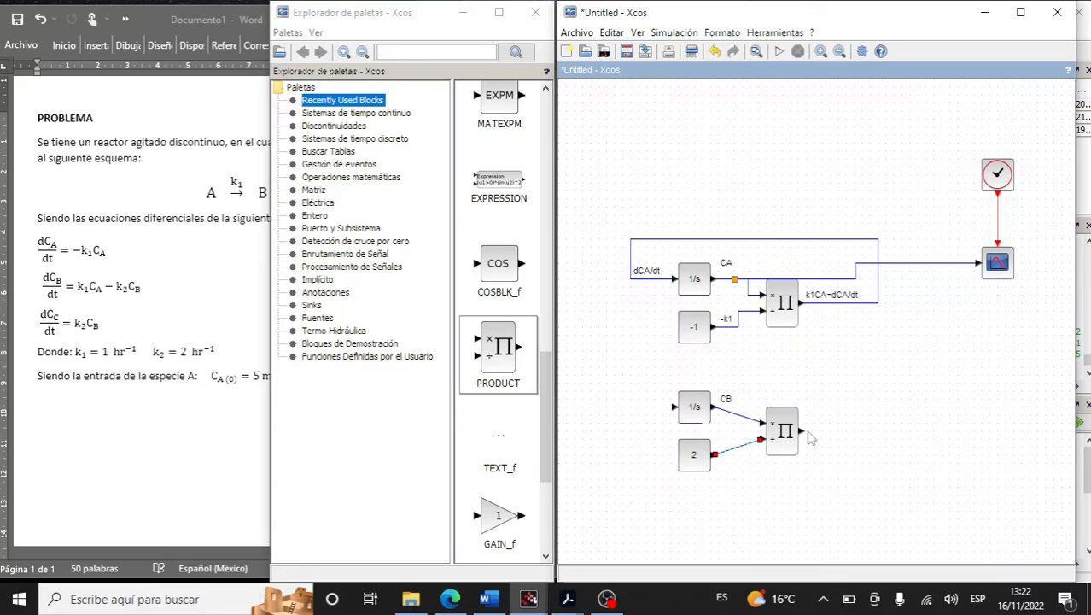
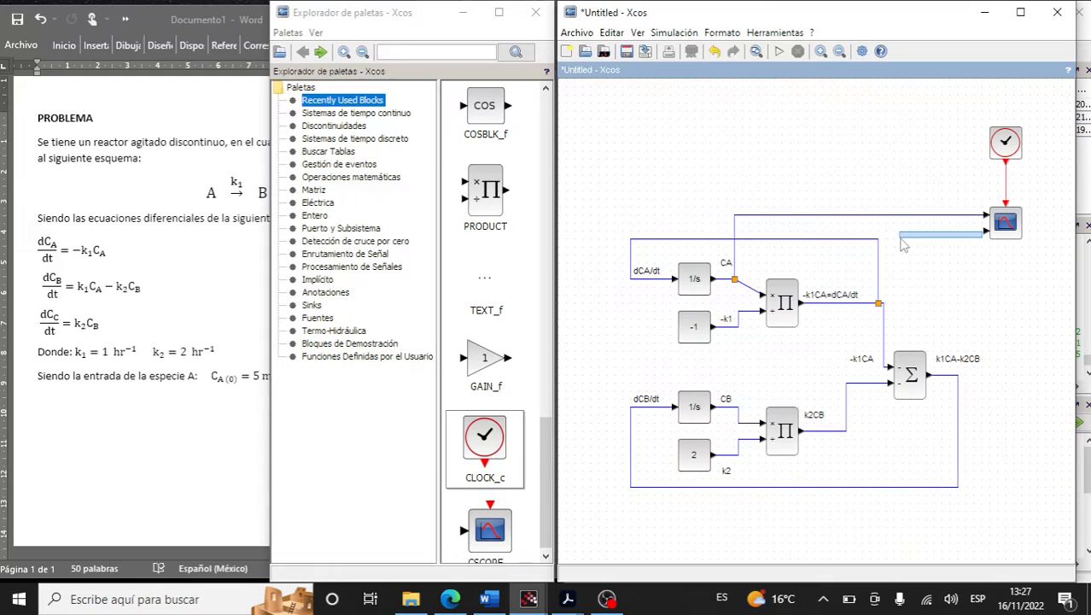
Link the scope's second input to the CB signal and set its Ymin vector to 0 0, Ymax to 6 6 and refresh periods to 10 10
drag(980, 239, 726, 403)
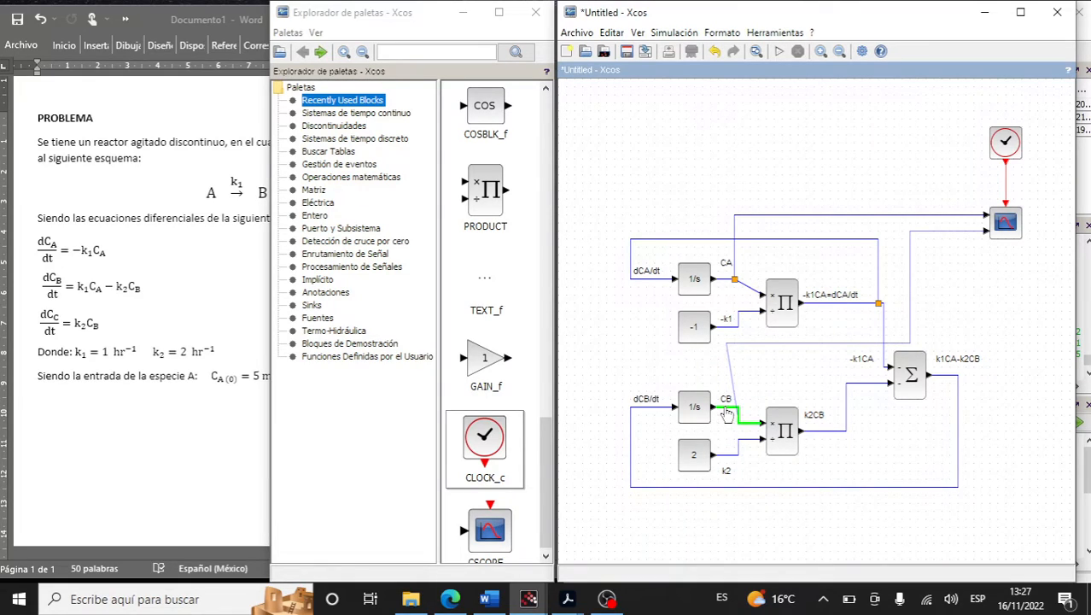
click(816, 370)
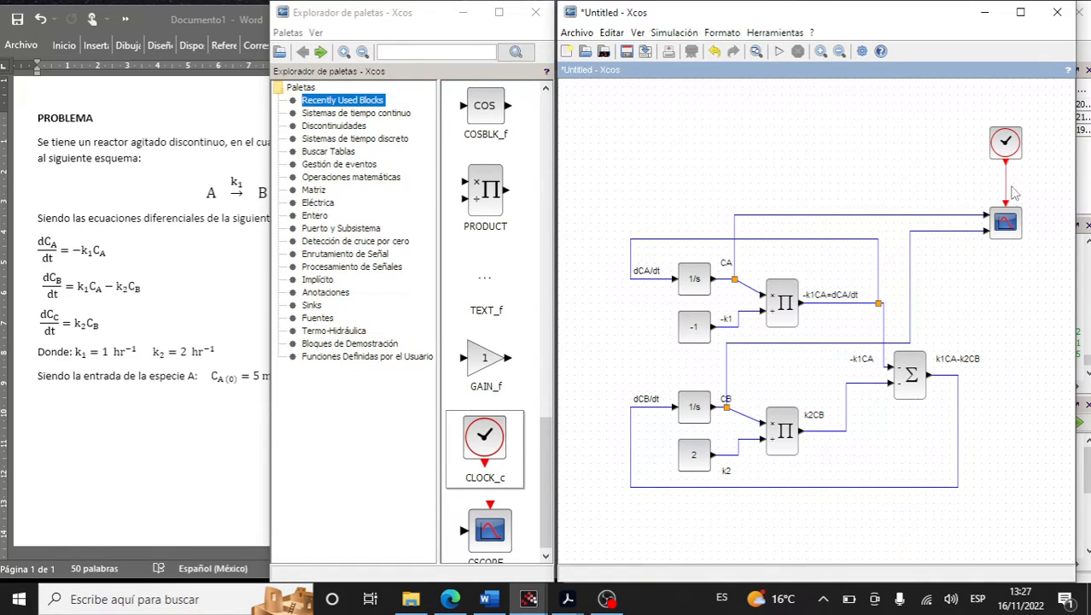
double_click(1019, 231)
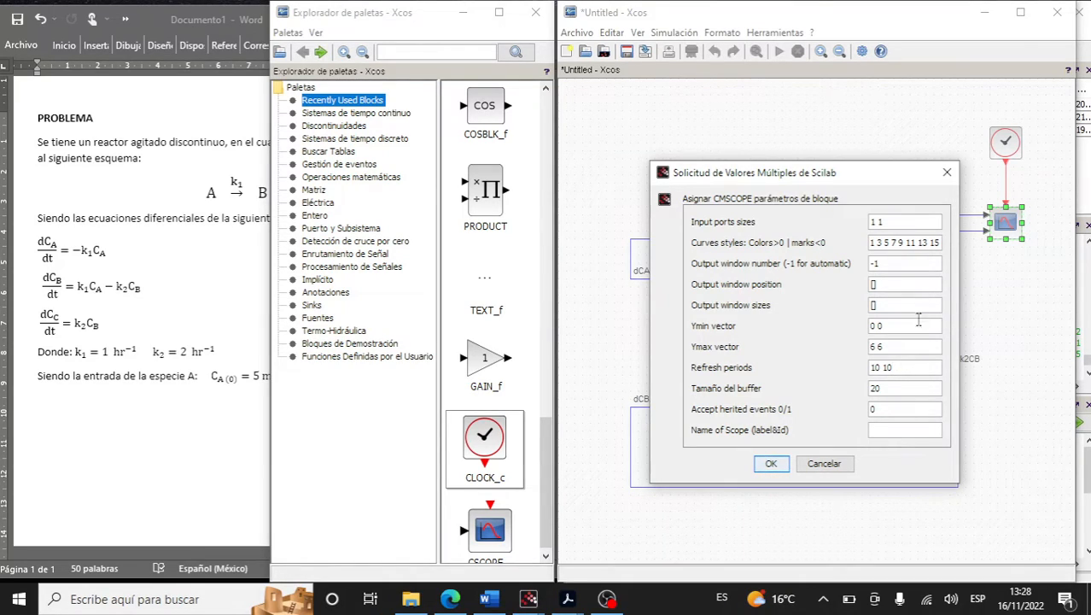
click(771, 463)
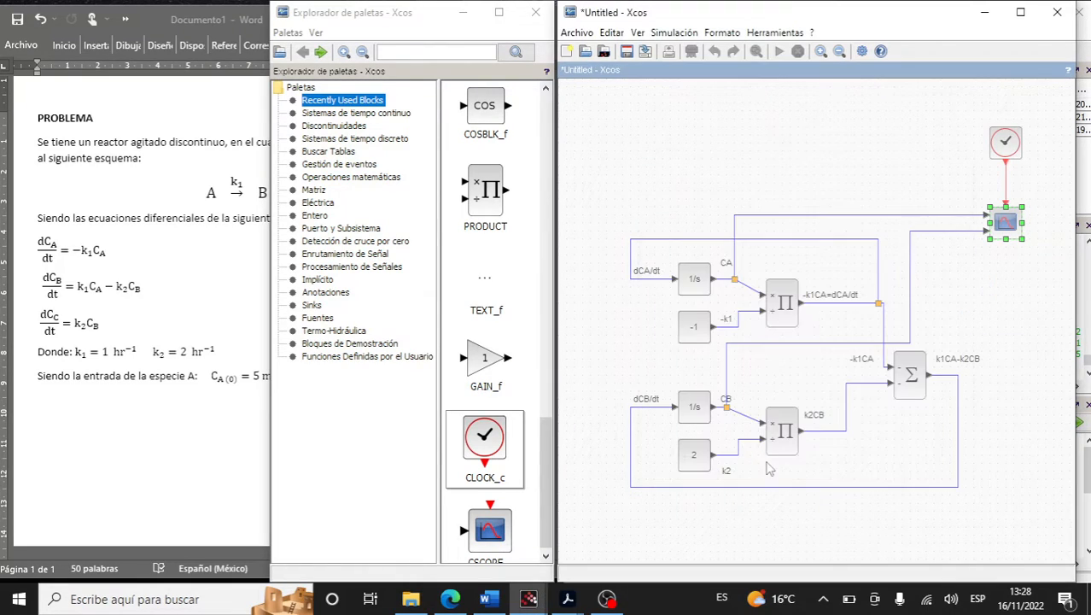
Set the clock block's initialisation time to 0
double_click(1008, 140)
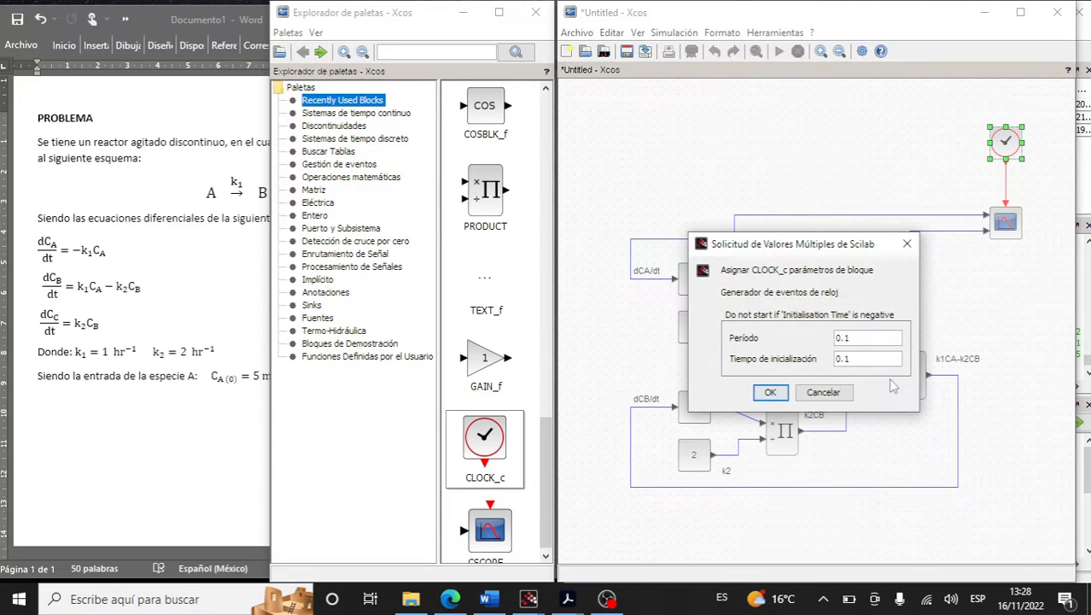
key(BackSpace)
key(BackSpace)
text(0)
click(770, 393)
Check the initial state values of the CA and CB integrators
double_click(694, 278)
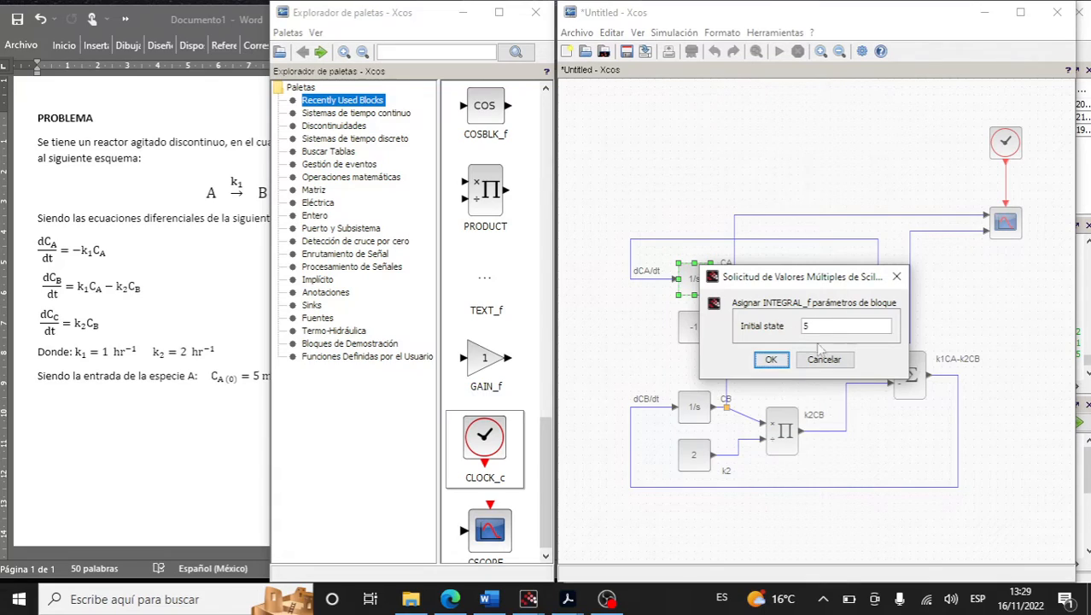
click(771, 360)
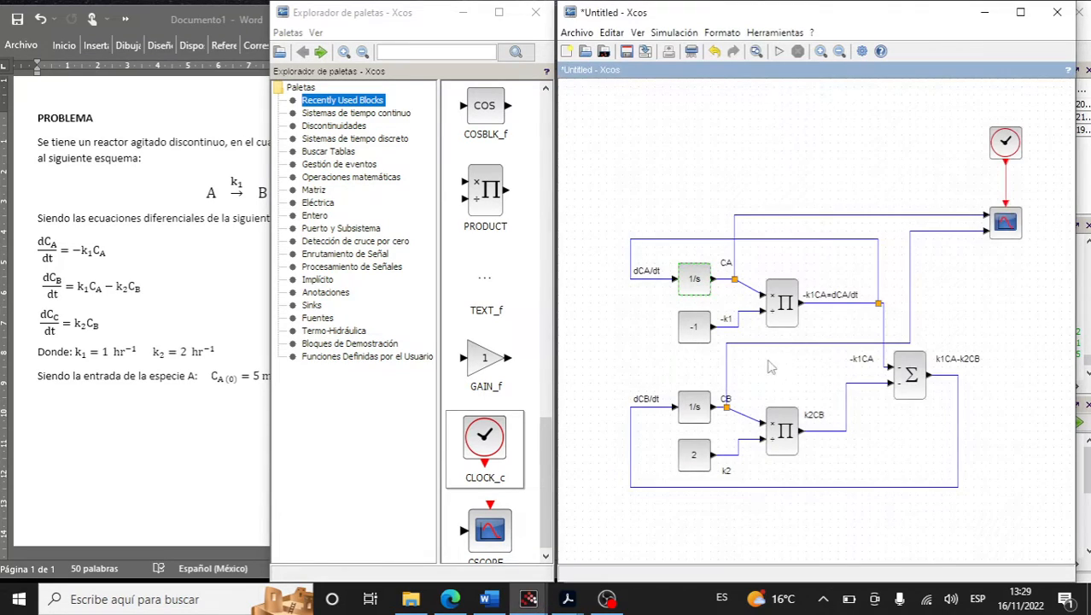
click(695, 405)
double_click(696, 406)
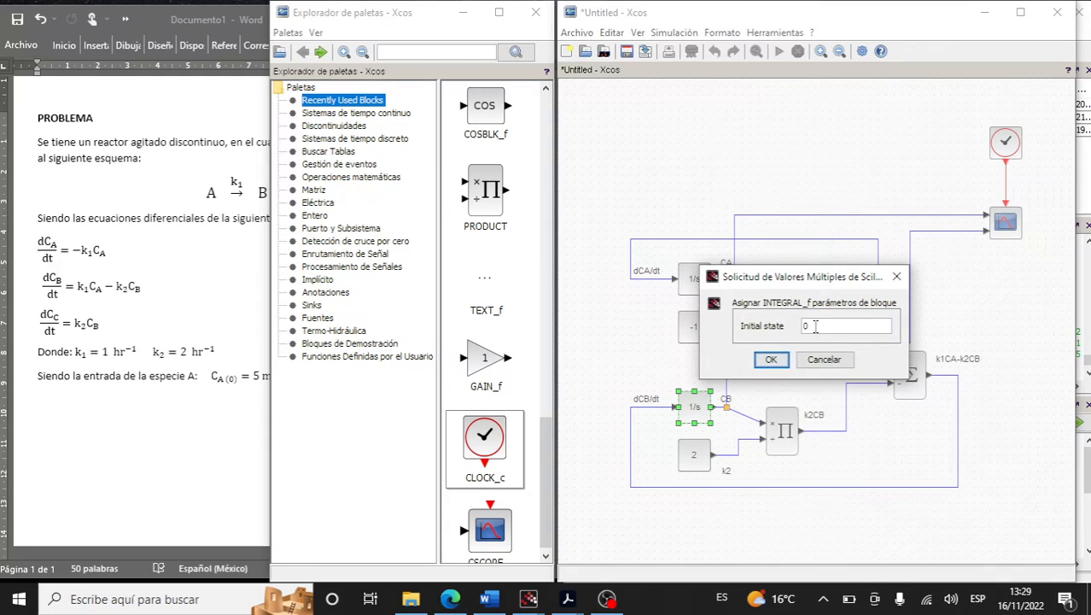
click(771, 360)
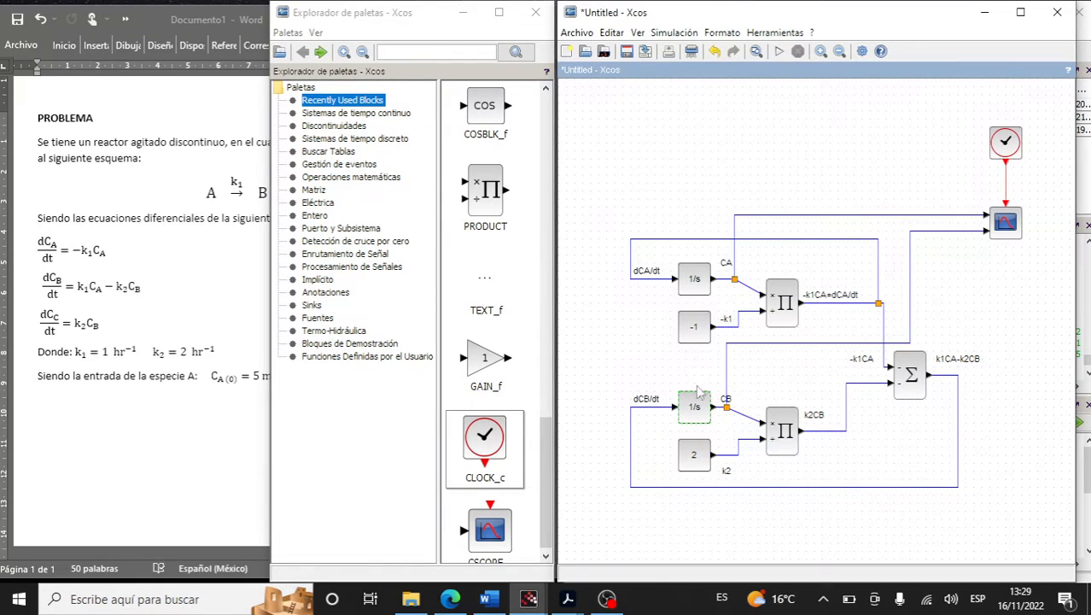
click(701, 370)
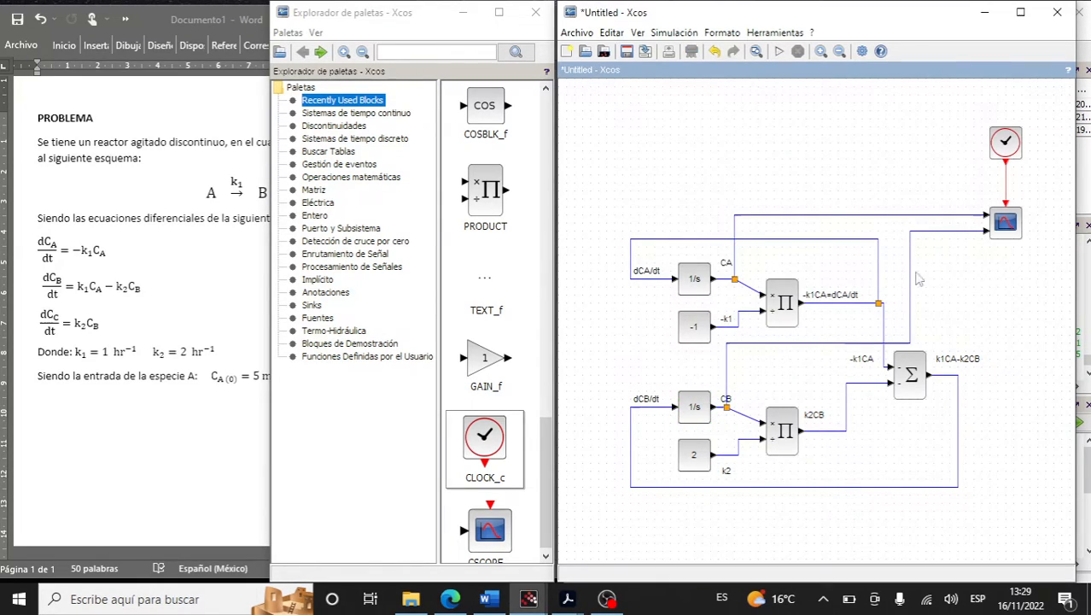
Set the simulation's final integration time to 10 in the simulation parameters
click(674, 33)
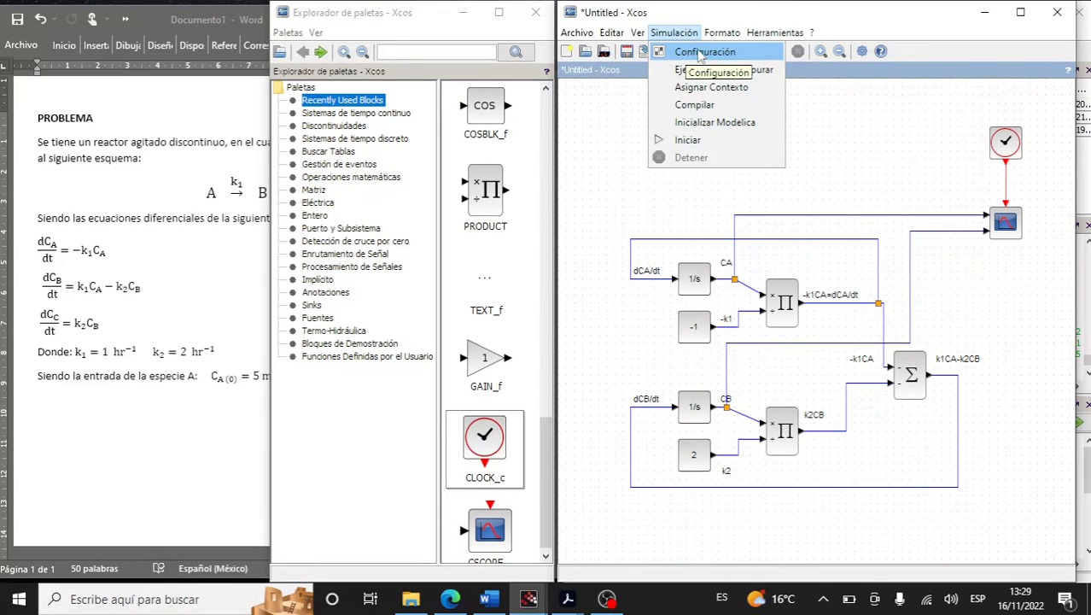
click(757, 53)
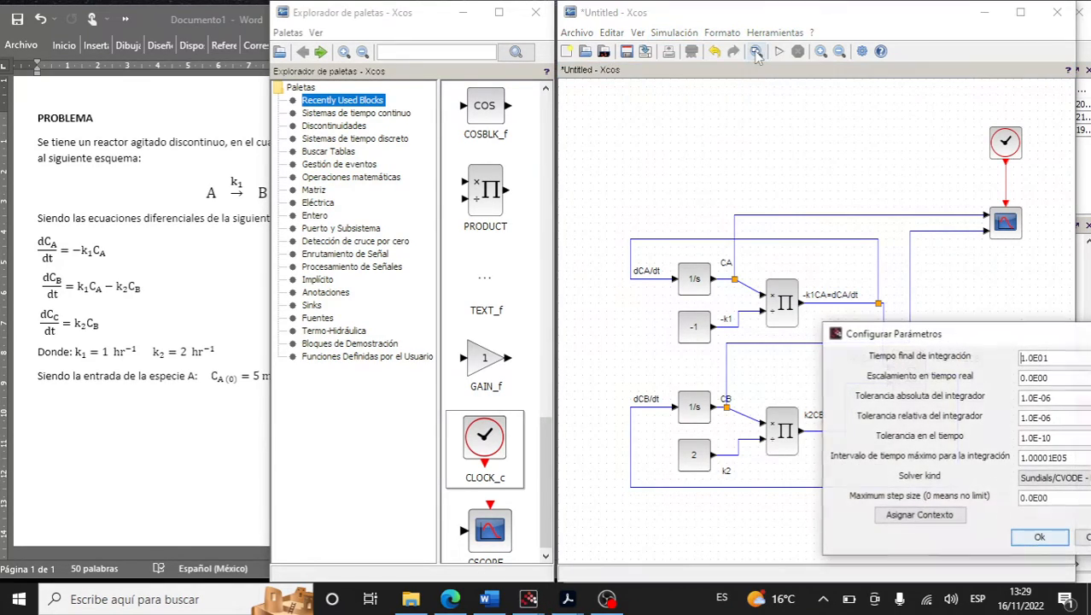
drag(807, 265, 655, 268)
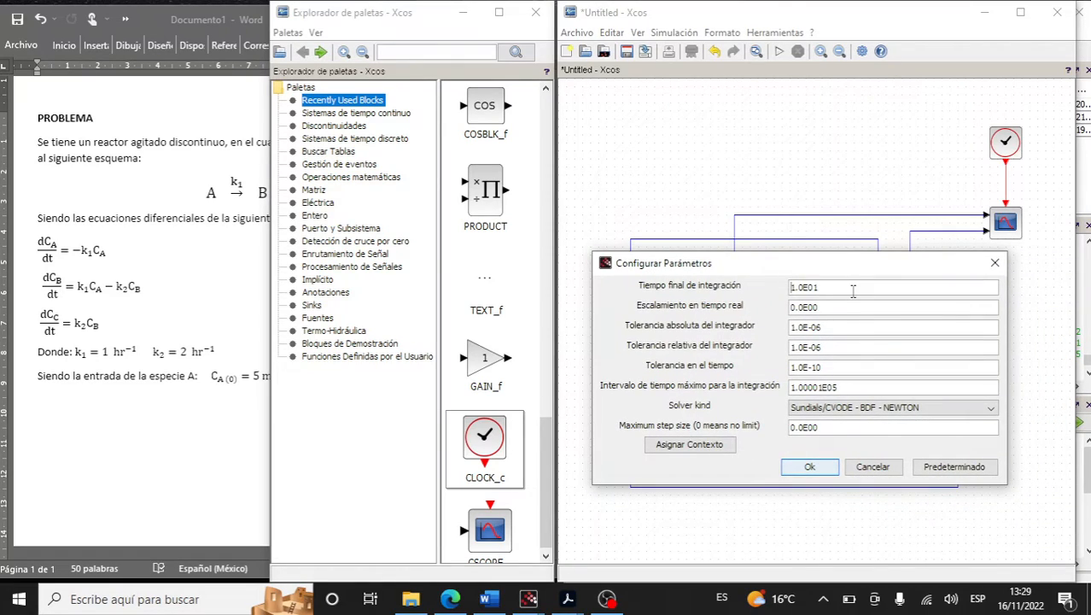
text(10)
click(807, 472)
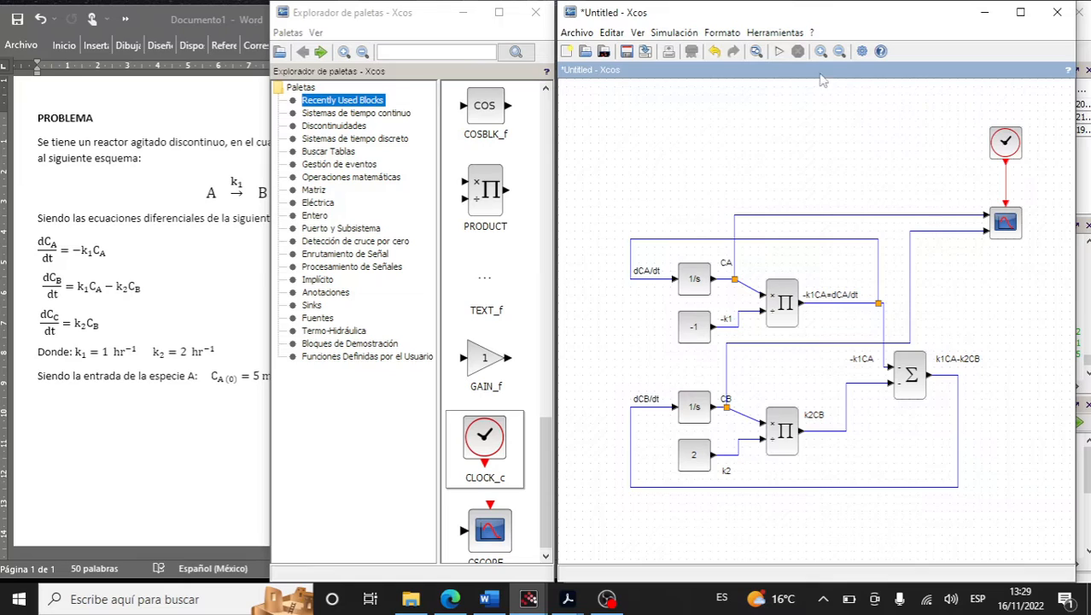
Run the simulation, enlarge the plot window to examine the CA and CB curves, and close the plot
click(779, 53)
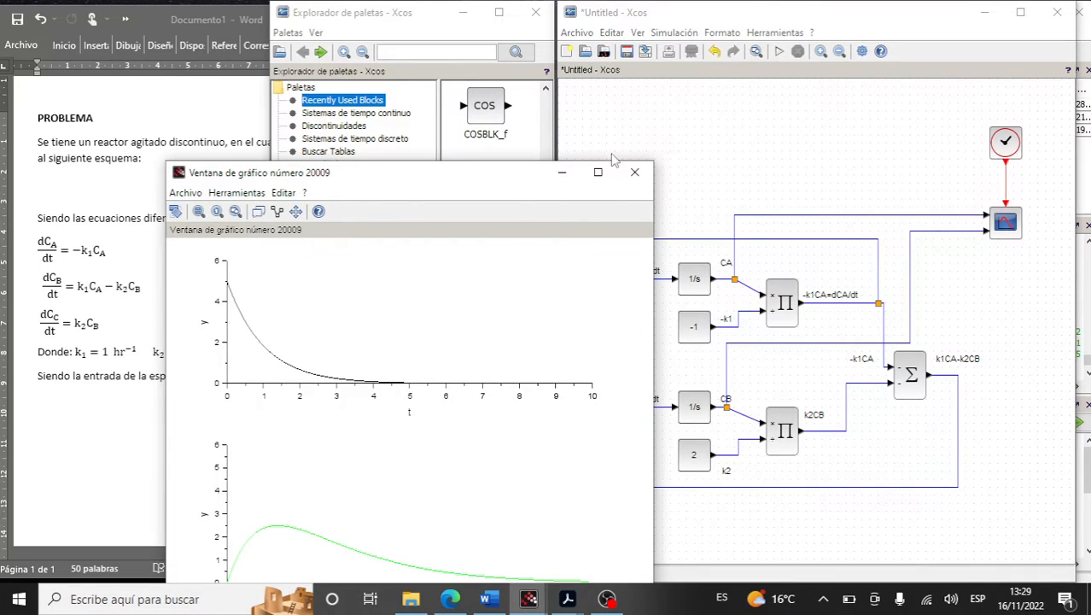
click(597, 171)
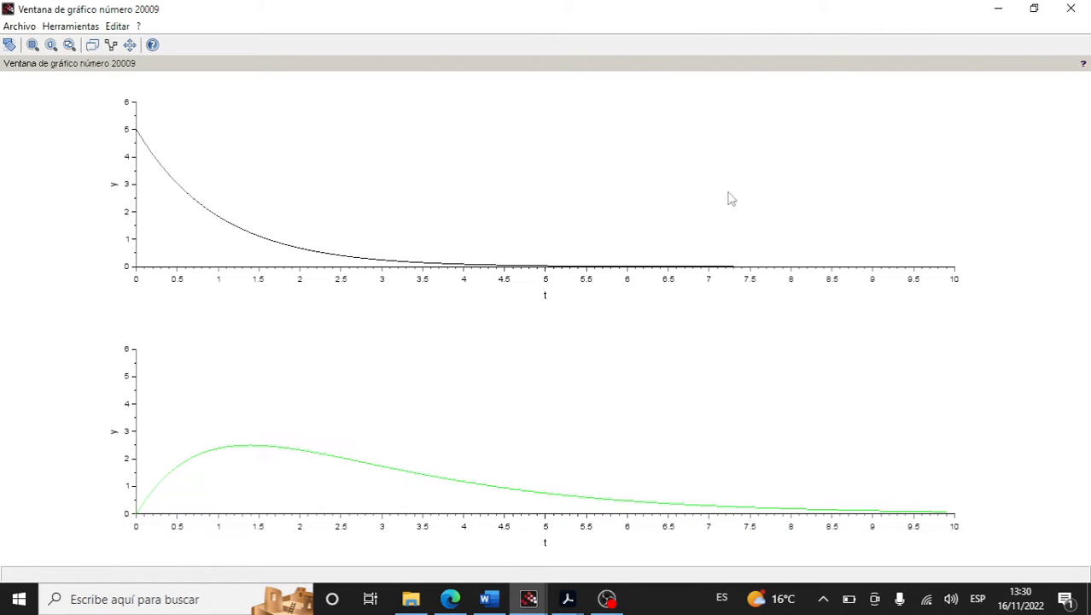
click(1075, 12)
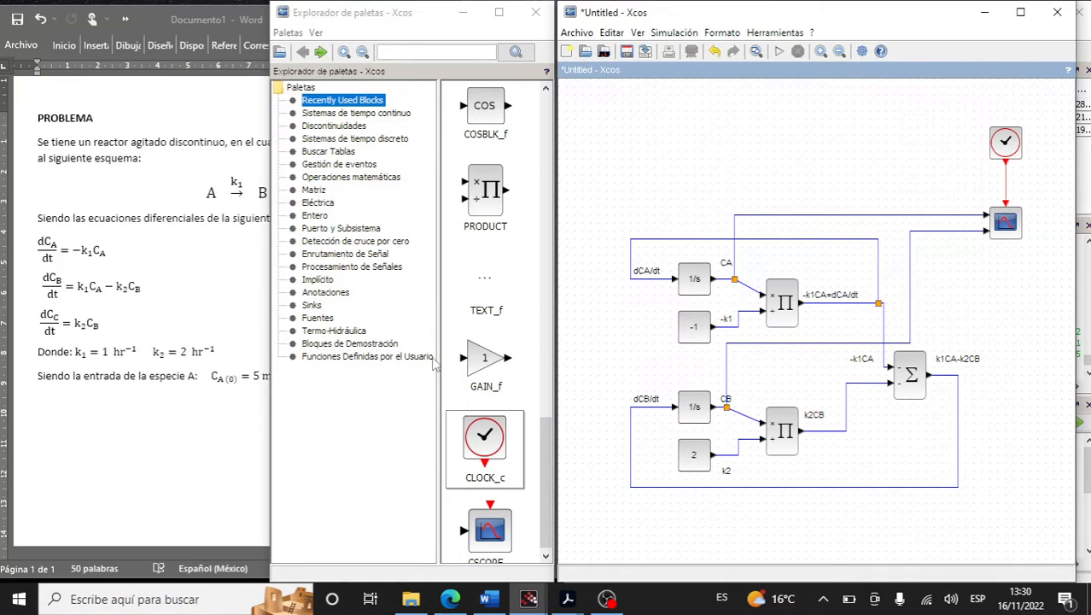
Select the whole diagram and shift it up and to the left to free space below for the third equation
drag(579, 95, 1040, 580)
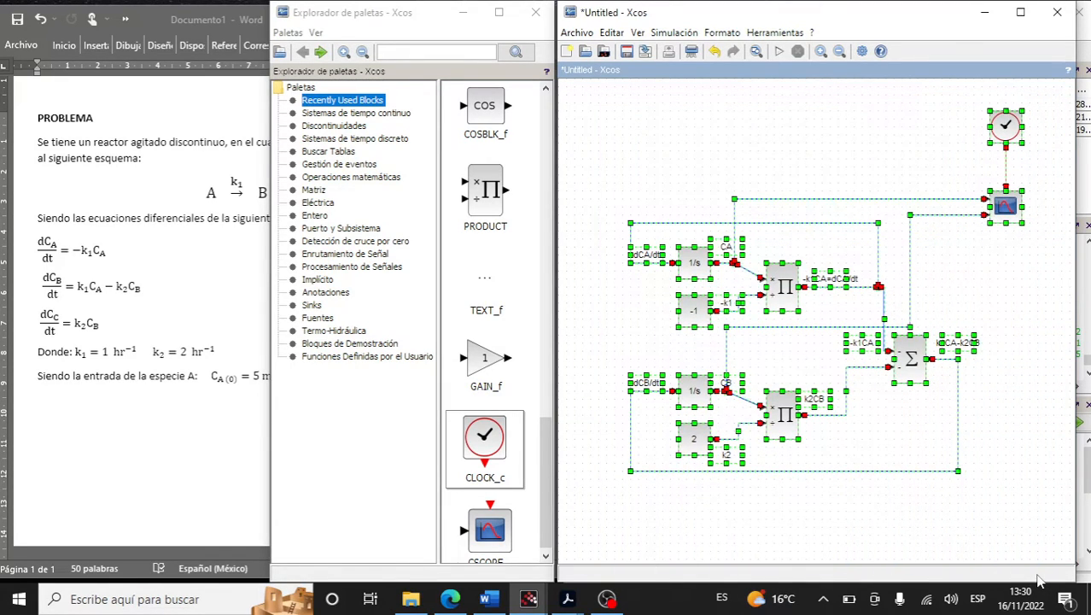
key(Left)
key(Left)
key(Left)
key(Left)
key(Up)
key(Up)
key(Left)
key(Left)
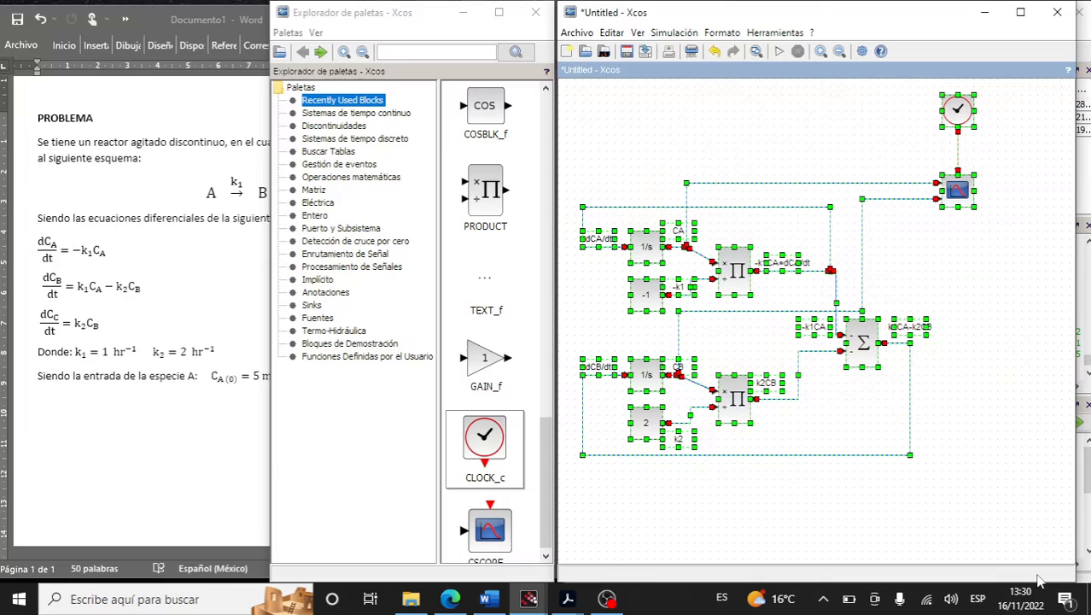
click(961, 450)
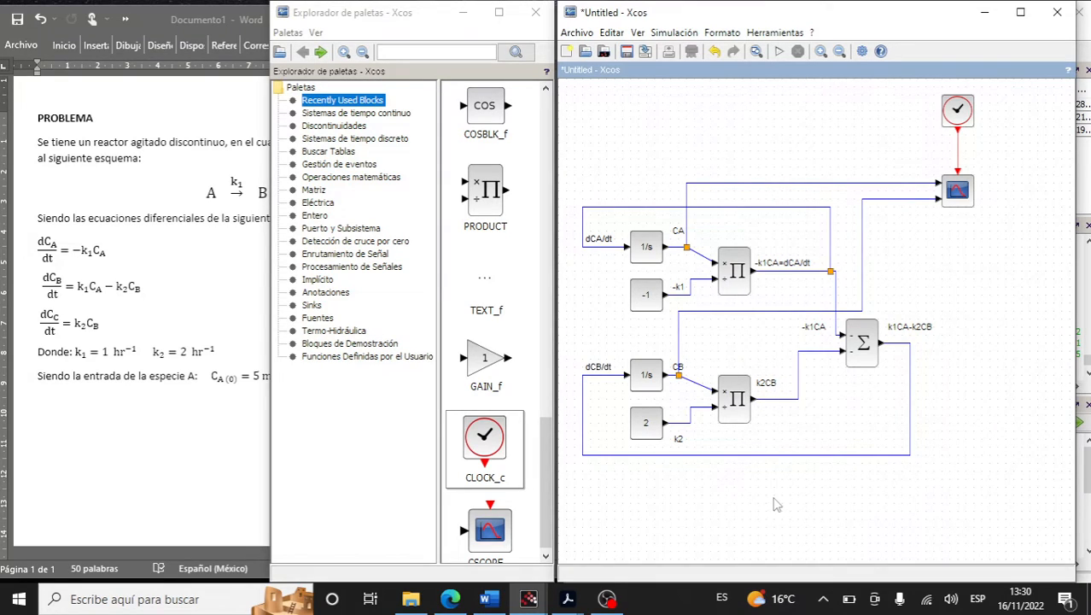
Add a third INTEGRAL_f block from the palette browser below the dCB/dt feedback loop
drag(543, 461, 543, 121)
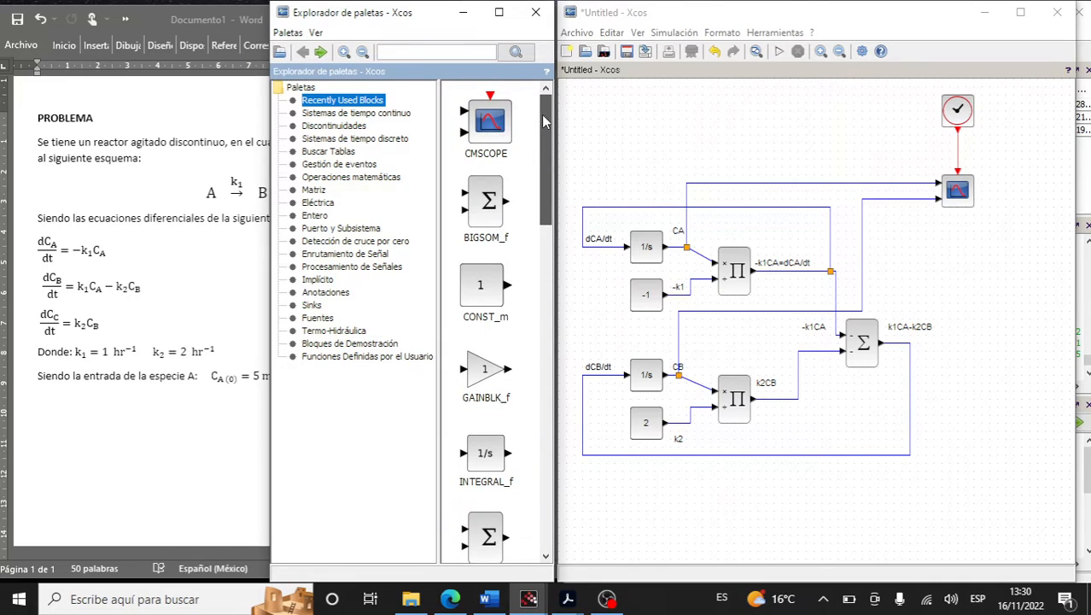
drag(483, 453, 822, 505)
click(862, 511)
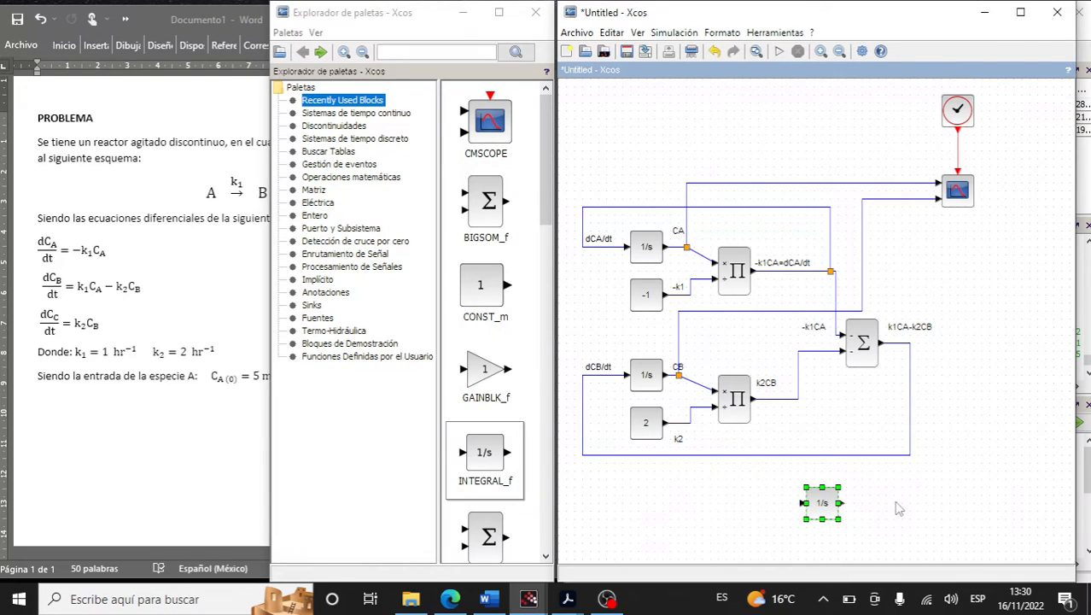
click(898, 508)
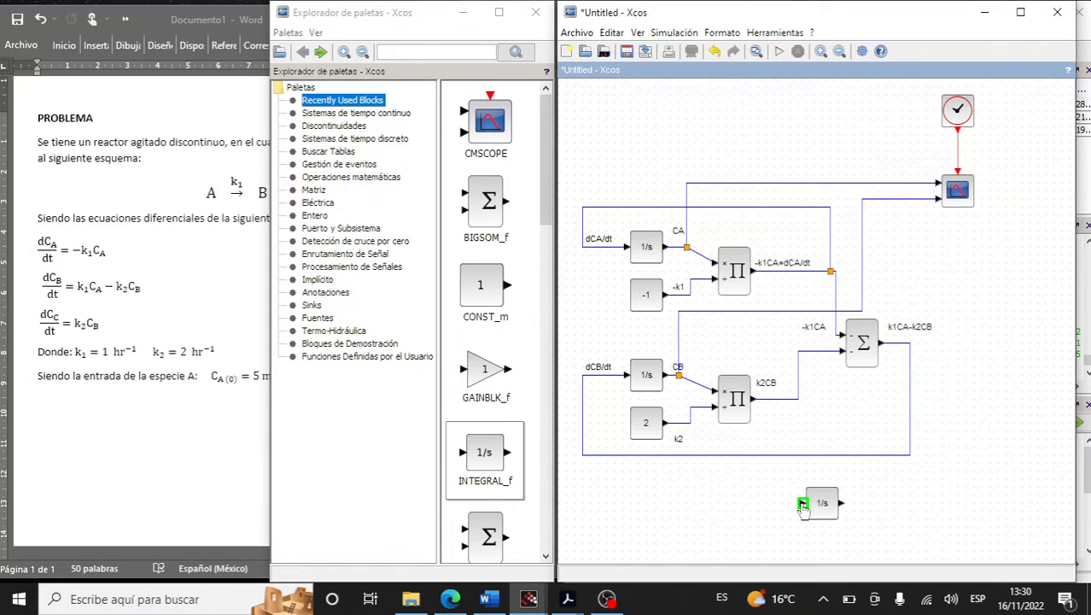
Link the third integrator's input to the k2CB signal and apply the horizontal link style to the branched links
drag(803, 509, 782, 405)
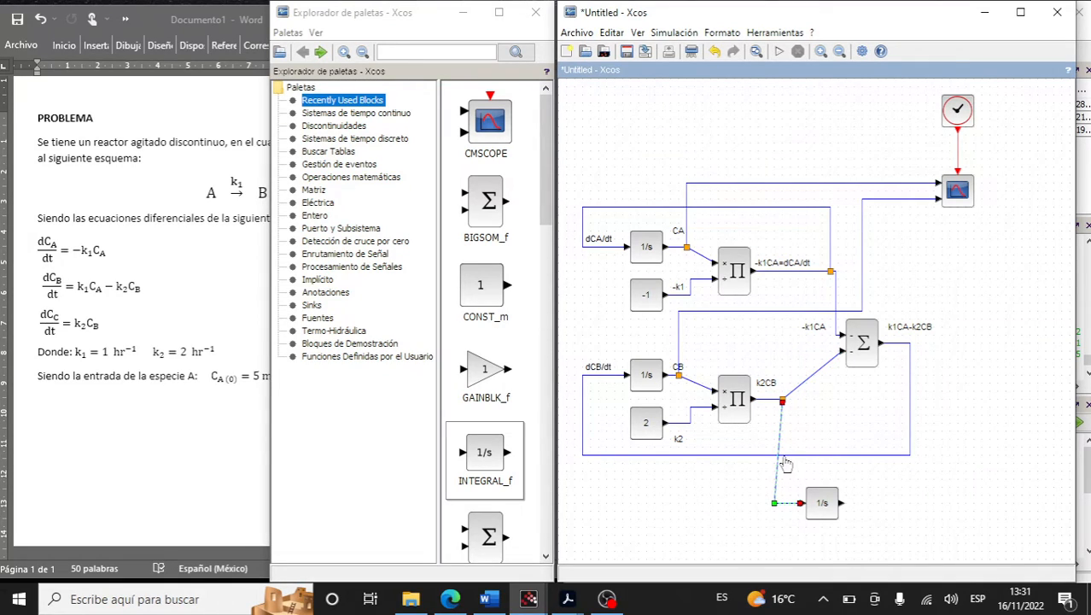
right_click(806, 382)
mouse_move(882, 444)
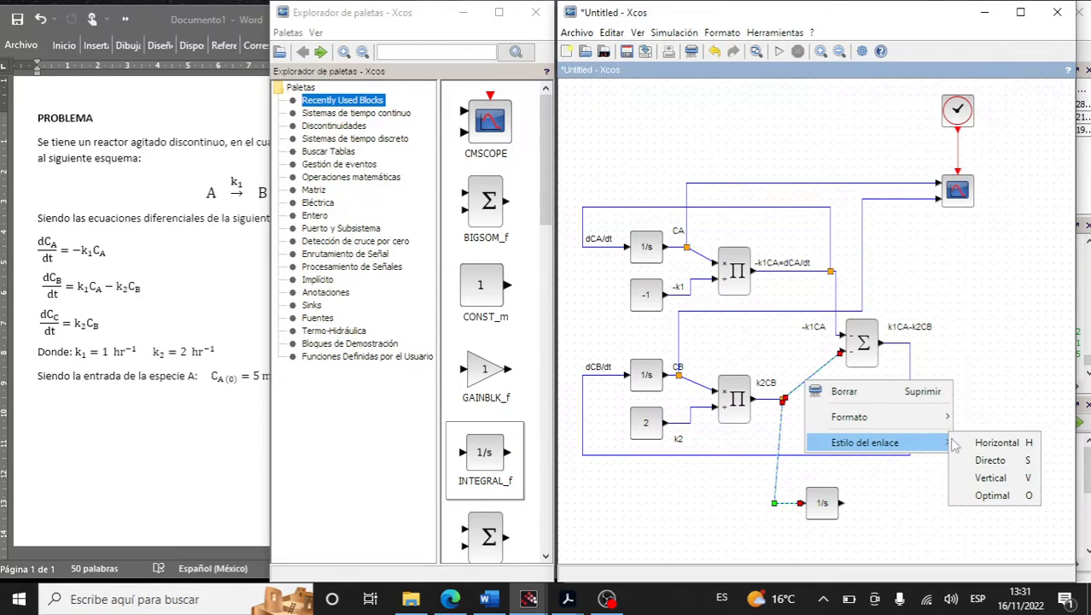
click(969, 442)
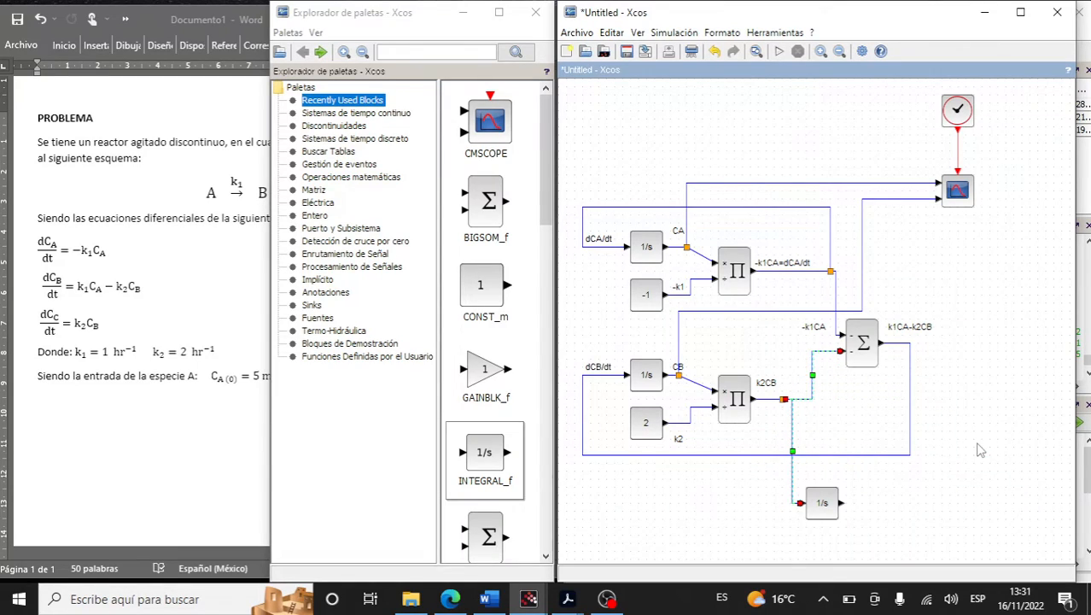
Copy the k2CB label and move the copy down beside the third integrator's input
click(768, 384)
drag(789, 397, 793, 410)
key(Down)
key(Down)
key(Down)
key(Down)
key(Down)
key(Down)
key(Down)
key(Down)
key(Down)
key(Down)
key(Down)
key(Down)
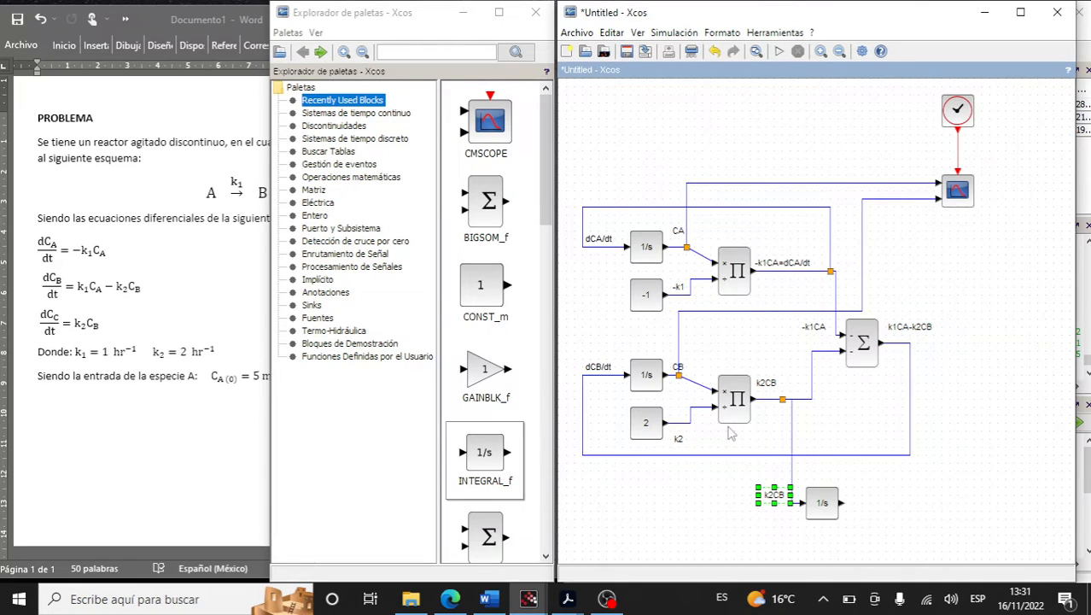
Rename the copied label beside the third integrator's input as dCC/dt
double_click(772, 494)
text(dCC/dt)
click(887, 508)
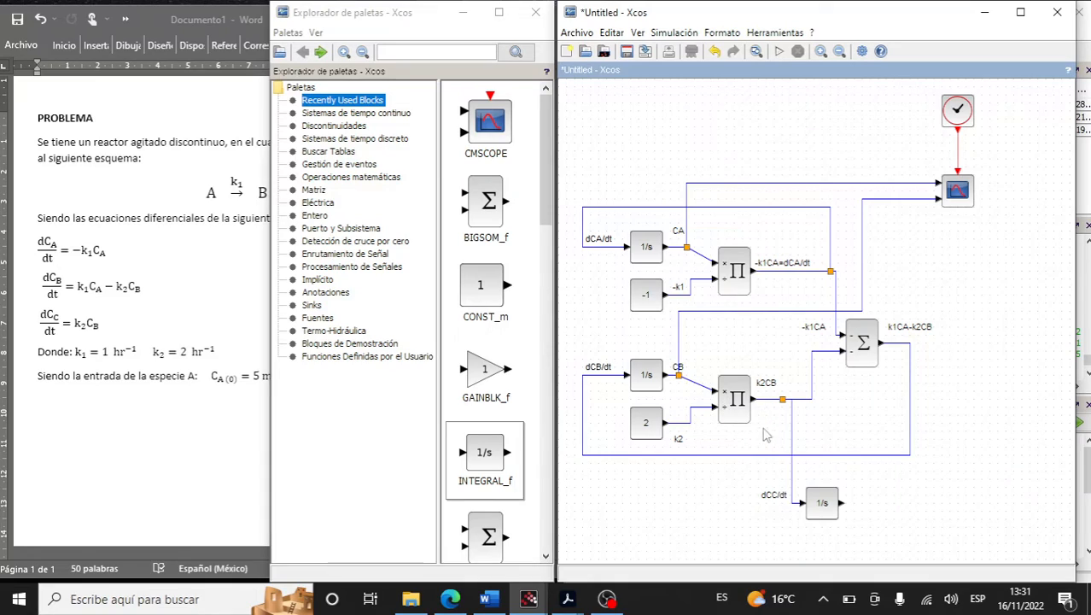
Copy the dCC/dt label to the third integrator's output, rename the copy CC and nudge it close to the output port
click(772, 500)
drag(772, 503, 856, 493)
double_click(856, 493)
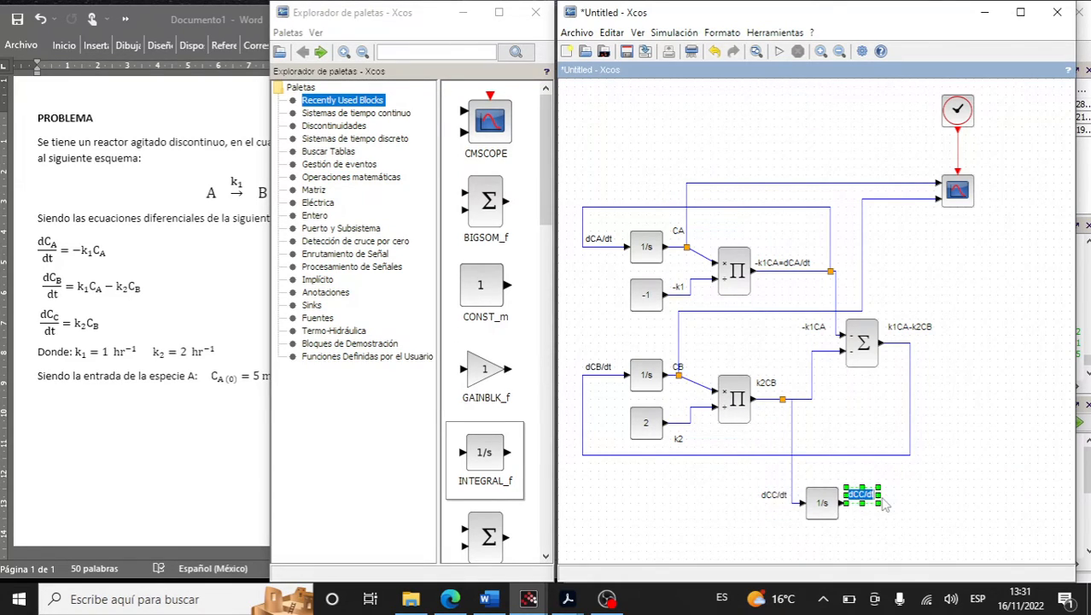
text(CC)
click(963, 490)
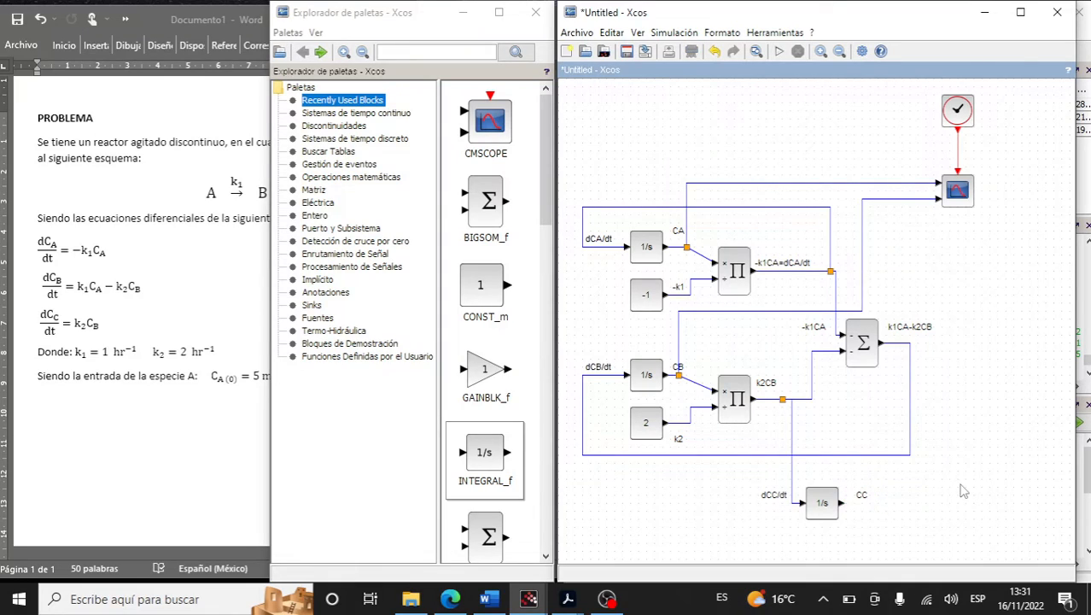
click(864, 492)
key(Left)
key(Up)
key(Left)
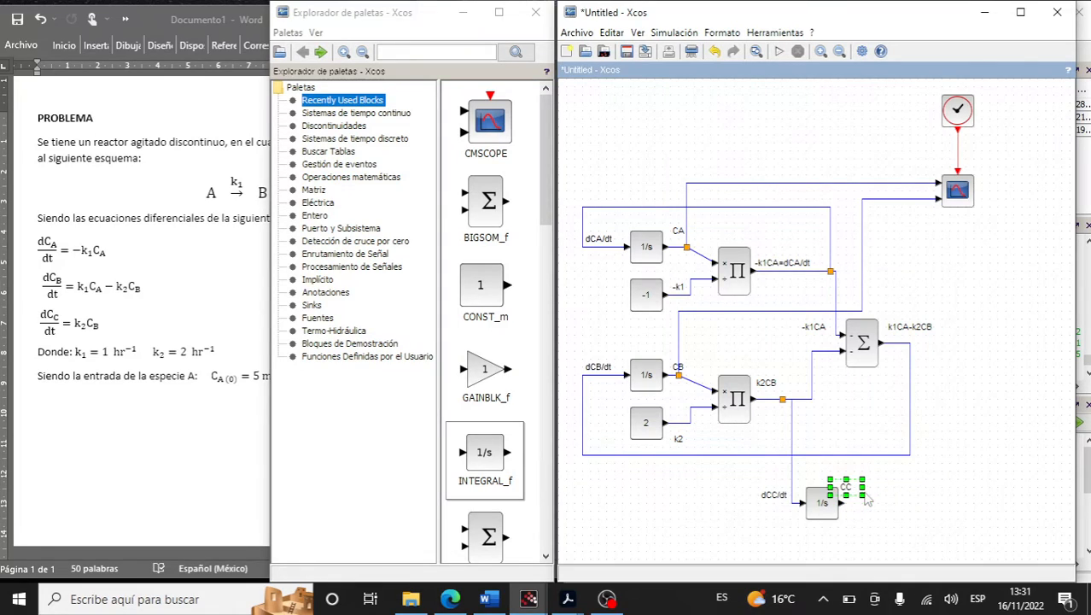
click(928, 535)
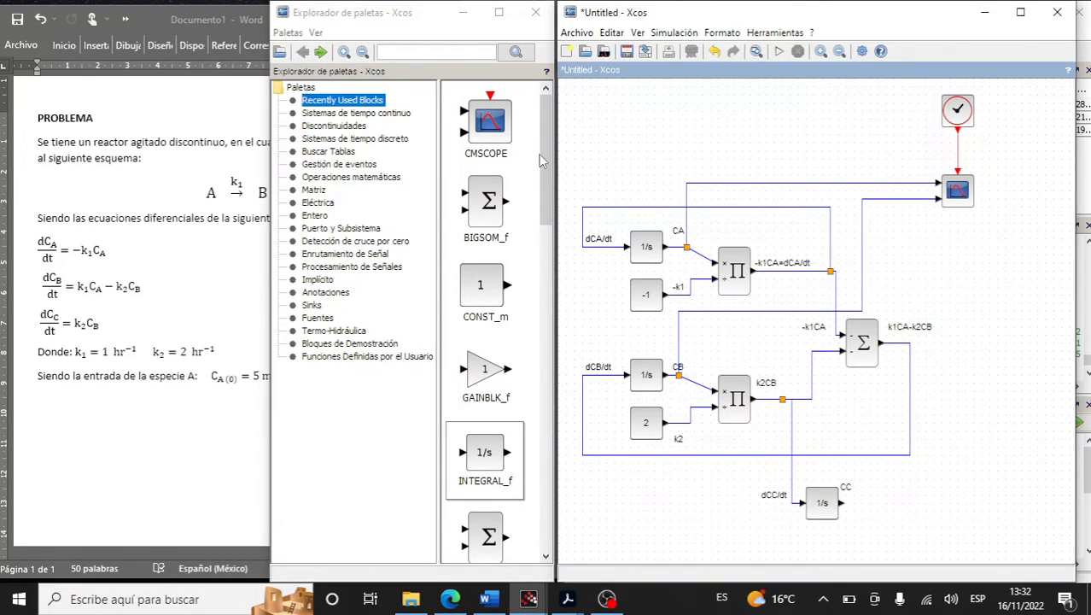
Find the MUX block in the recently used palette and delete the clock and two-input scope from the diagram
drag(545, 171, 555, 382)
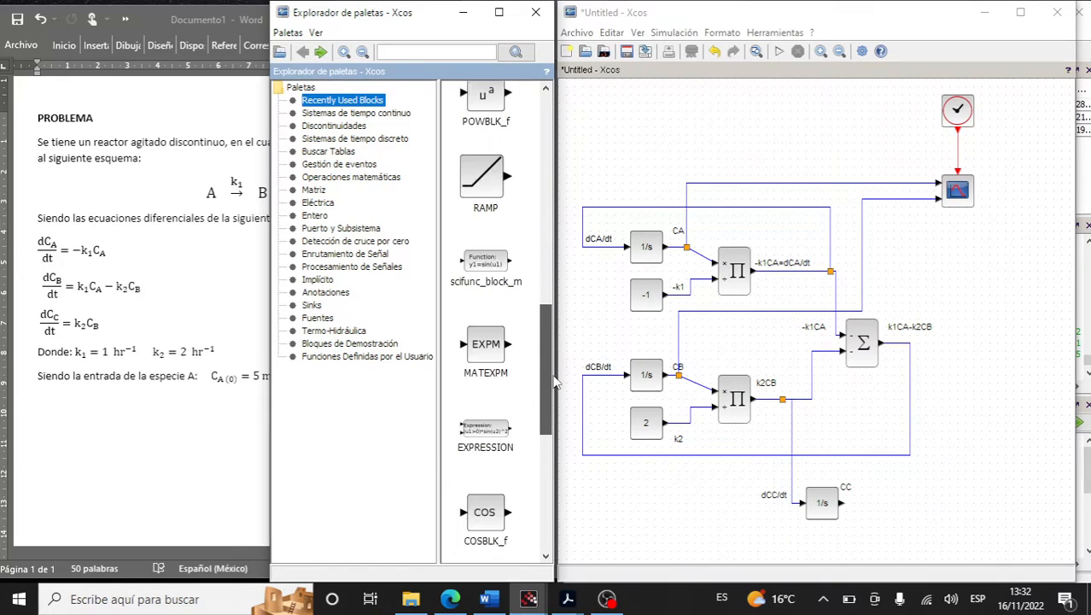
scroll(502, 411, up, 5)
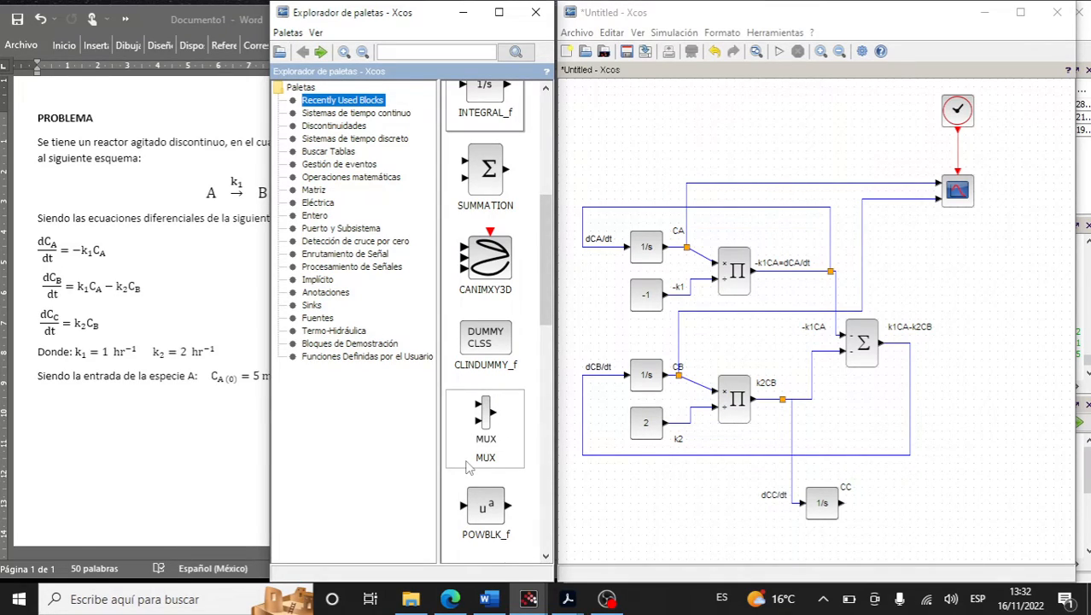
drag(995, 229, 911, 81)
key(Delete)
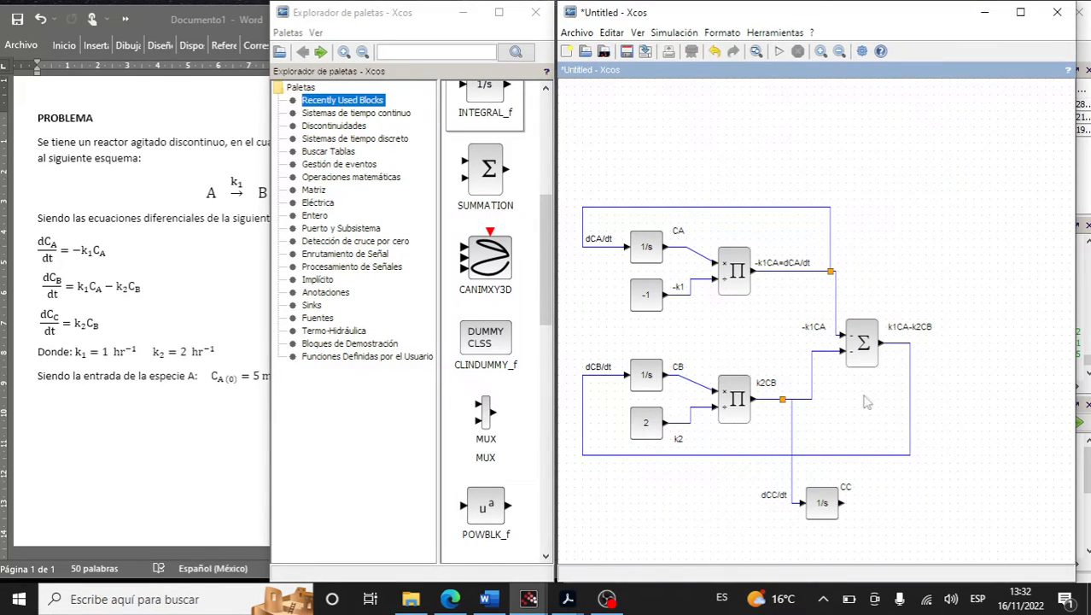
Add a MUX block to the right of the CA loop and stretch it taller
drag(485, 415, 973, 248)
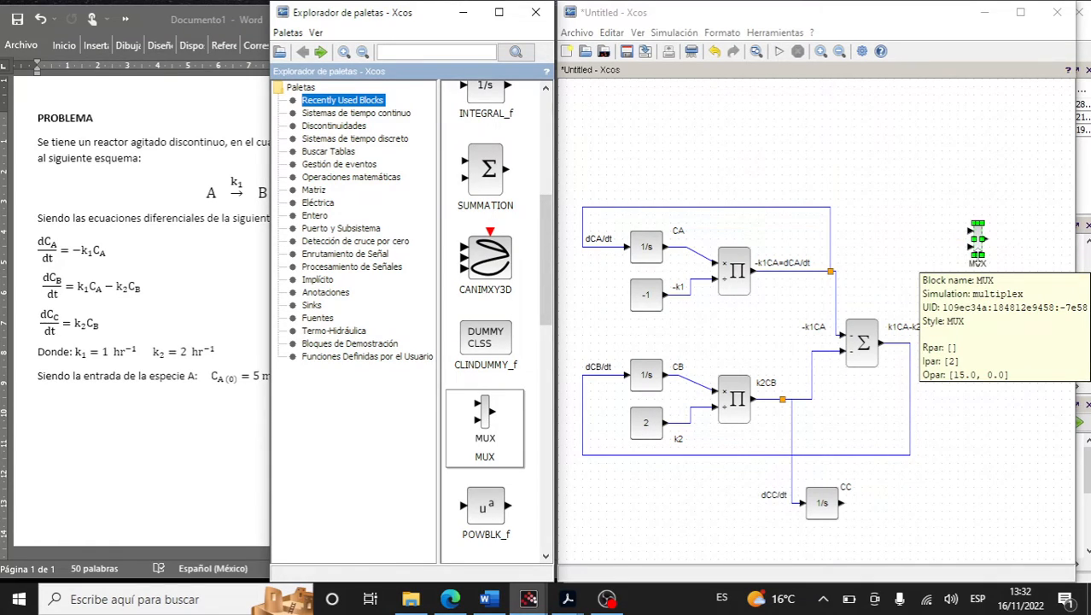
drag(983, 256, 983, 291)
click(990, 371)
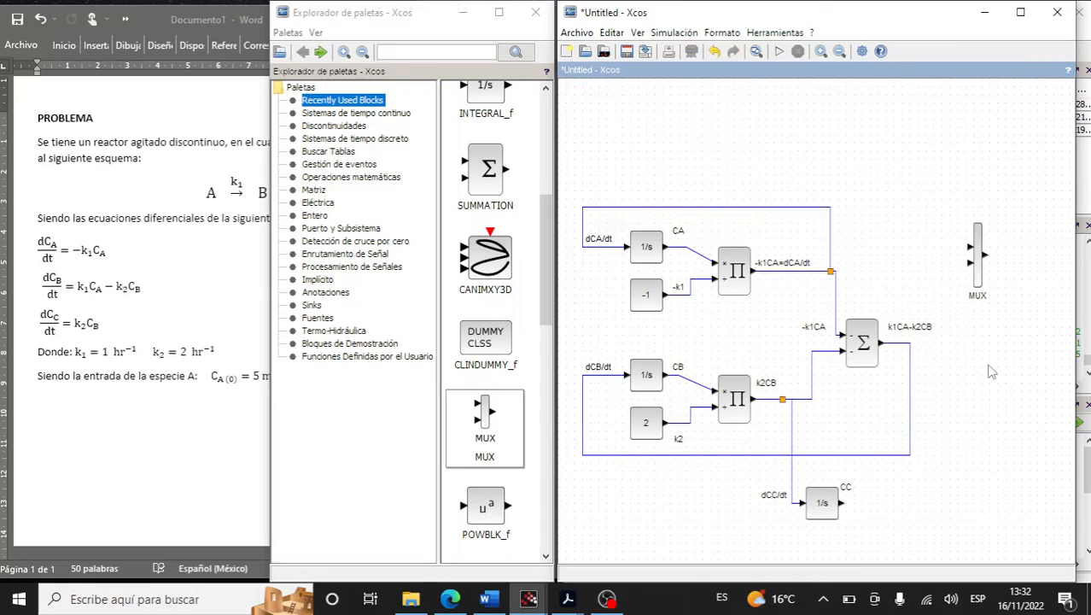
Set the MUX block's number of input ports to 3
click(981, 285)
double_click(982, 286)
drag(886, 283, 814, 212)
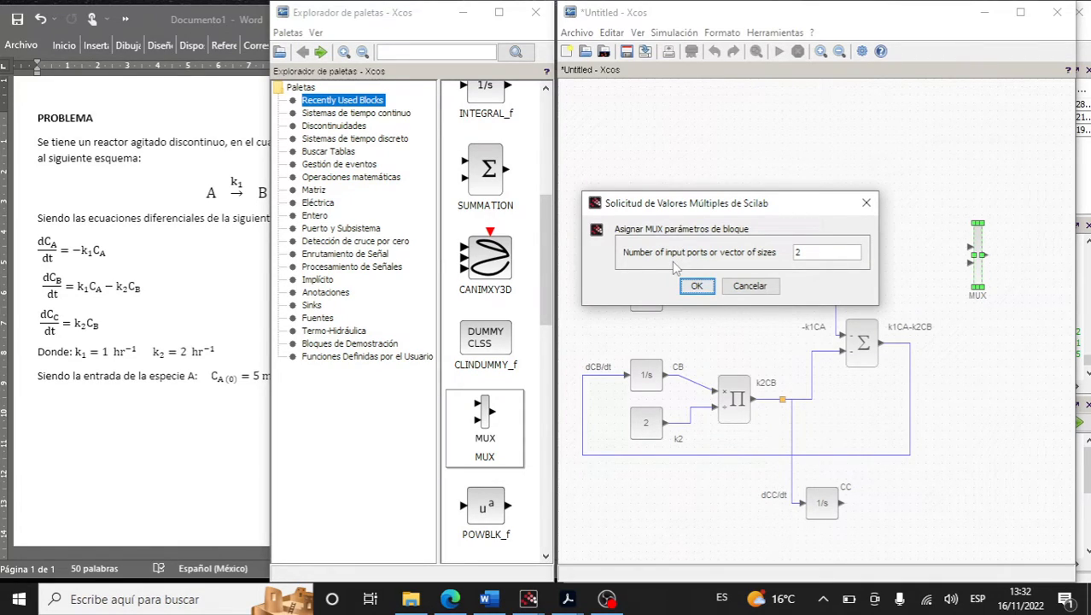
click(811, 254)
text(3)
click(699, 288)
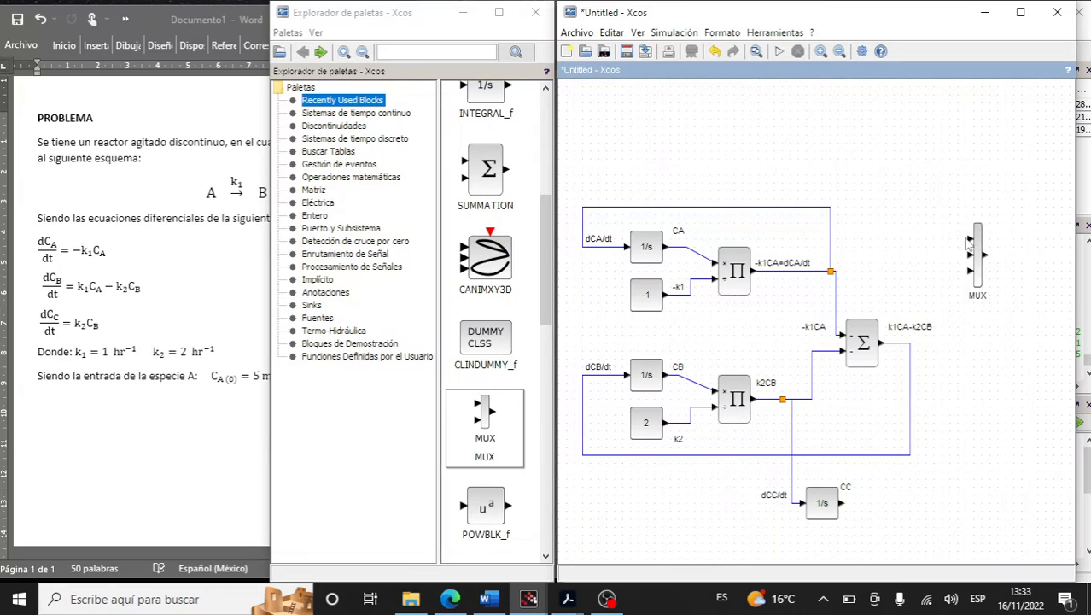
Link the MUX's first input to the CA signal, routing the link above the dCA/dt feedback loop
drag(969, 241, 888, 247)
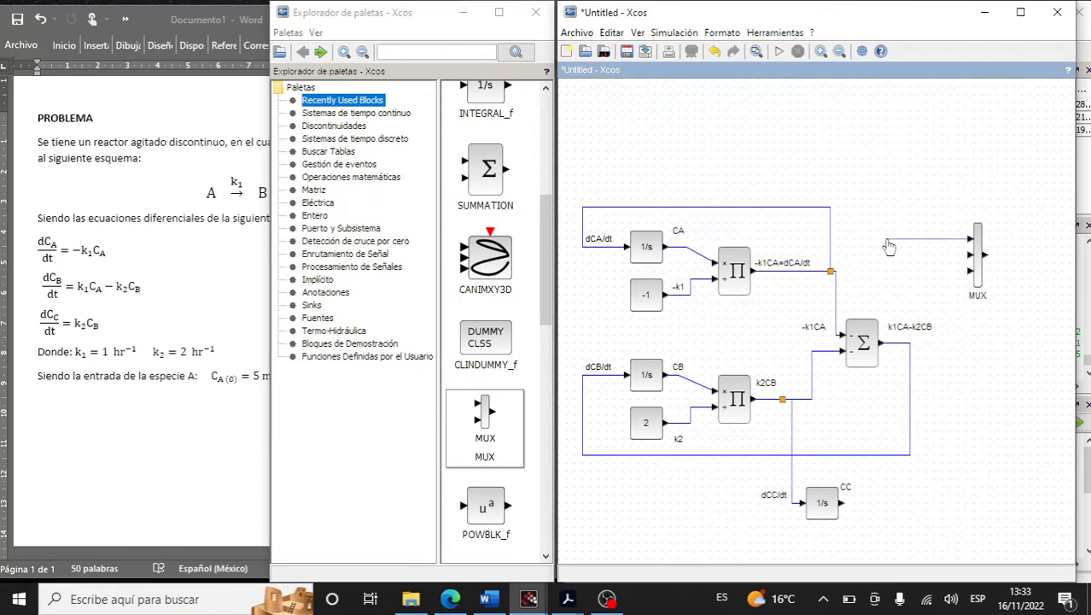
click(886, 160)
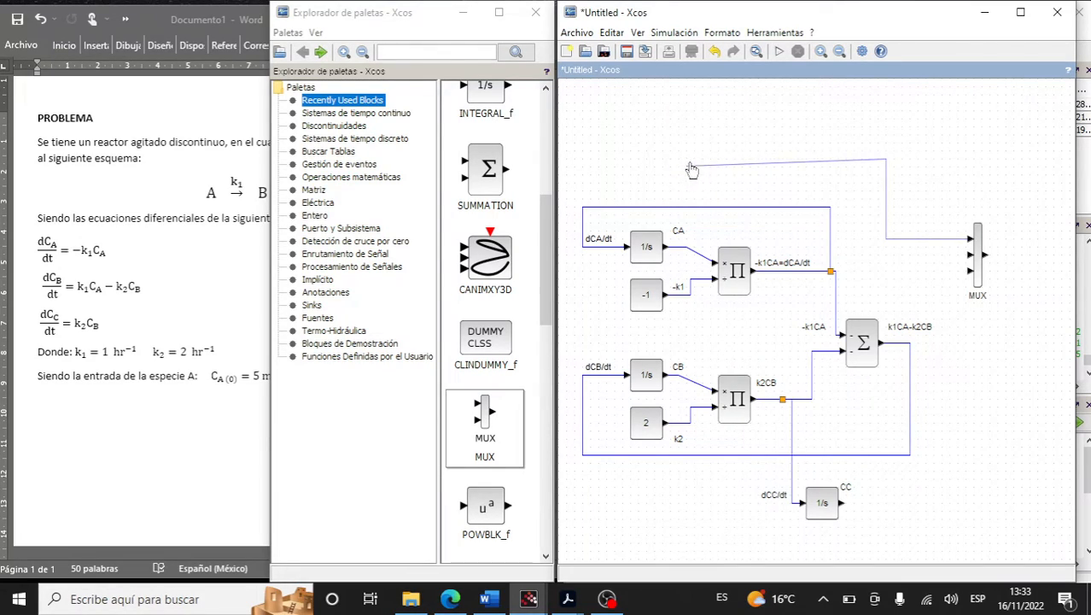
click(686, 161)
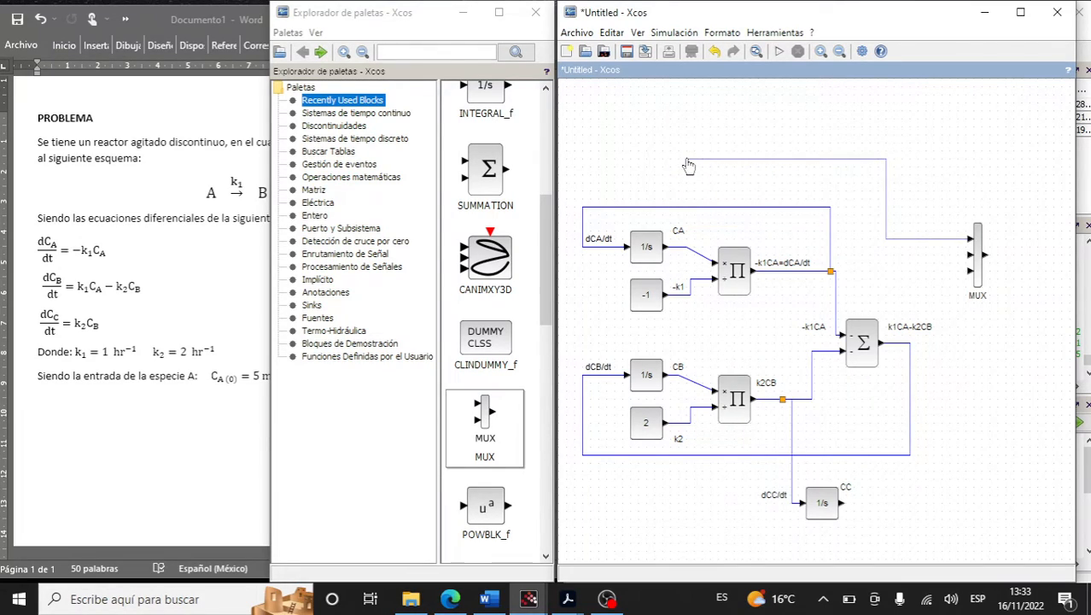
click(686, 249)
click(896, 264)
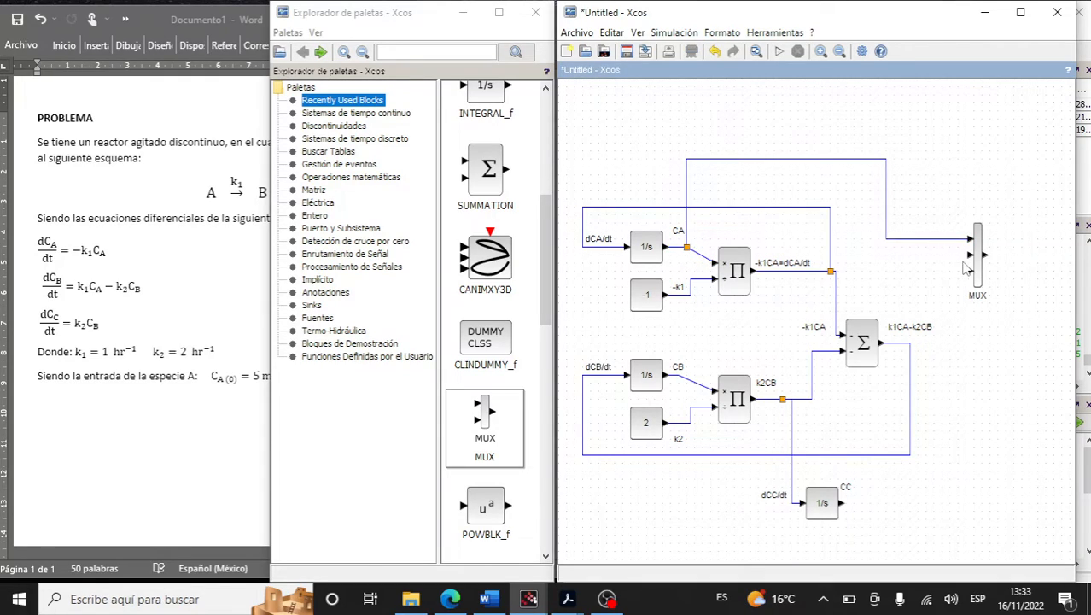
Link the MUX's second input to the CB signal and its third input to the CC integrator's output
drag(970, 254, 888, 261)
click(889, 318)
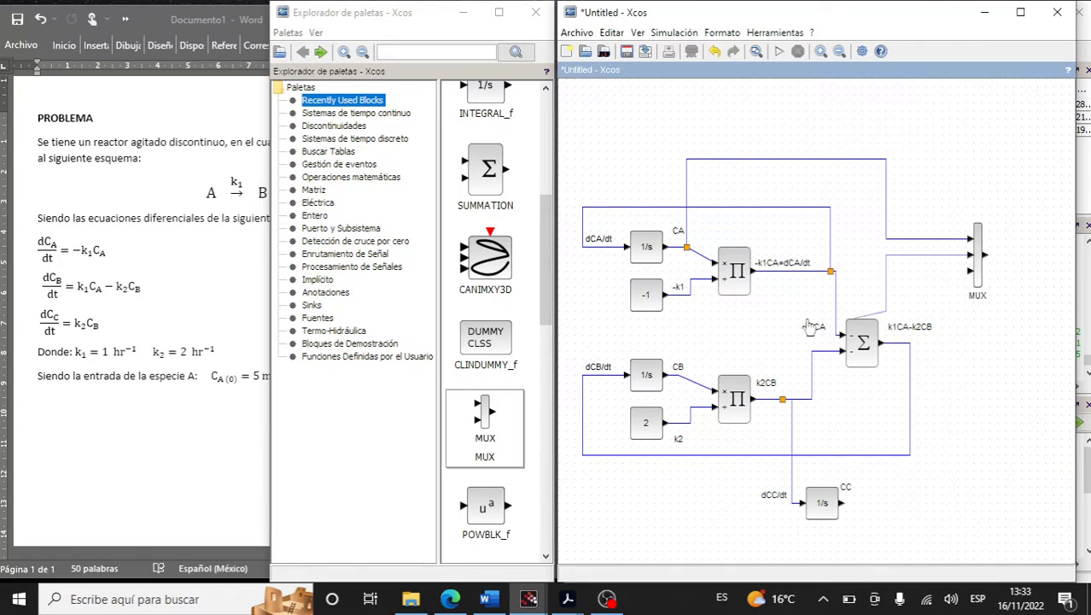
click(678, 313)
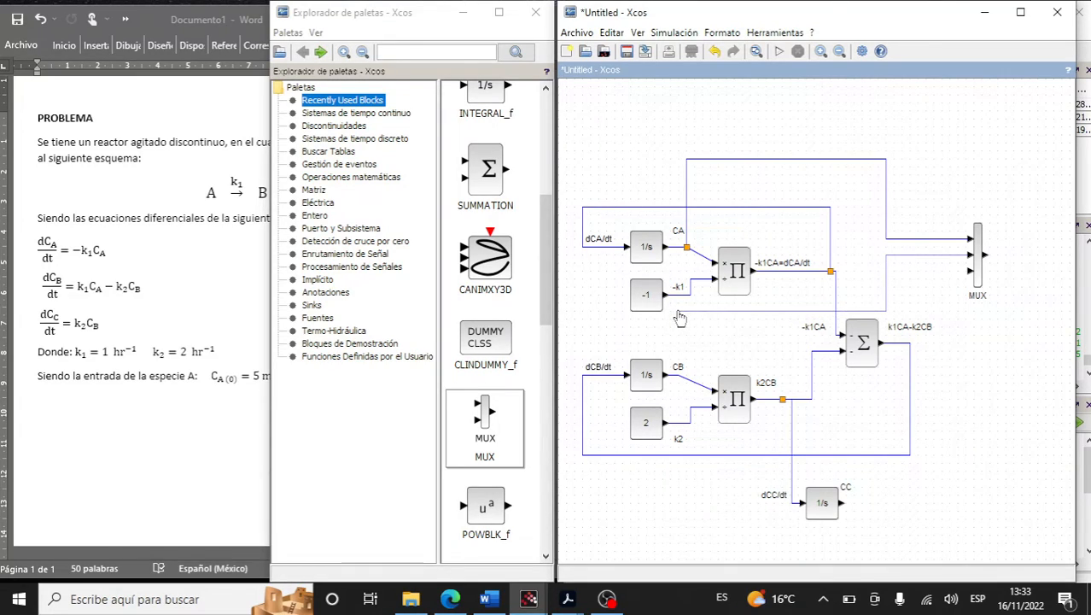
click(678, 376)
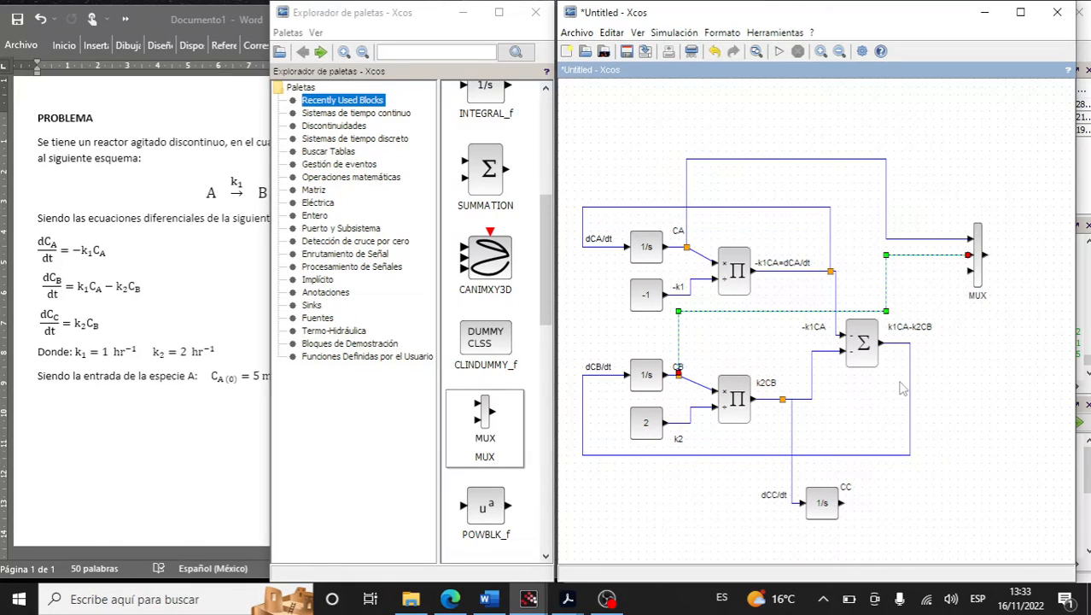
drag(970, 272, 842, 504)
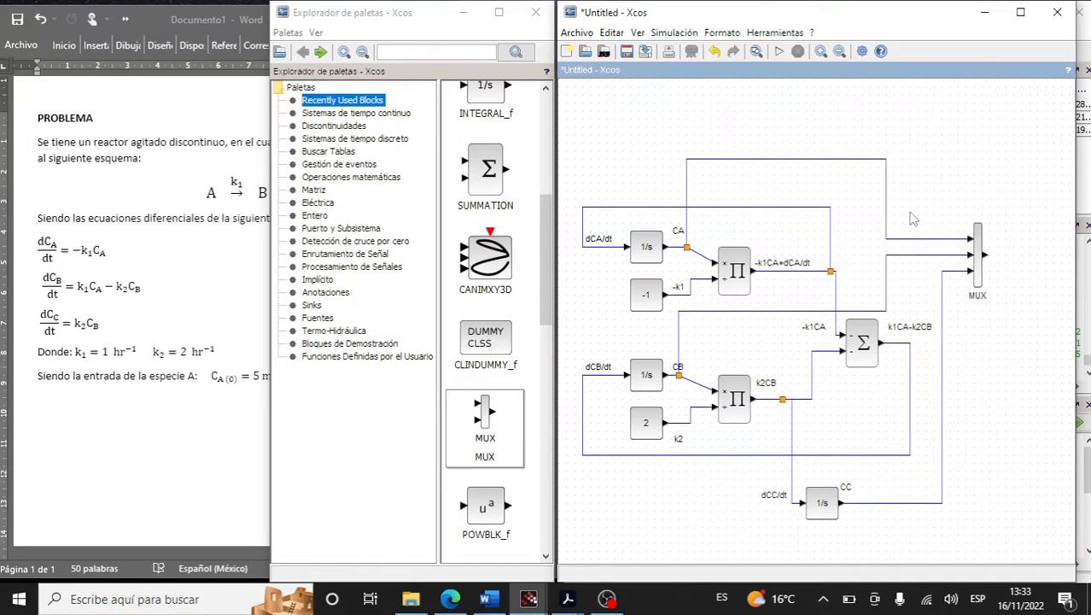
Place copies of the CA label at the MUX's first and second inputs and rename the second copy CB
click(673, 231)
drag(674, 231, 949, 239)
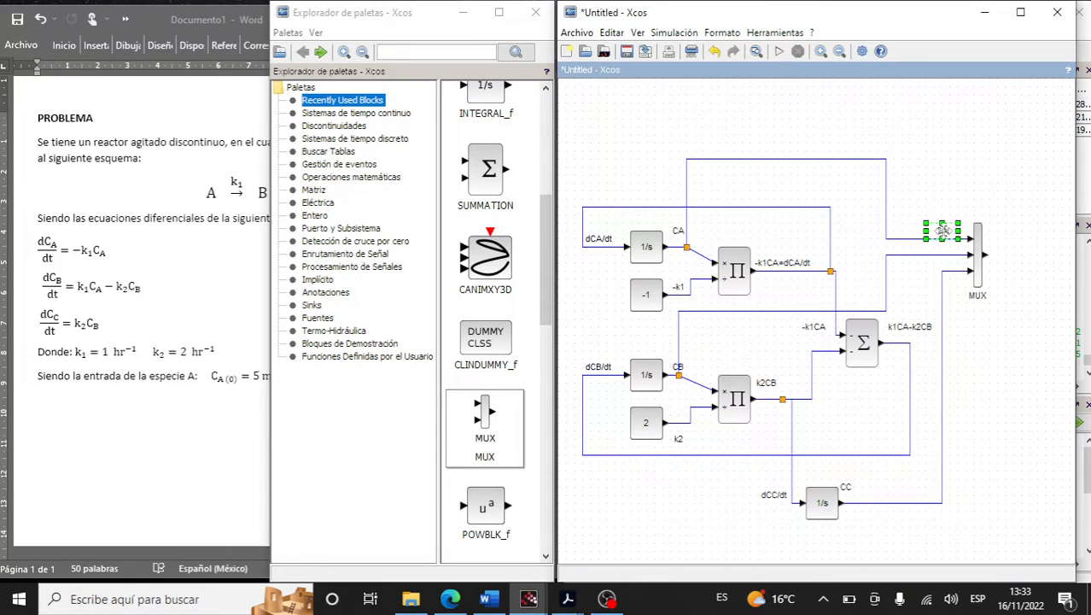
key(Down)
key(Down)
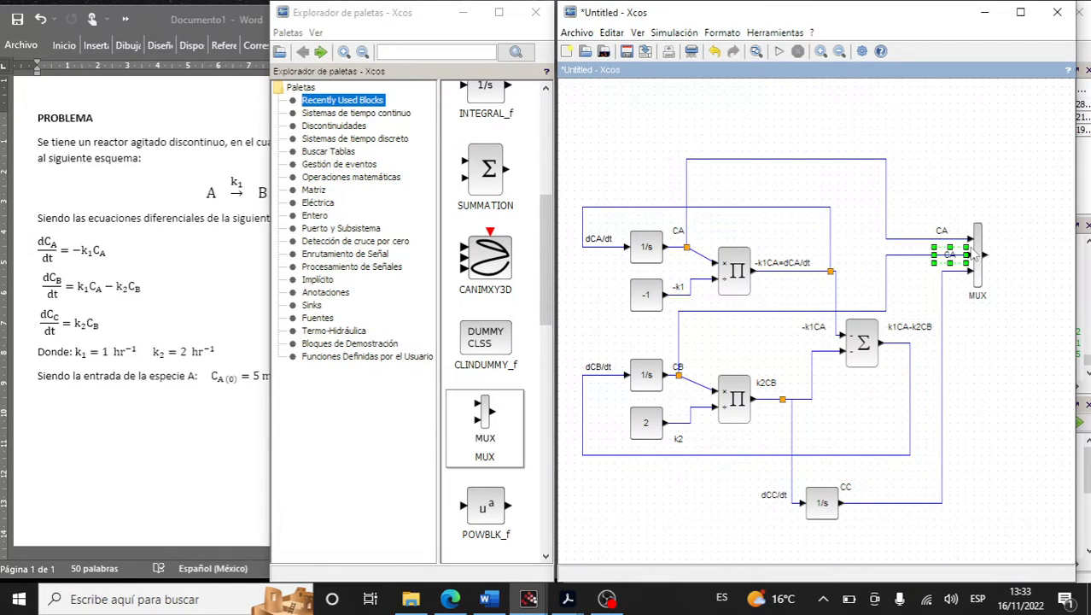
key(Up)
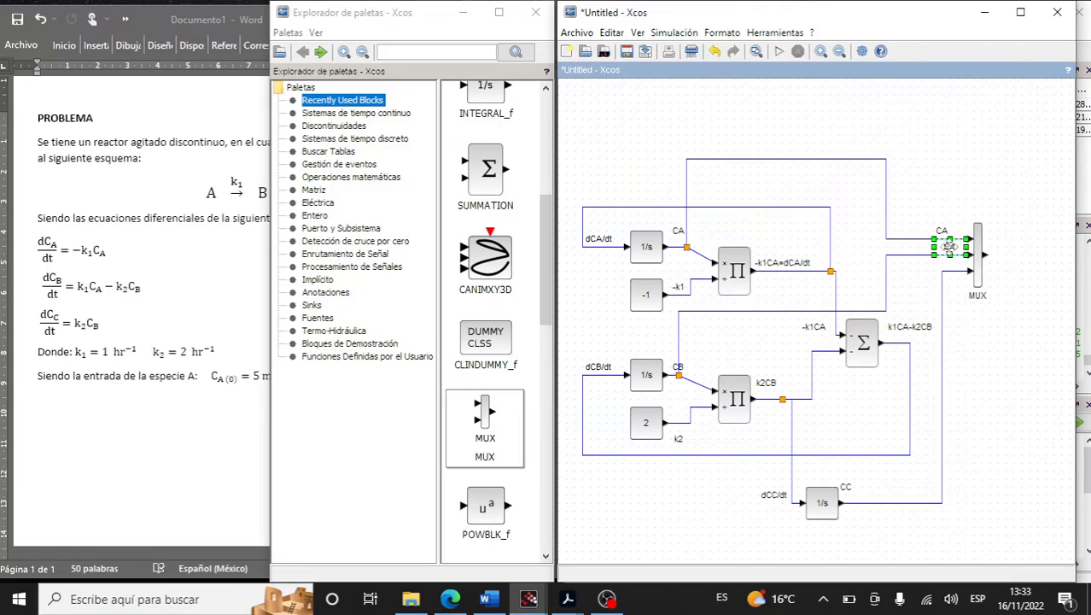
double_click(950, 249)
click(981, 362)
Paste another label copy below the MUX's third input link and rename it CC
key(ctrl+v)
key(Down)
key(Down)
key(Down)
key(Down)
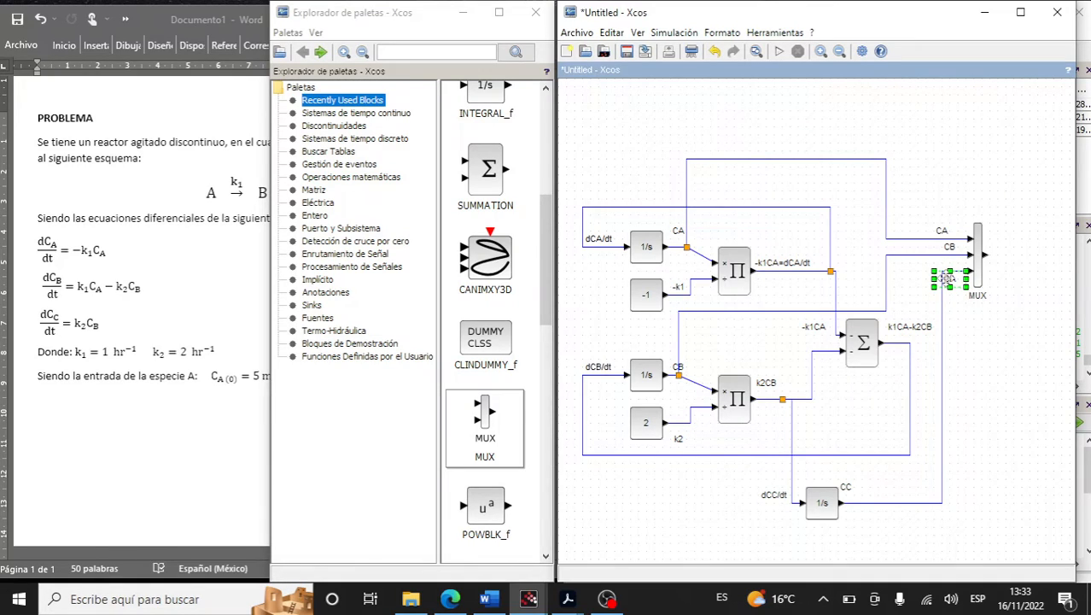
double_click(943, 279)
text(CC)
click(1000, 366)
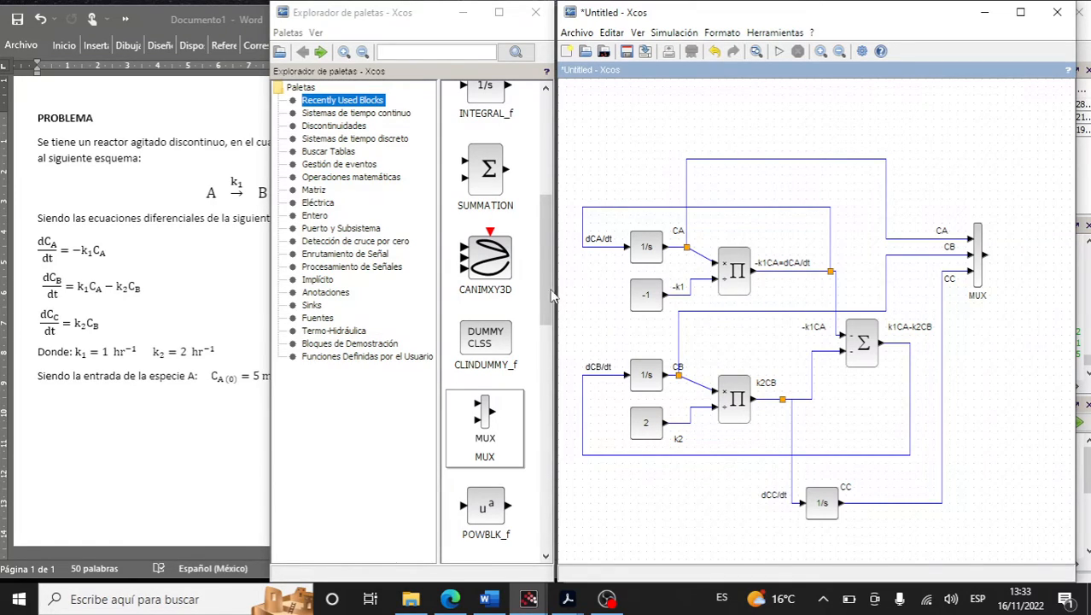
Add a CSCOPE block beside the MUX with a CLOCK_c above it, and link the clock and MUX output to the scope
drag(550, 294, 1034, 256)
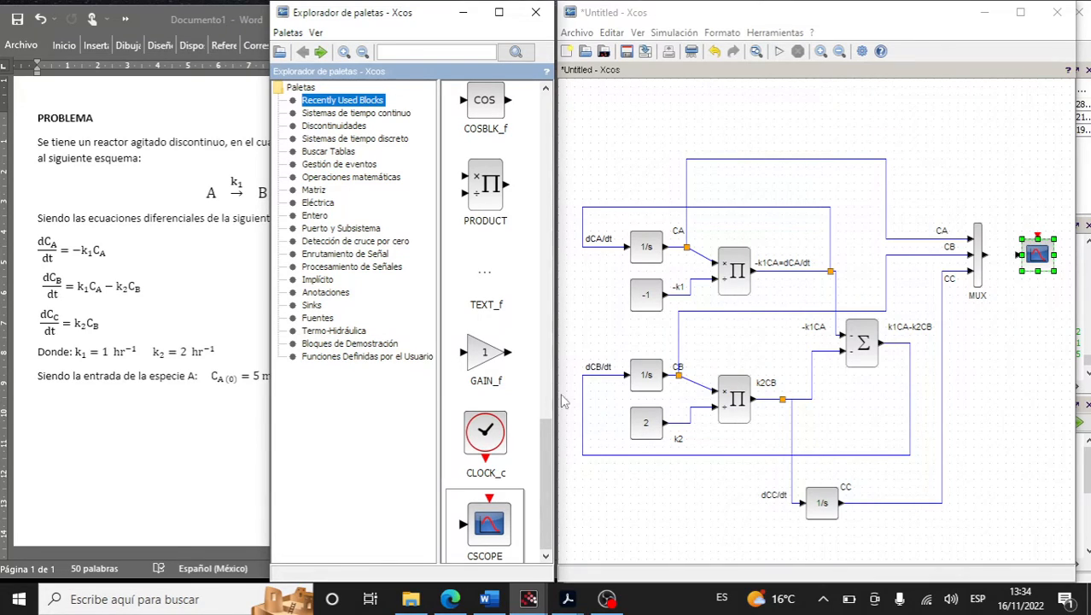
mouse_move(484, 431)
mouse_down()
mouse_move(1059, 141)
mouse_move(1036, 167)
mouse_move(1039, 252)
mouse_move(992, 254)
mouse_move(1020, 256)
mouse_up()
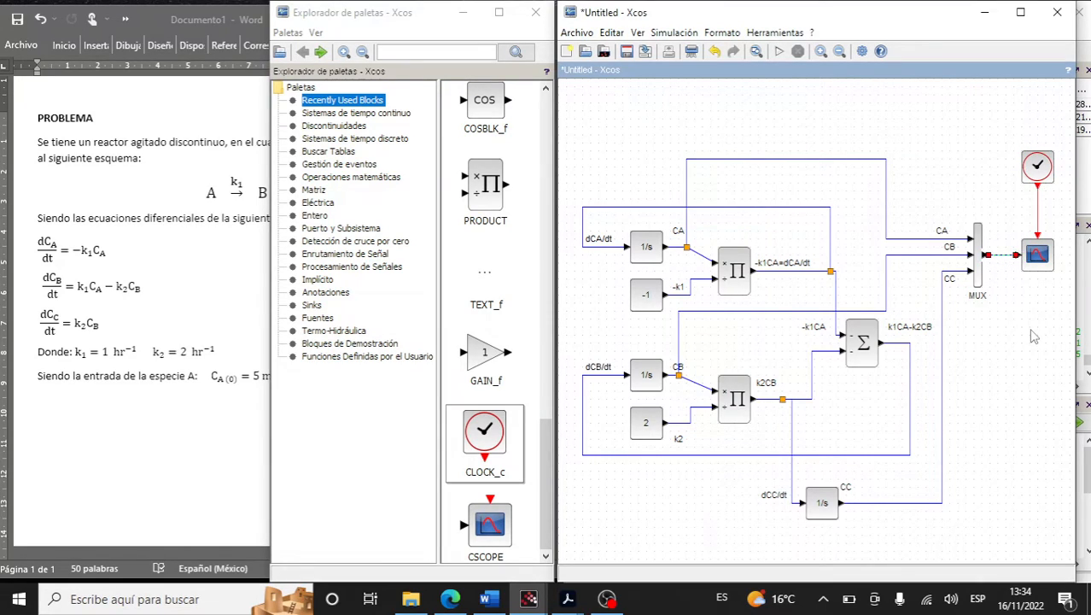
Set the CSCOPE parameters to Ymin 0, Ymax 6 and refresh period 10
click(1039, 260)
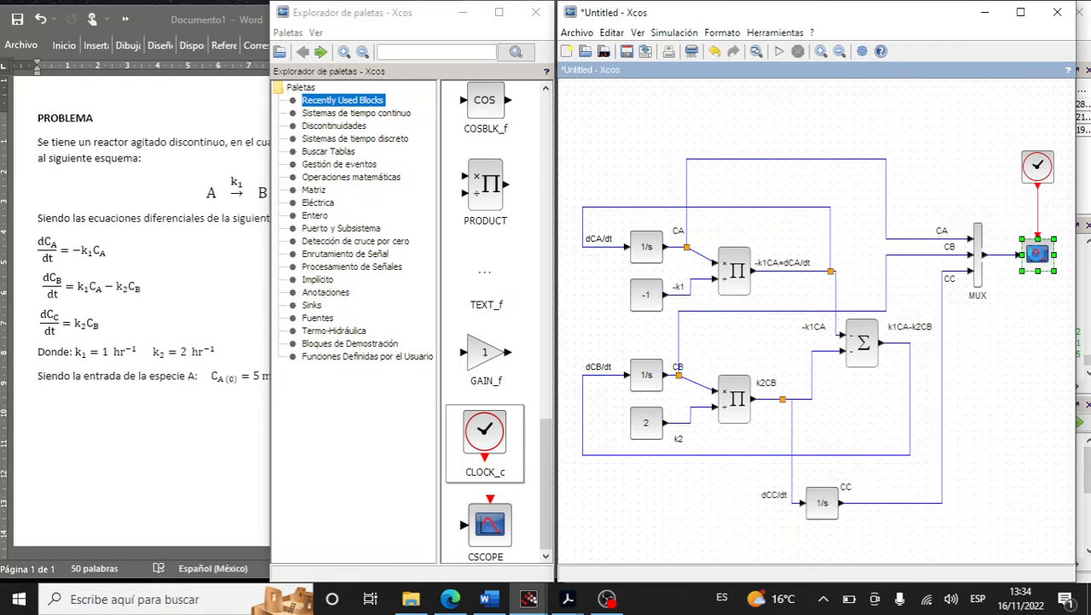
double_click(1038, 256)
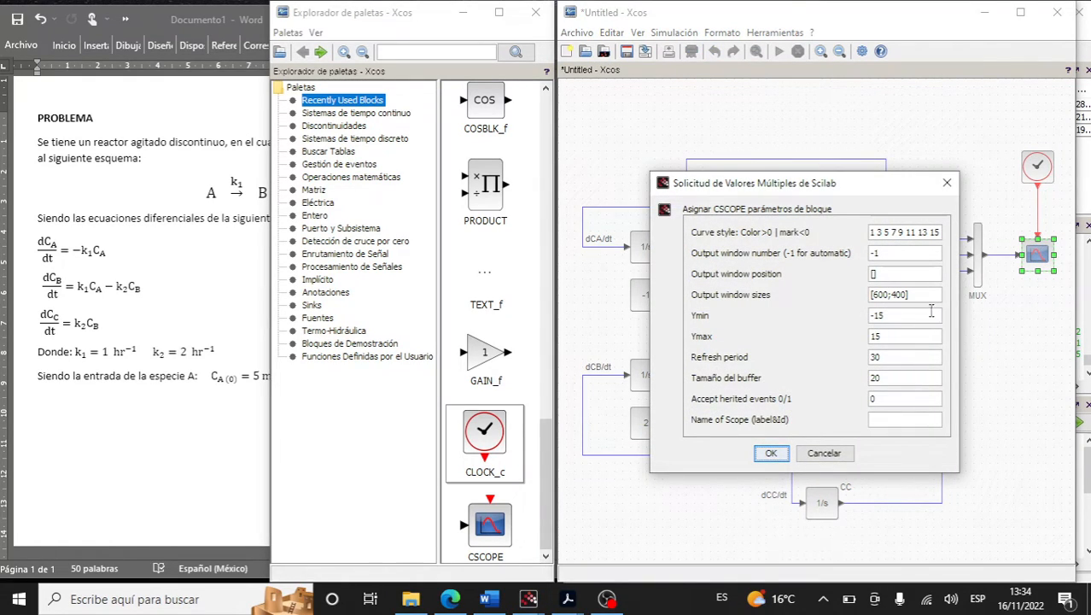
click(894, 315)
drag(881, 315, 700, 325)
text(6)
drag(883, 335, 858, 335)
double_click(895, 355)
click(772, 453)
click(804, 351)
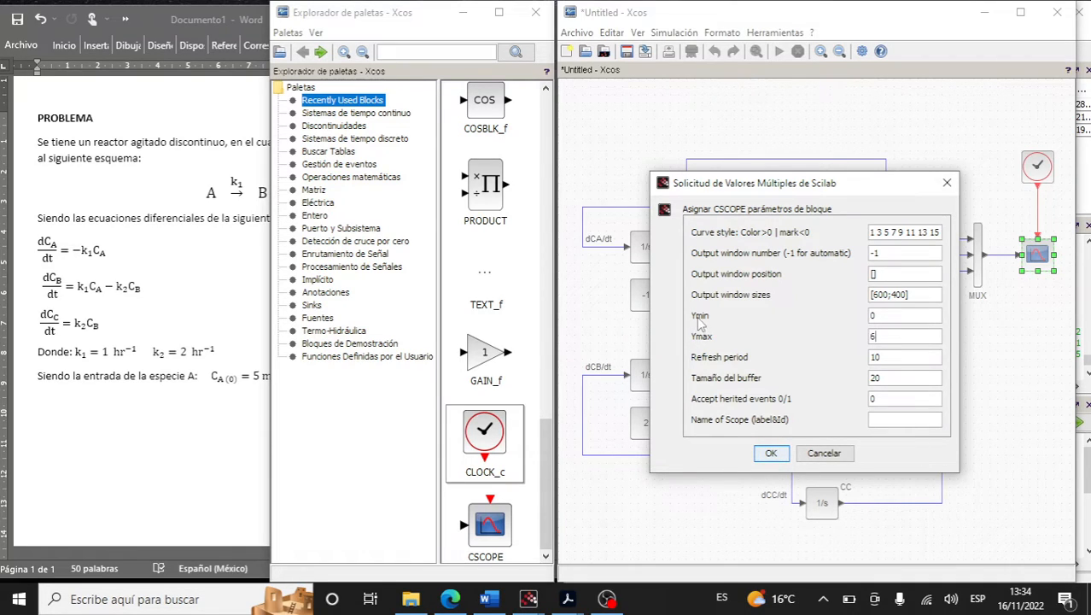
click(771, 452)
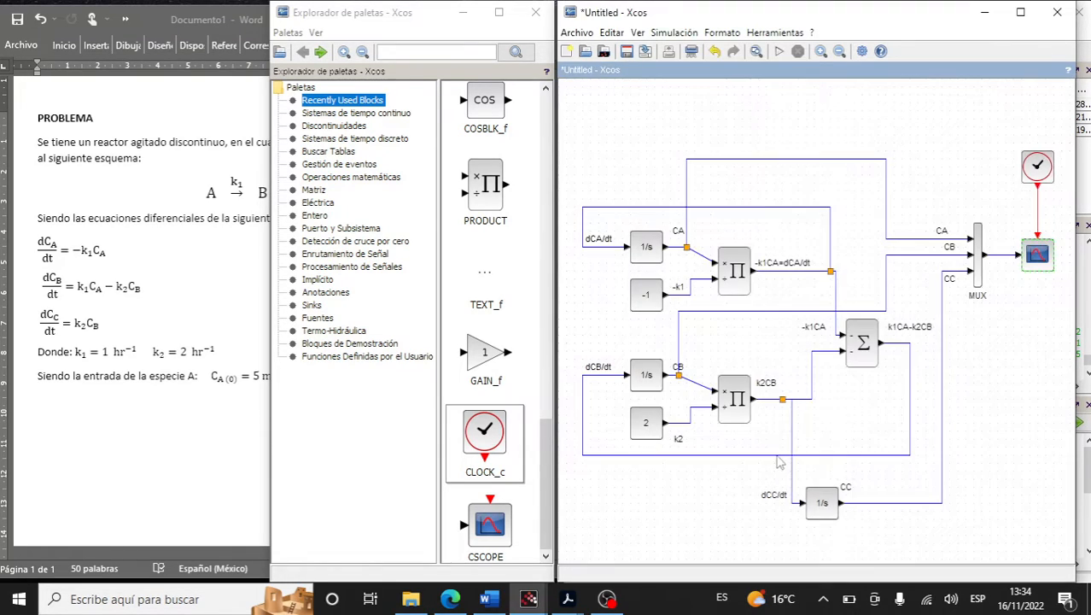
Set the CLOCK_c block's initialisation time to 0
double_click(1038, 171)
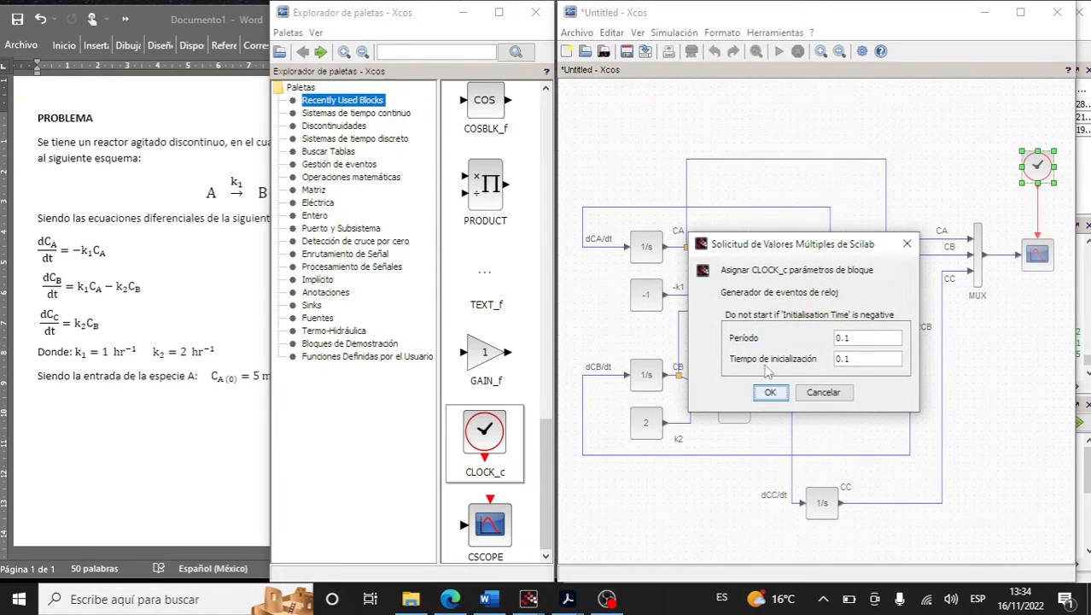
drag(854, 358, 777, 362)
text(0)
click(769, 392)
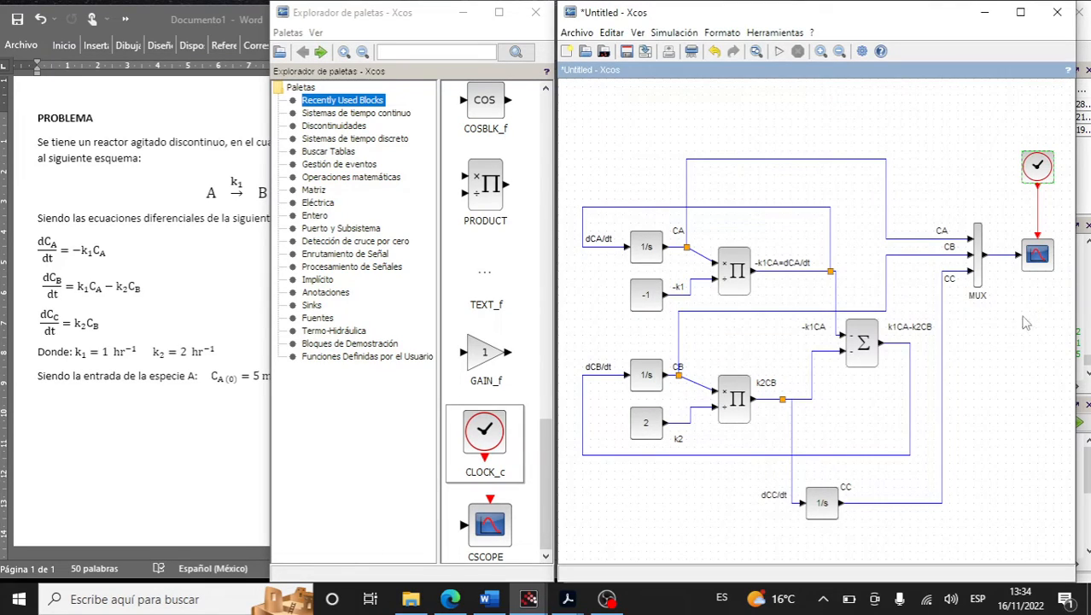
Check the initial state of the CC integrator and accept it as 0
click(819, 513)
double_click(819, 515)
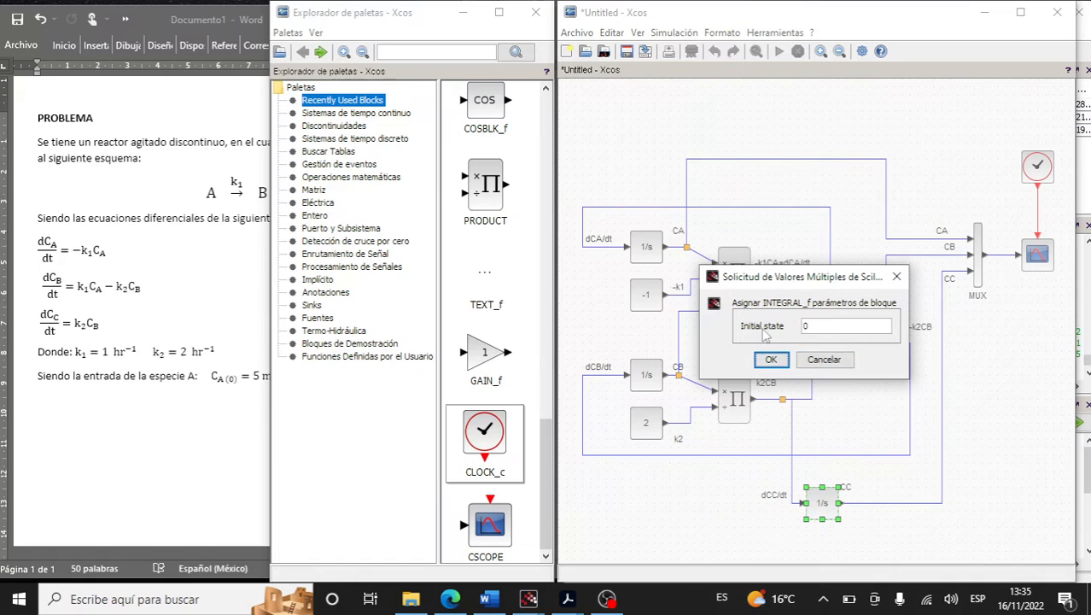
click(814, 326)
click(773, 360)
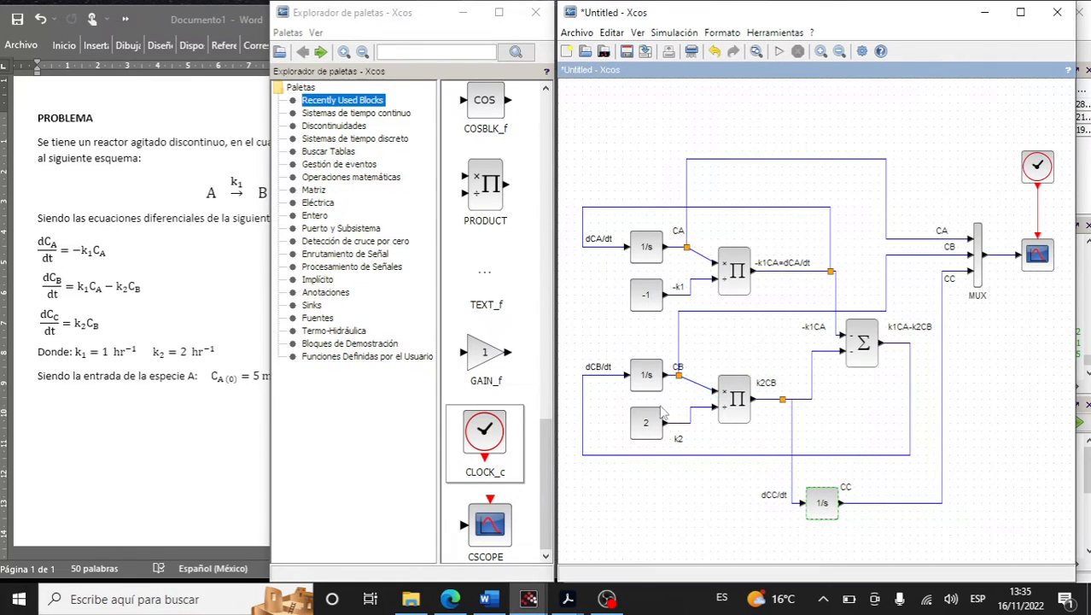
Check the initial states of the CB and CA integrators and accept them as 0 and 5
double_click(651, 380)
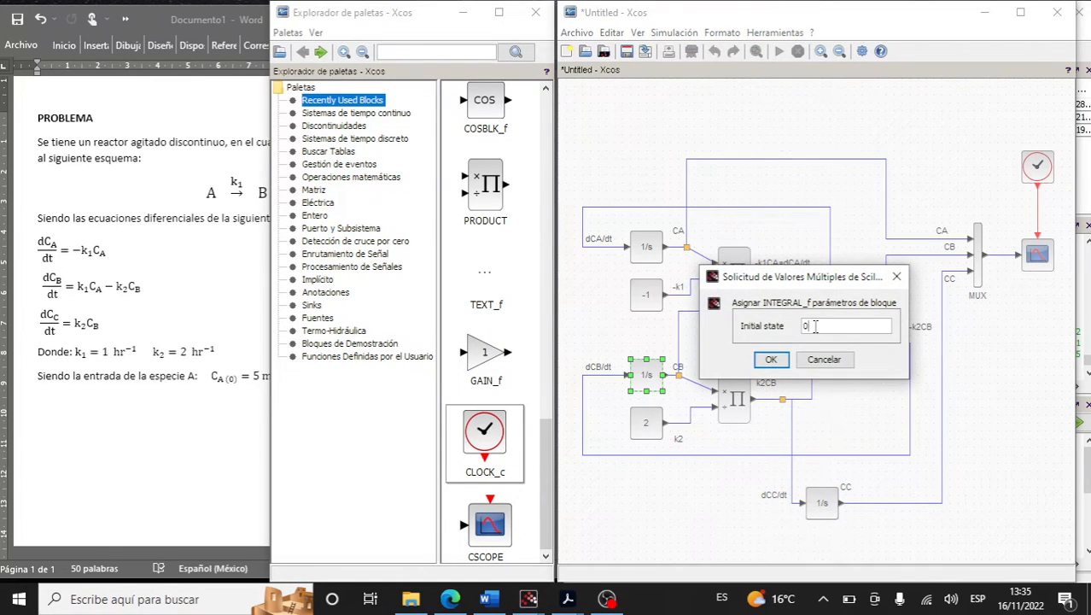
click(770, 359)
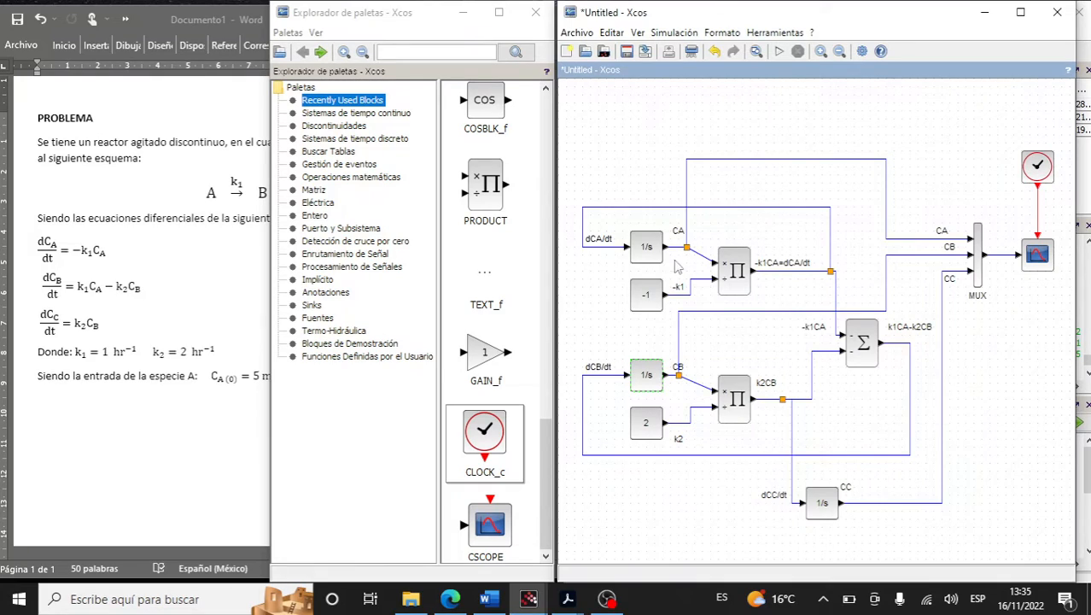
double_click(647, 250)
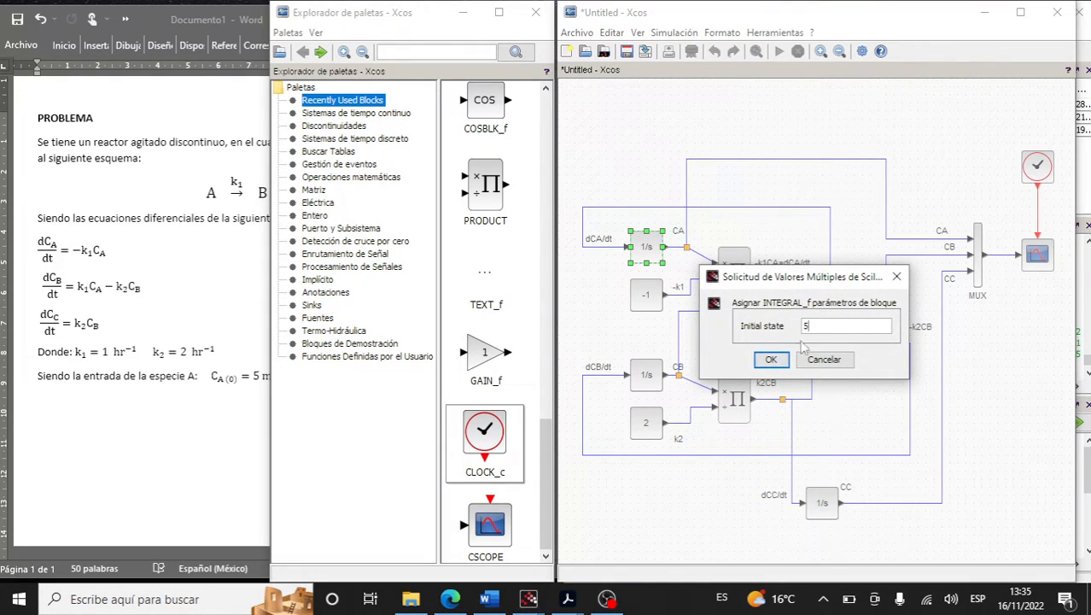
click(769, 359)
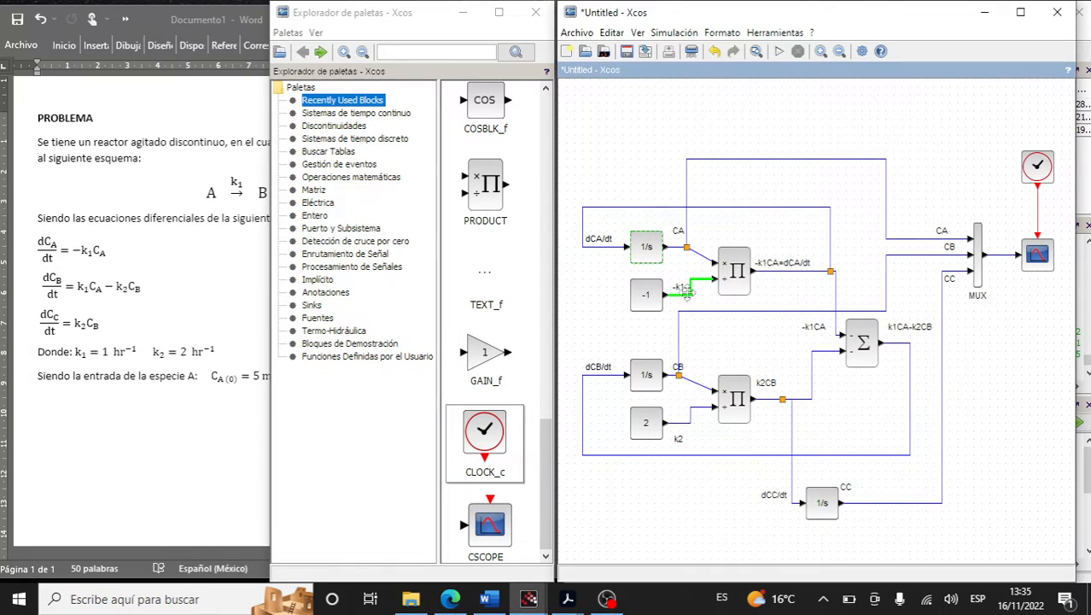
Change the diagonal links from the CA and CB junctions to their product blocks to a right-angled link style
right_click(705, 257)
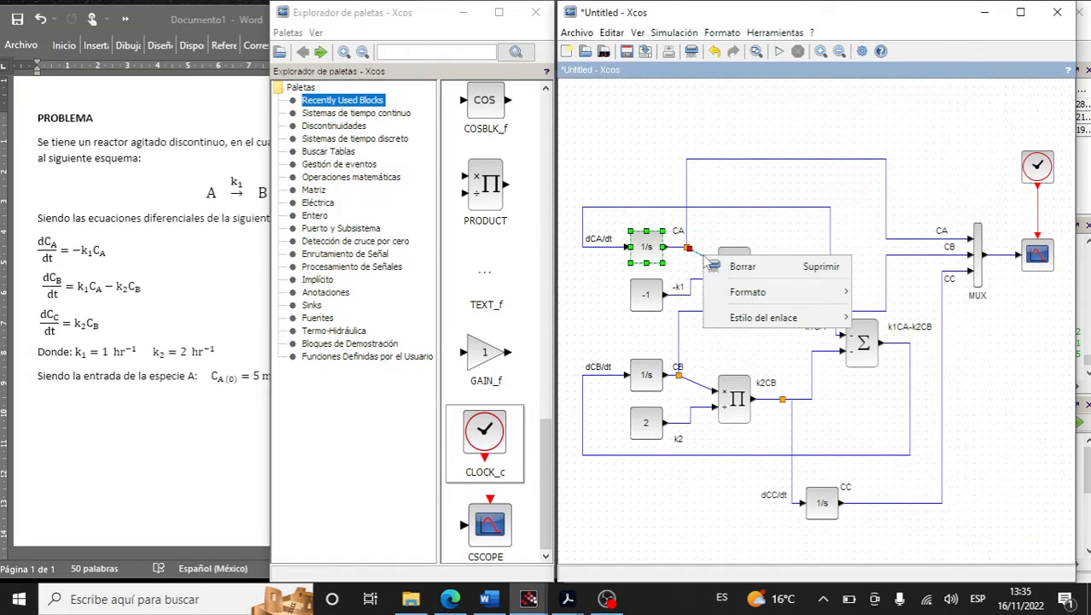
mouse_move(806, 321)
click(891, 335)
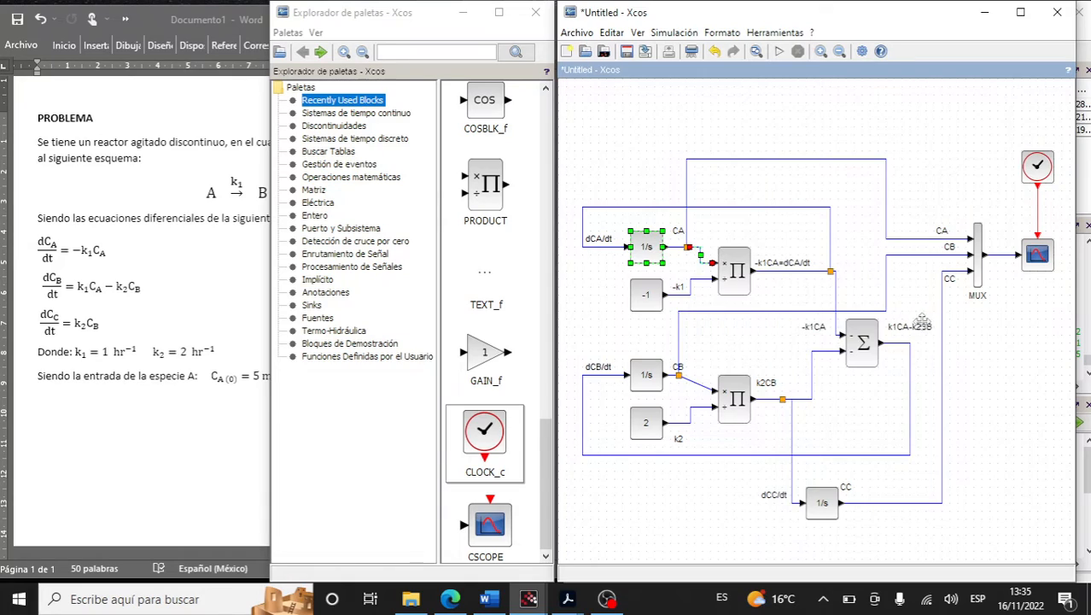
right_click(700, 388)
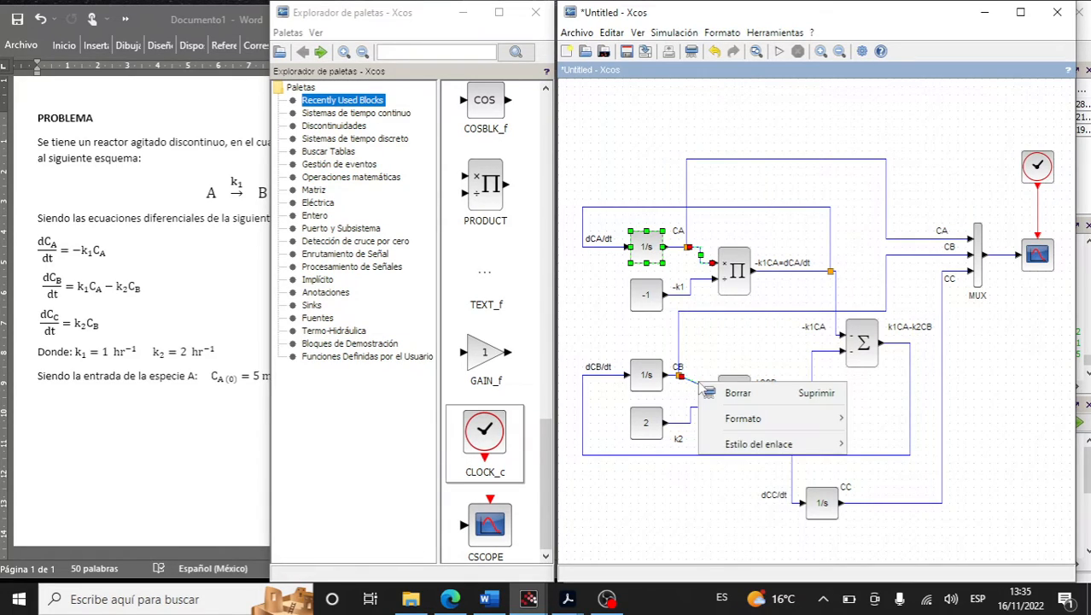
mouse_move(760, 509)
click(936, 510)
click(885, 404)
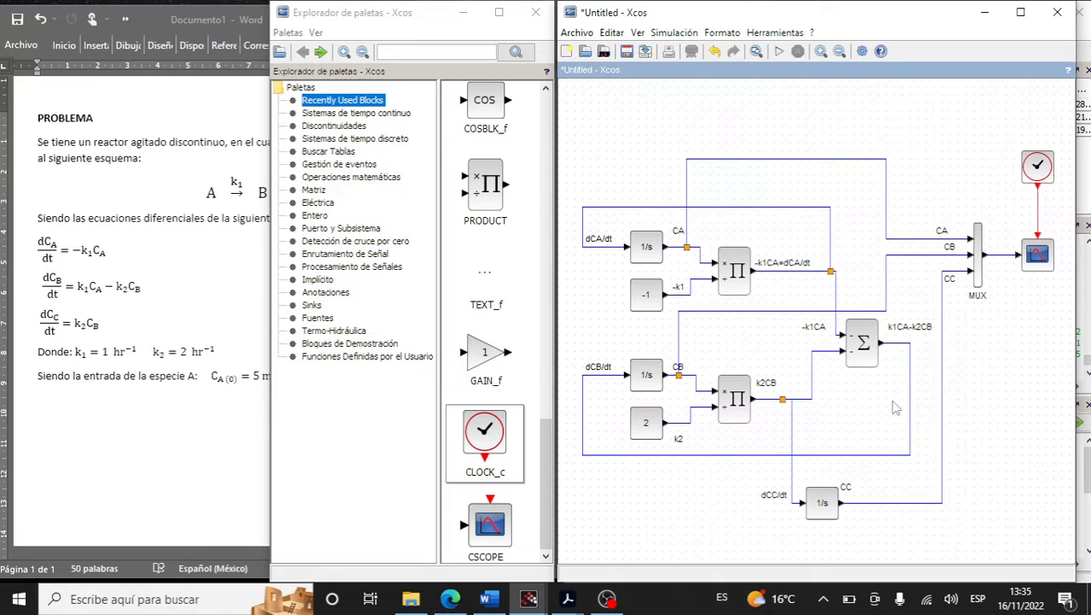
Set the final integration time to 10 and run the simulation
click(663, 36)
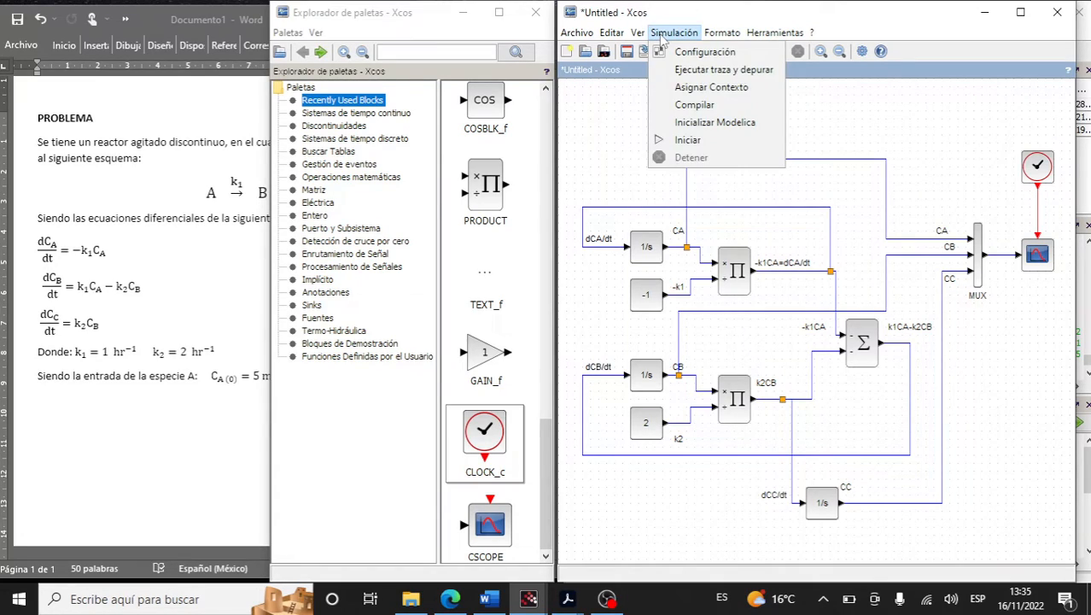
click(758, 53)
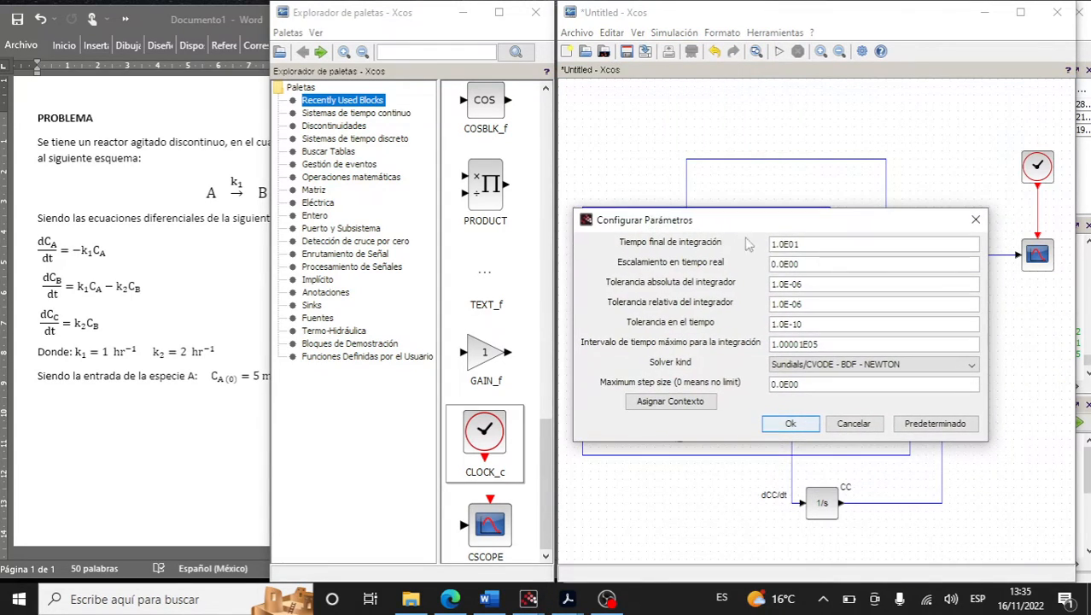
drag(818, 242, 717, 239)
text(10)
click(791, 423)
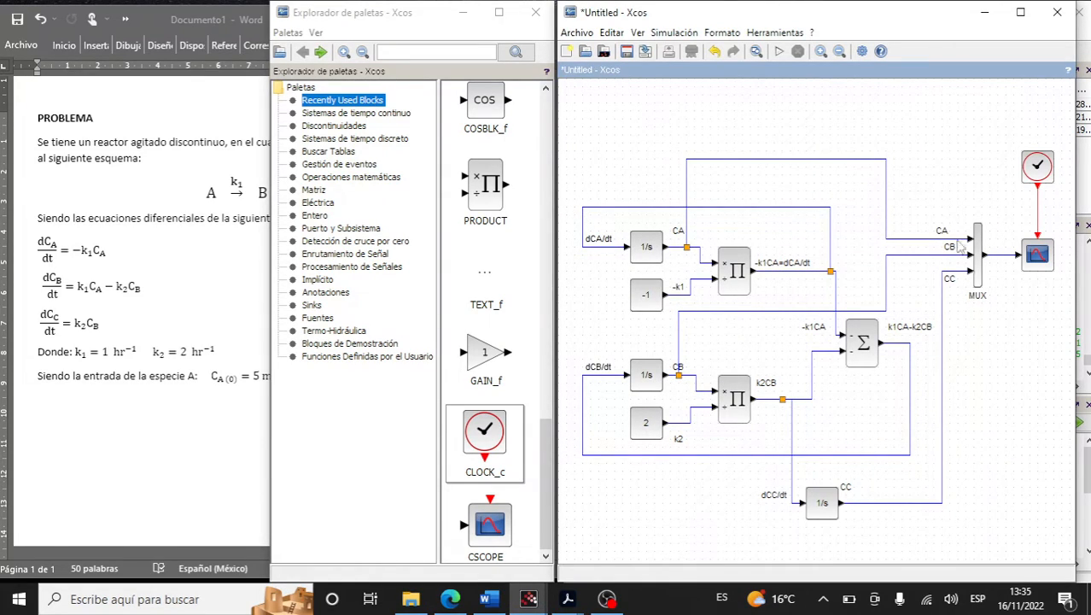
click(778, 53)
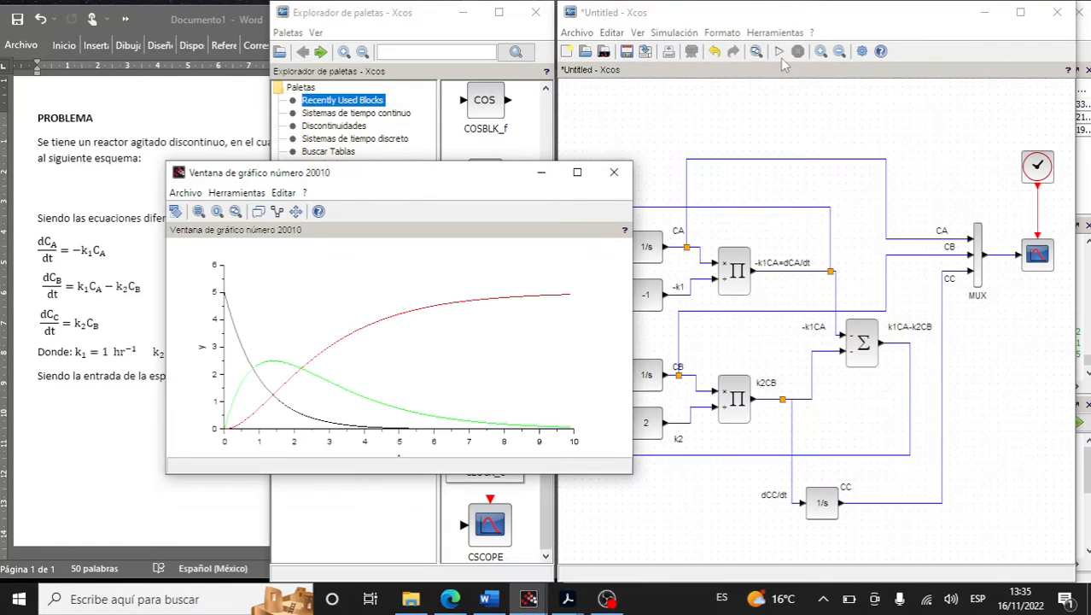
Maximize the plot window and label the X axis "TIEMPO (HORAS)" in the axes properties
click(579, 172)
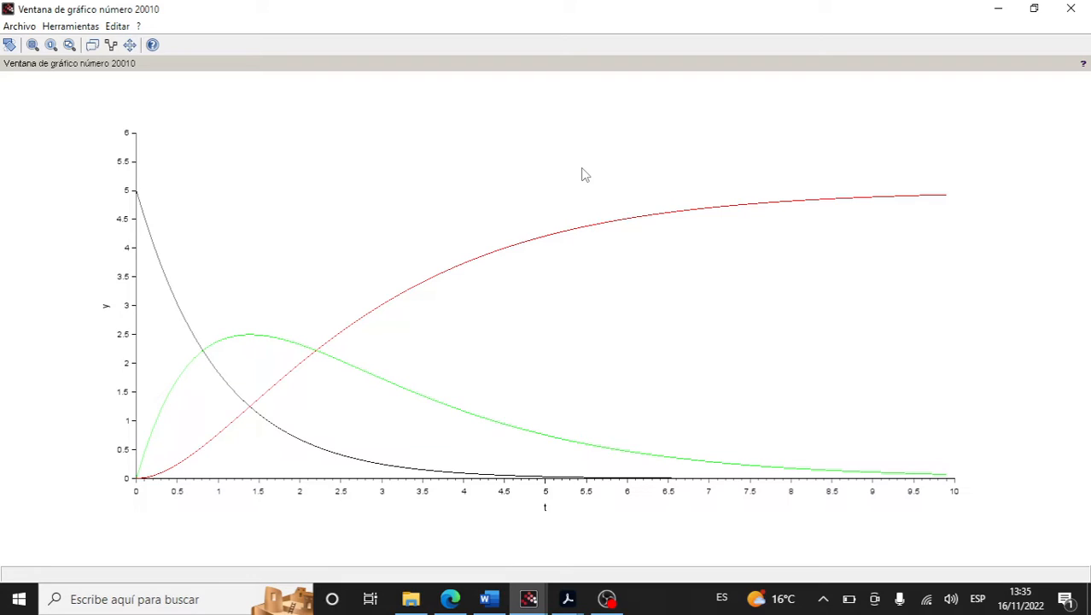
click(118, 29)
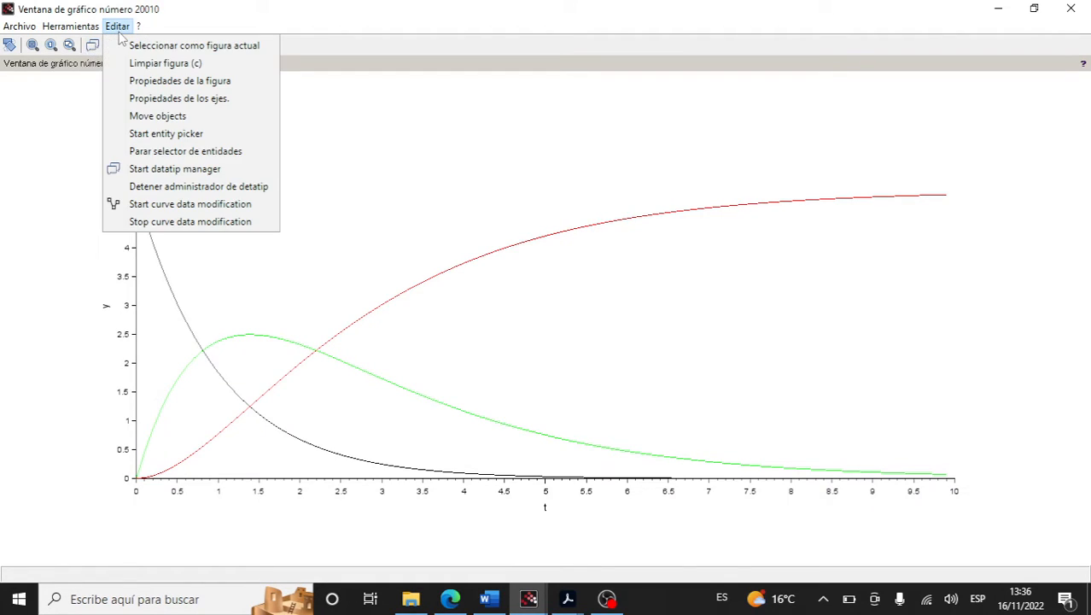
click(177, 99)
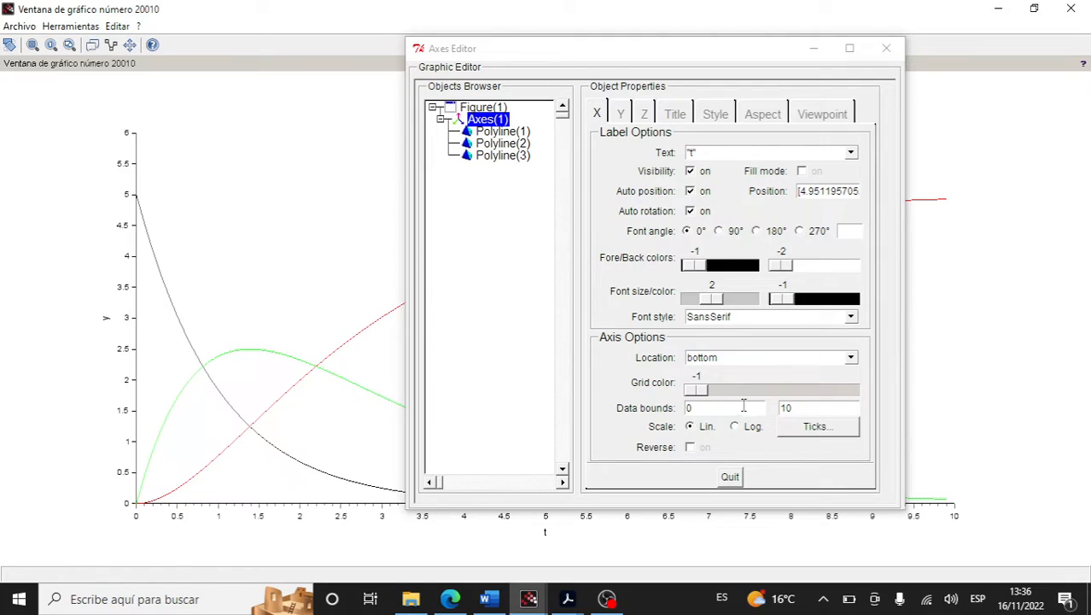
click(693, 153)
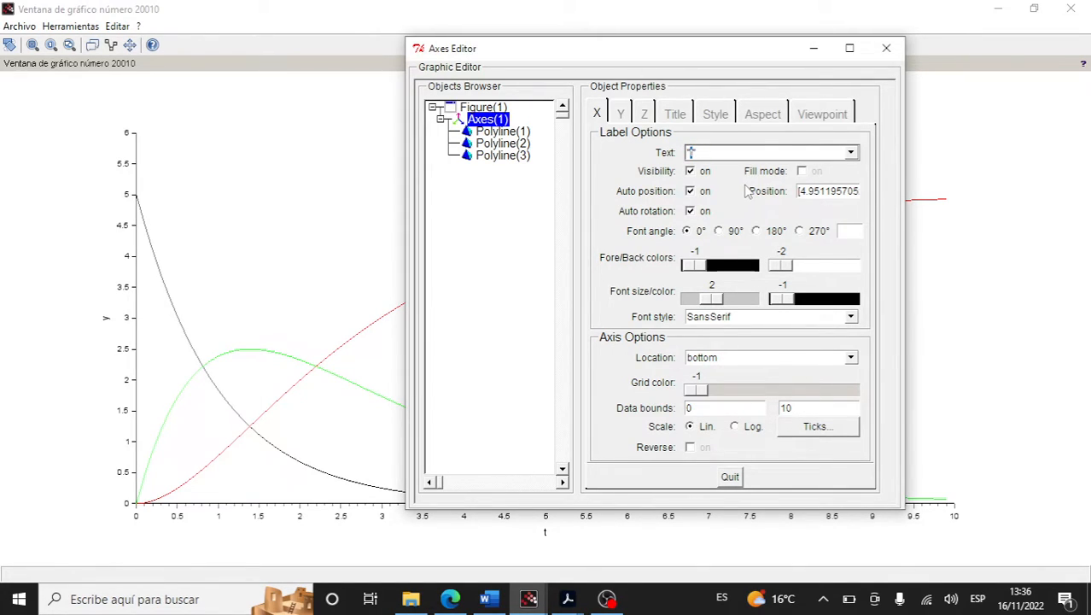
text("TIEMP"O (HORAS)
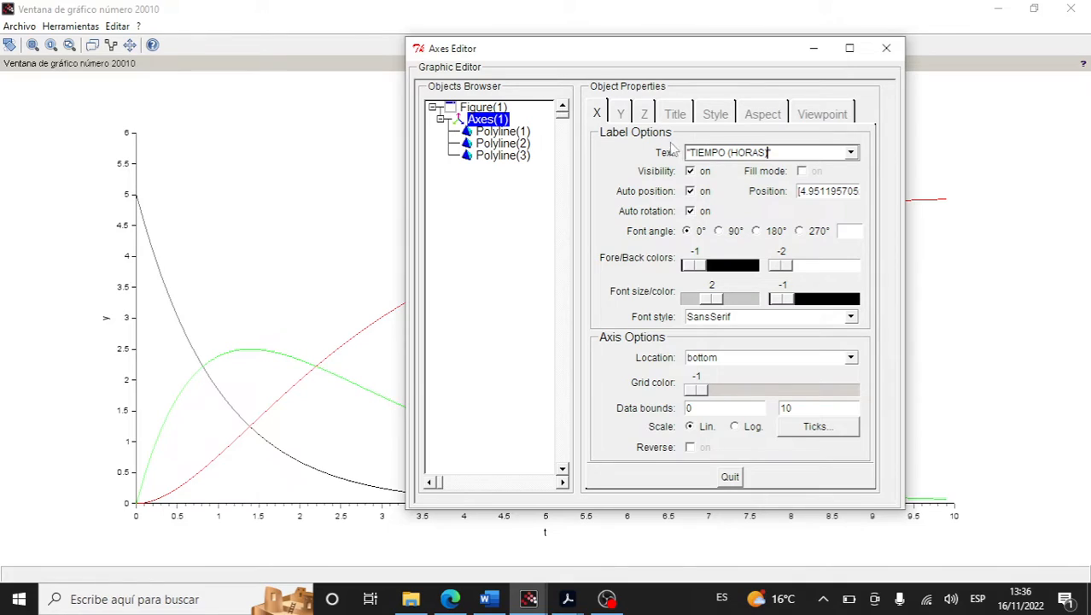
click(623, 114)
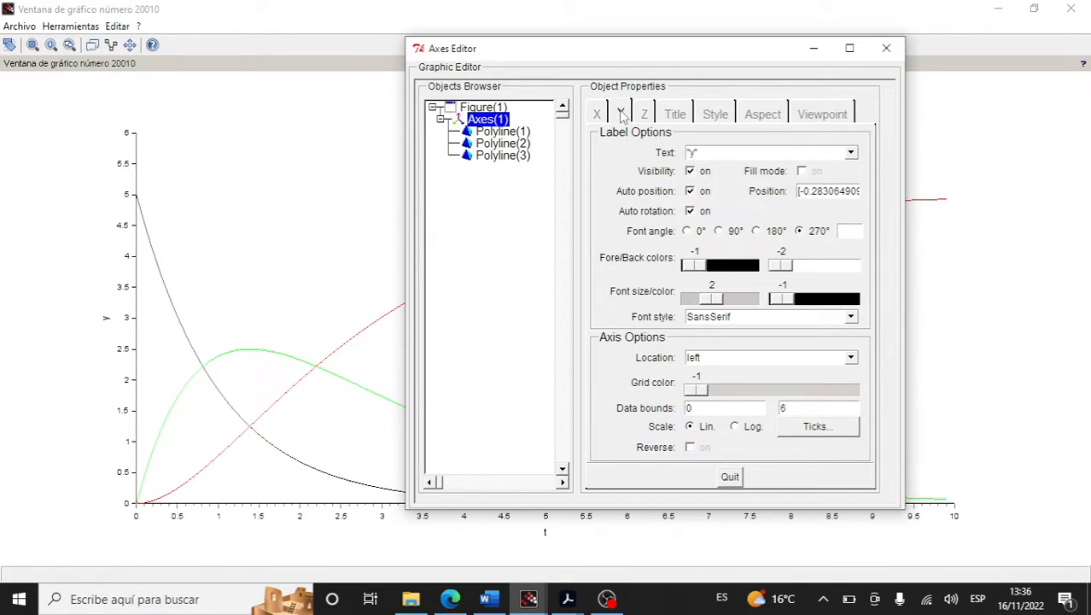
click(597, 115)
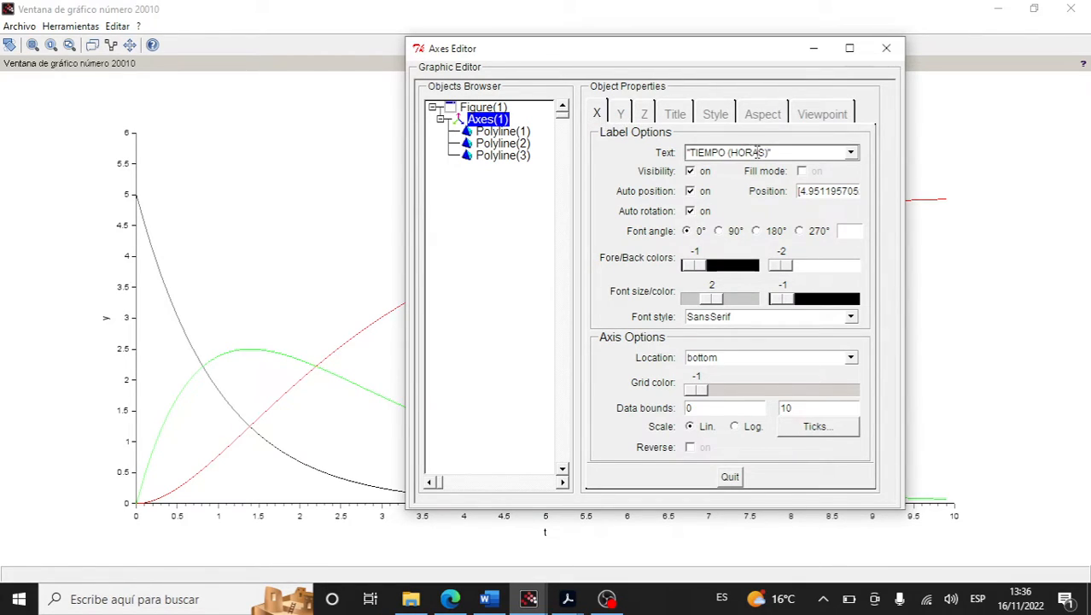
click(748, 409)
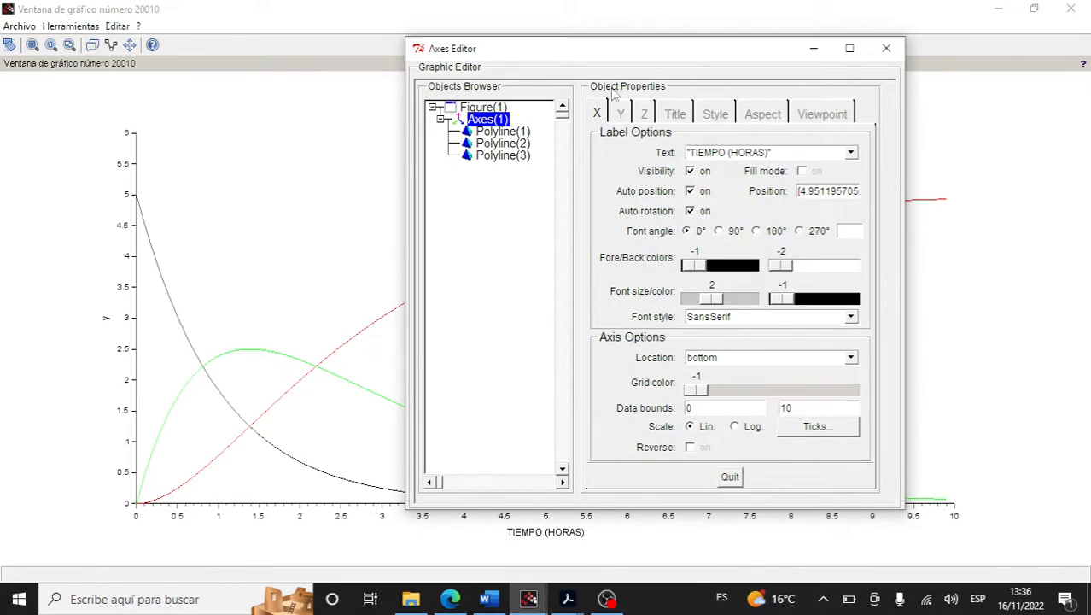
Label the plot's Y axis "CONCENTRACION (mol/L)"
click(620, 115)
double_click(692, 153)
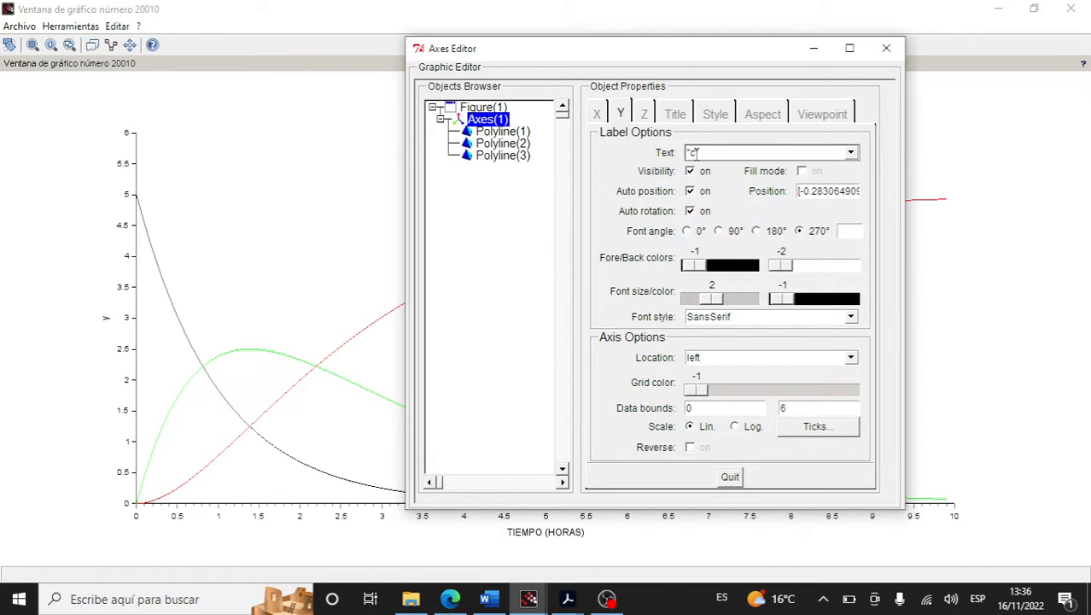
text(CONCENTRACION (mol/L)
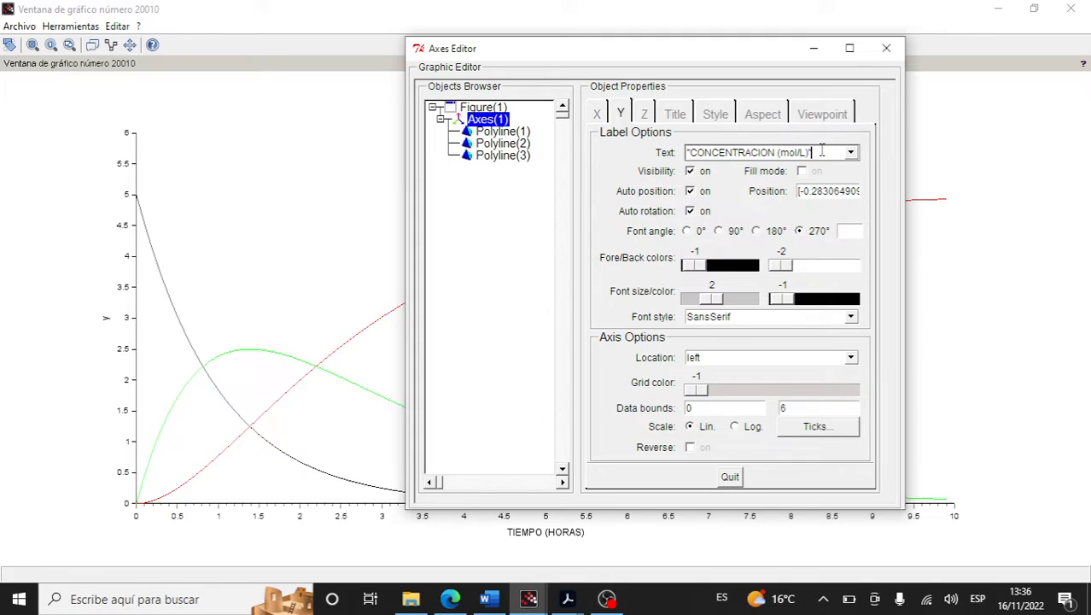
click(802, 407)
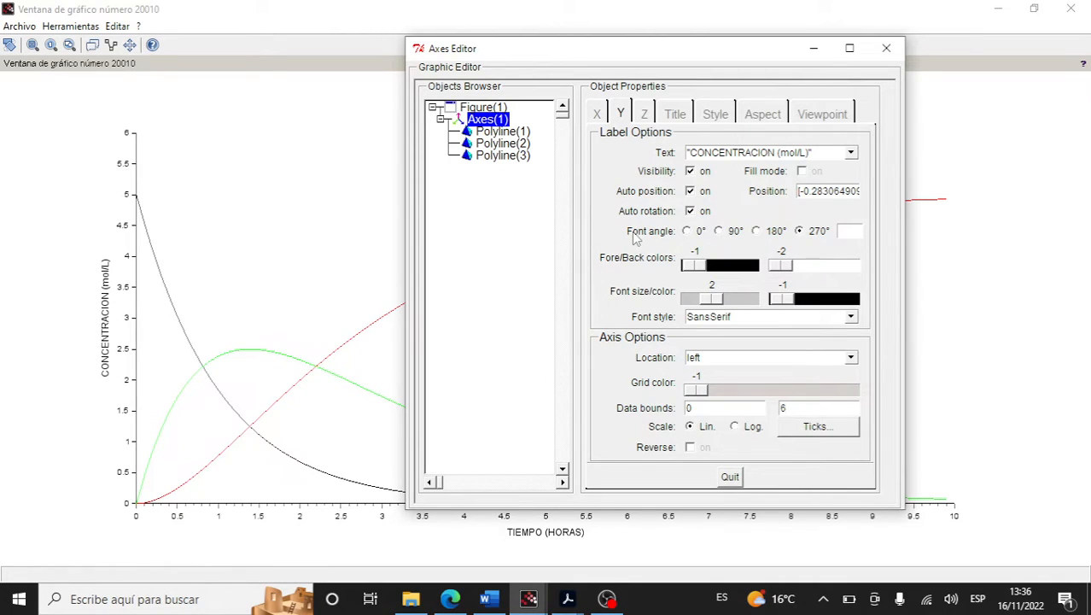
Open the properties of Polyline(1), move the editor clear of the curves, and set the mark style to cross
click(497, 132)
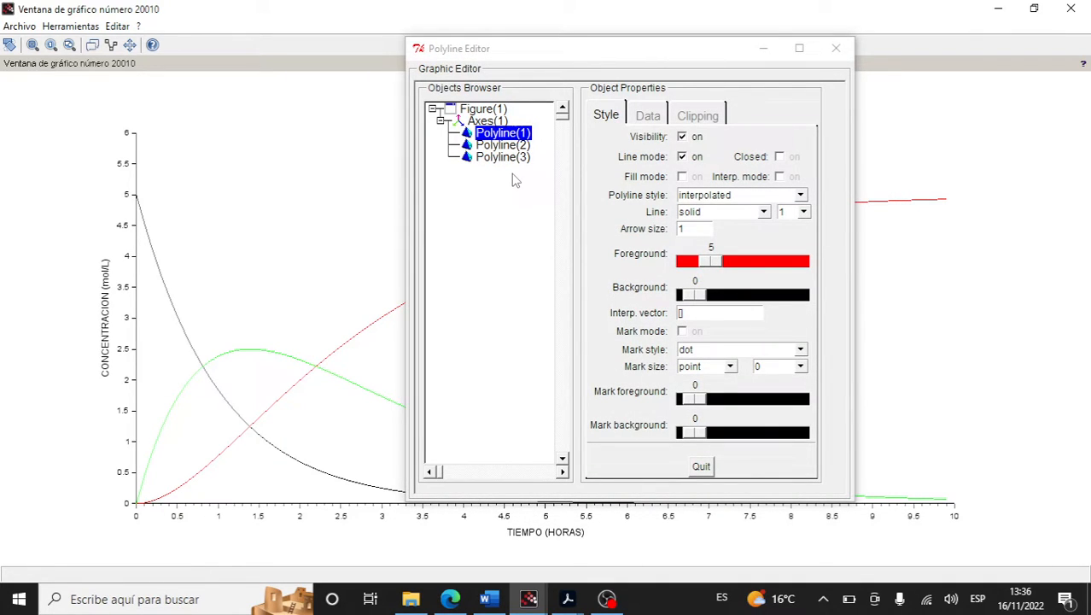
click(584, 58)
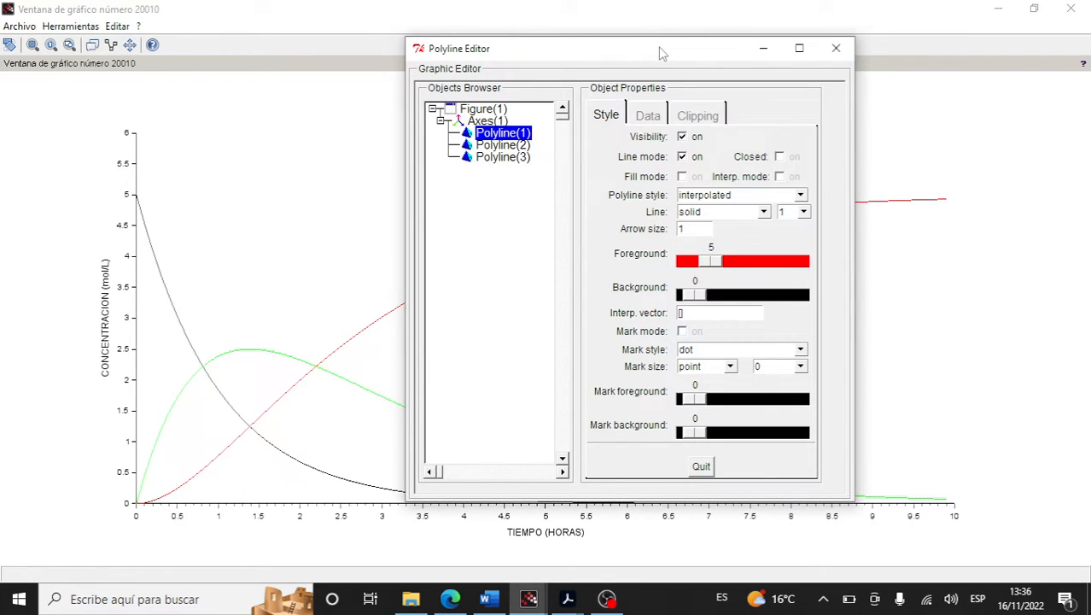
drag(662, 52, 815, 49)
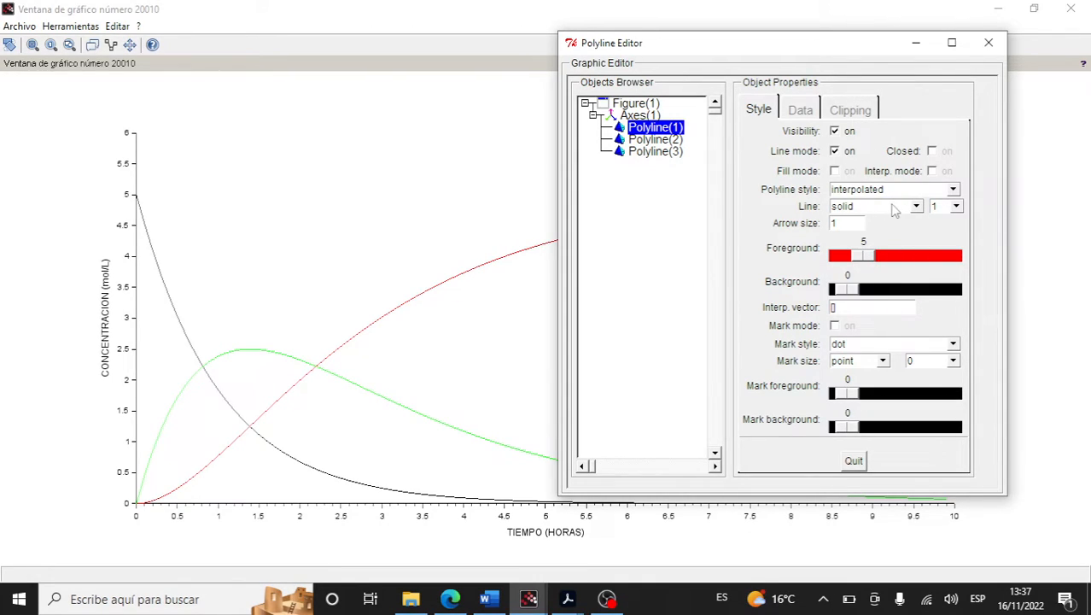
click(918, 213)
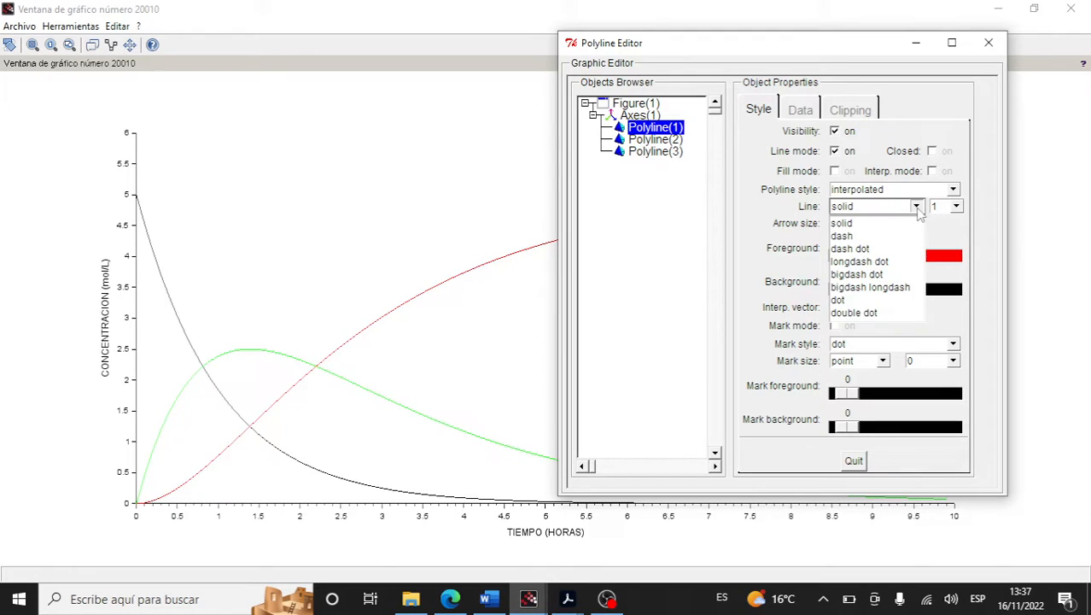
click(919, 212)
click(918, 213)
click(918, 212)
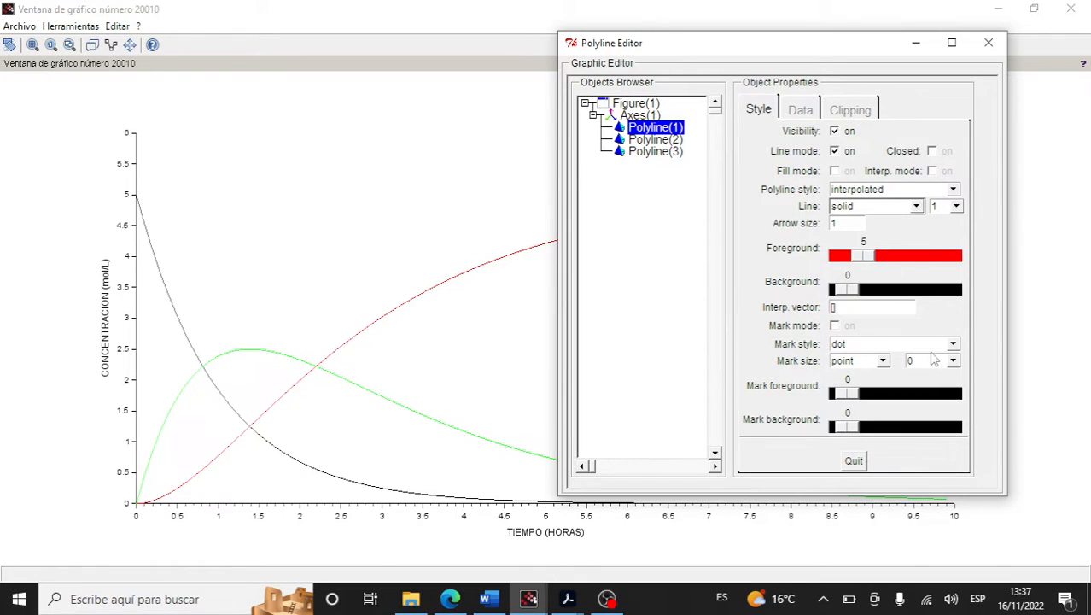
click(953, 345)
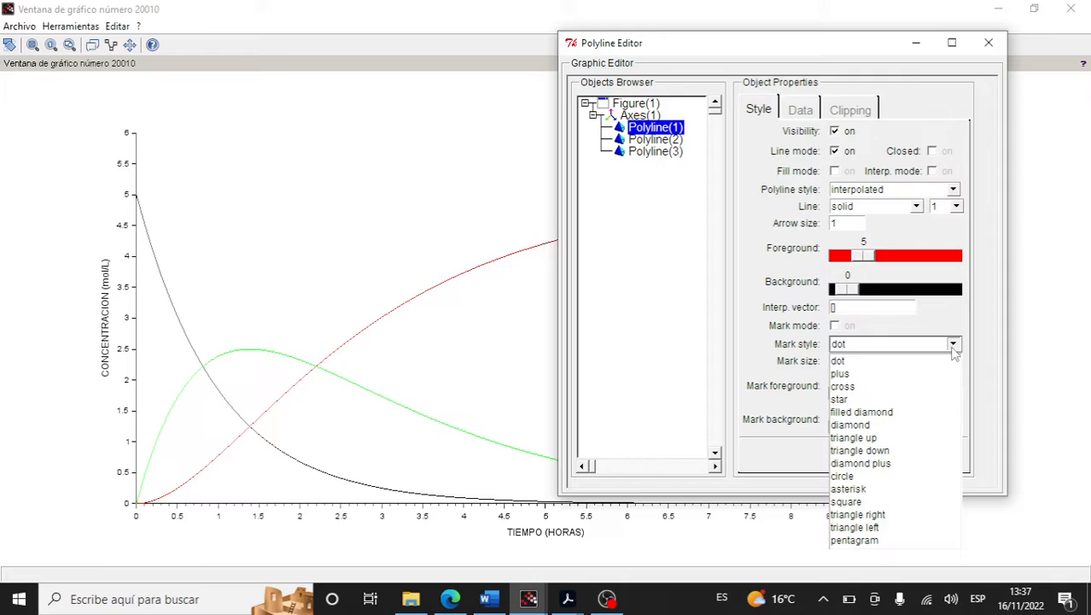
click(864, 387)
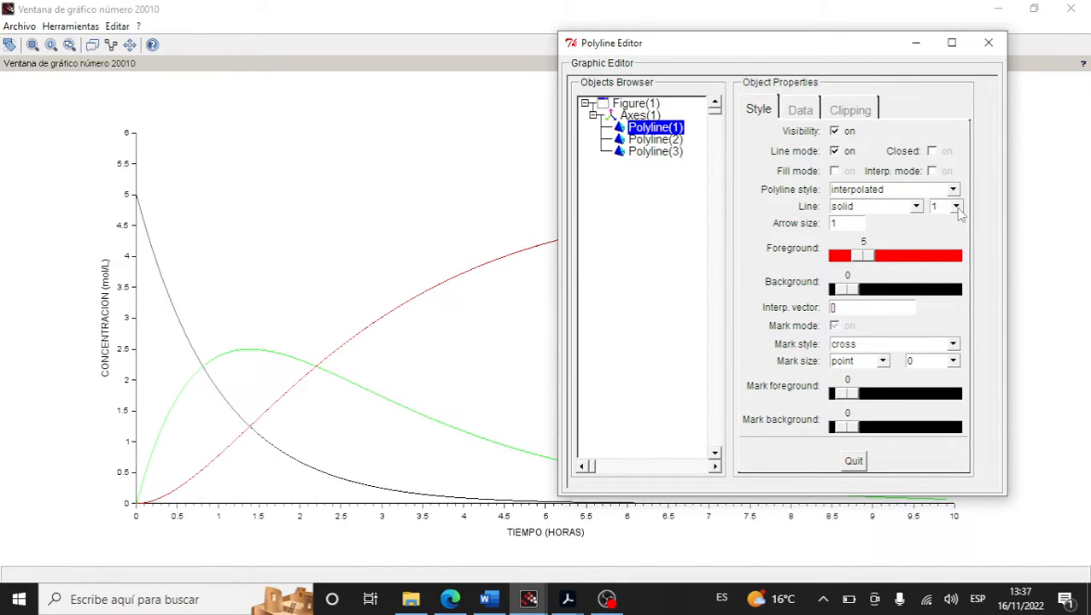
Set the line thickness of Polyline(1) to 3.0, keeping the solid line style
click(956, 207)
click(944, 265)
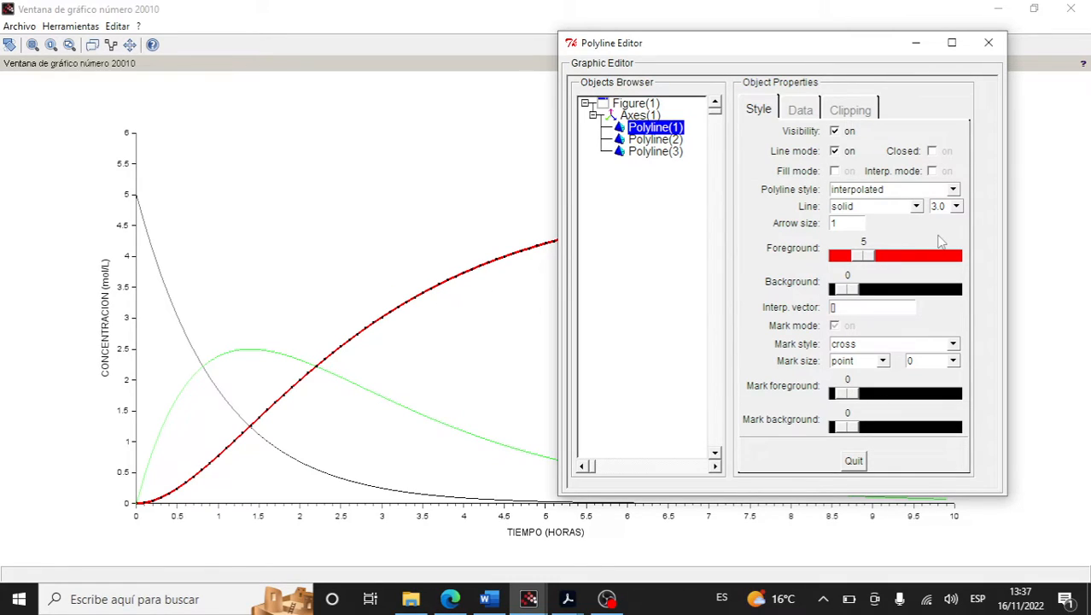
click(916, 206)
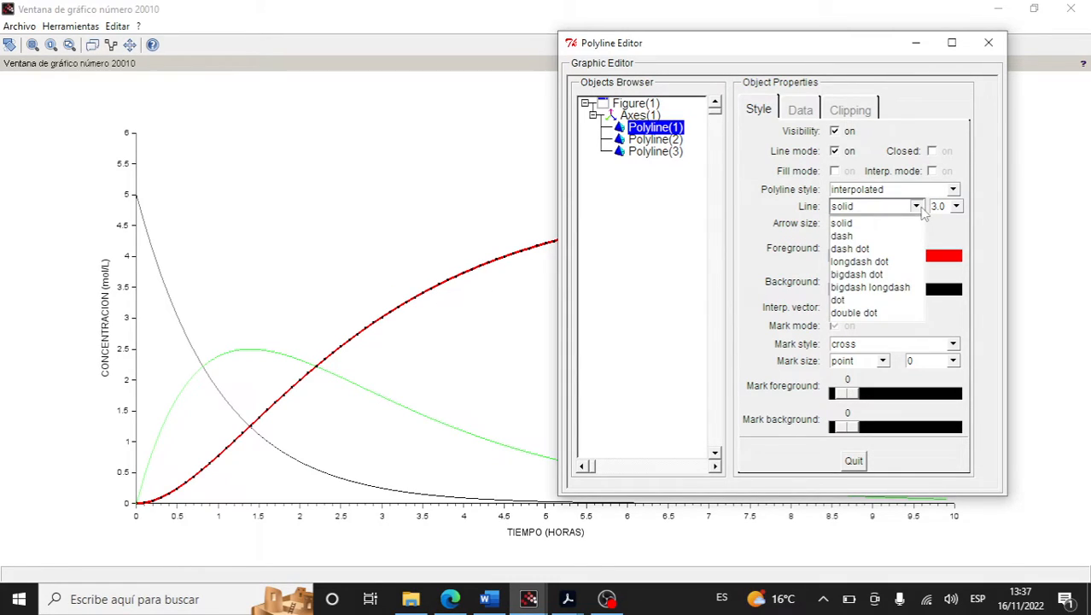
click(920, 210)
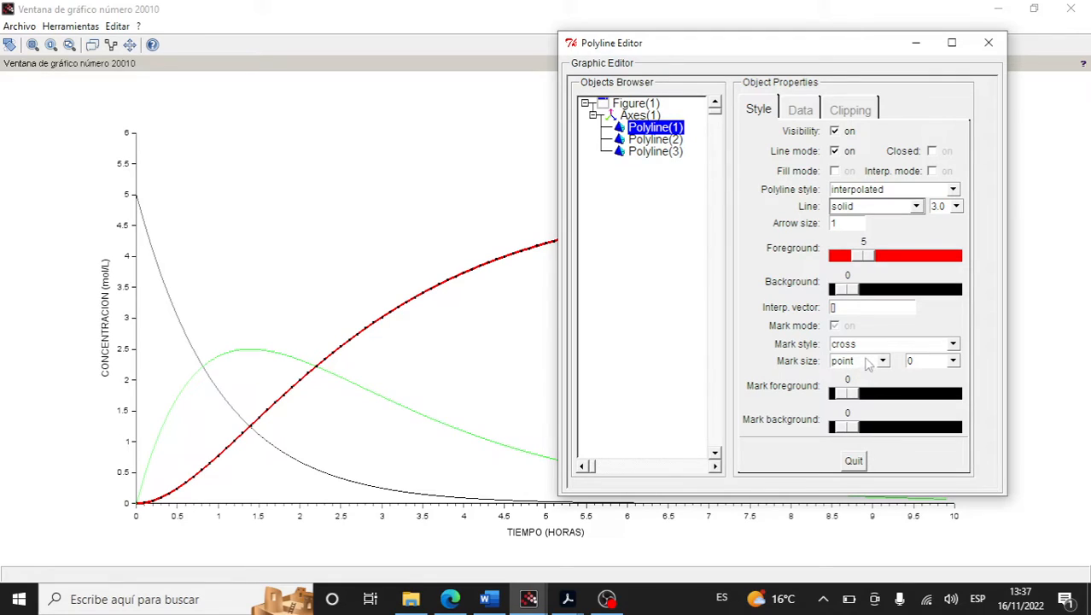
Set the foreground colour of Polyline(2) to blue, colour number 10
click(666, 142)
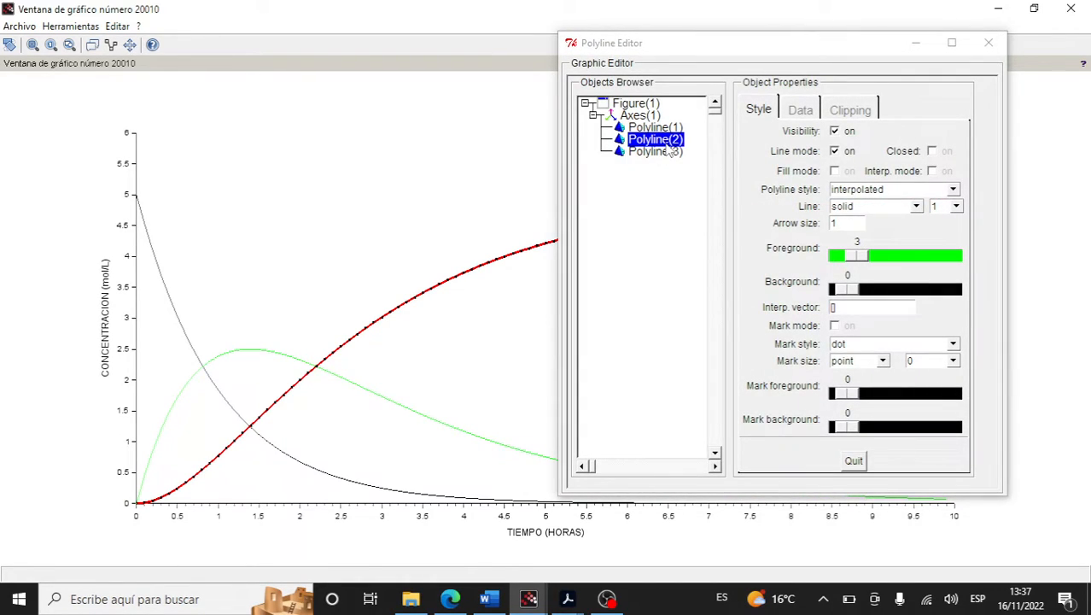
drag(856, 254, 879, 254)
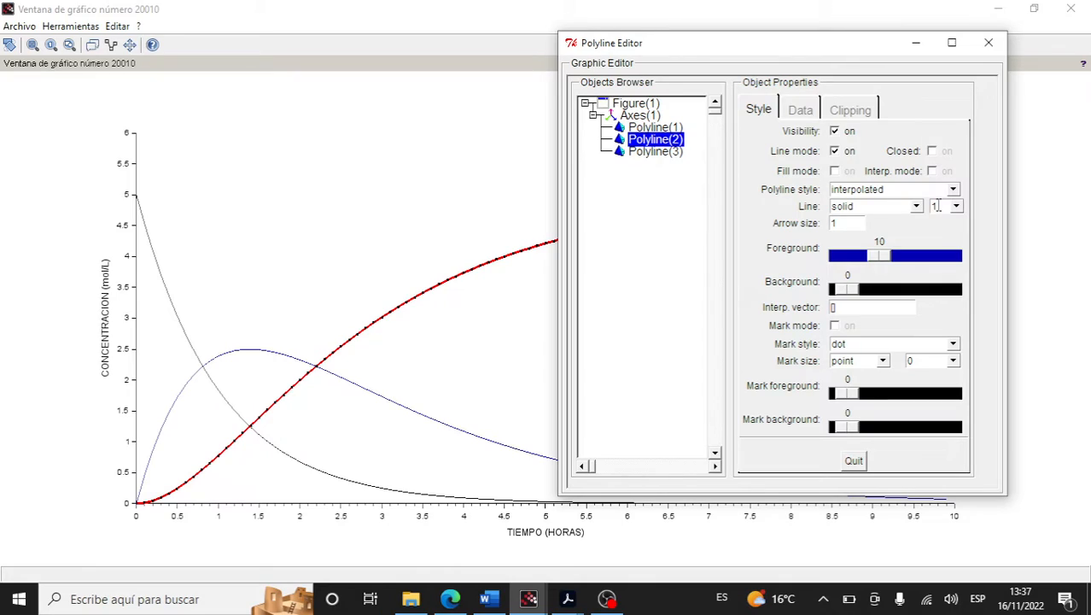
Set the line thickness of Polyline(2) to 2.0
click(956, 207)
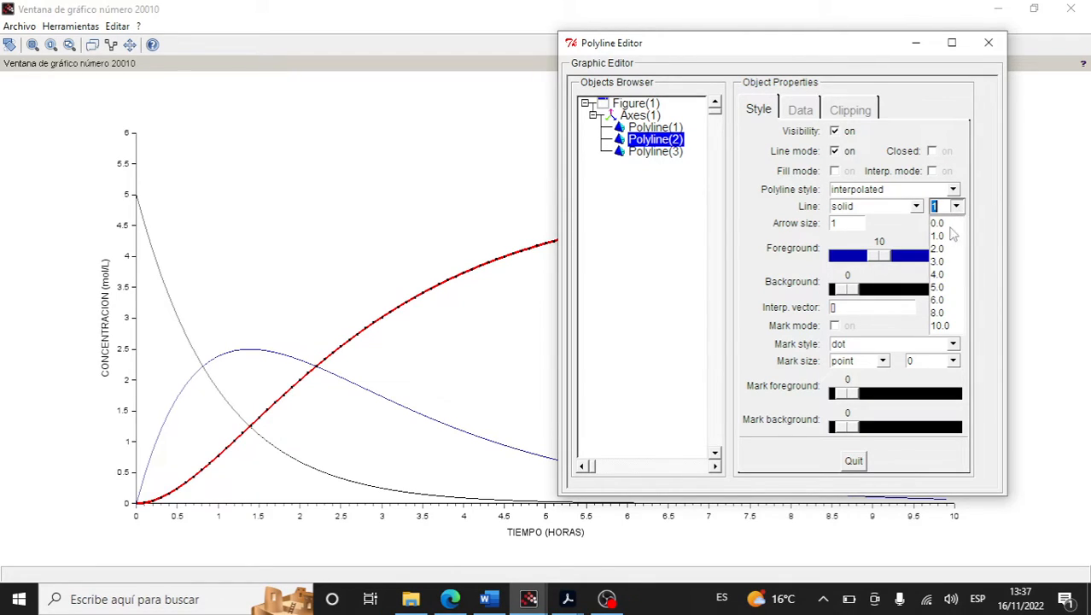
click(943, 254)
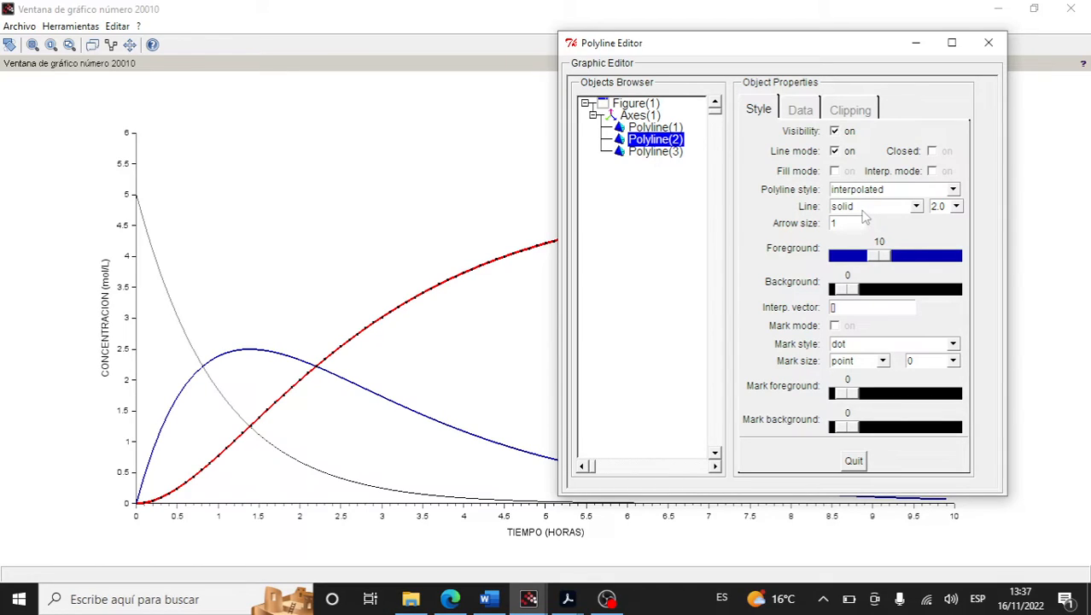
Try the star and square mark styles on Polyline(2)
click(883, 362)
click(883, 362)
click(955, 350)
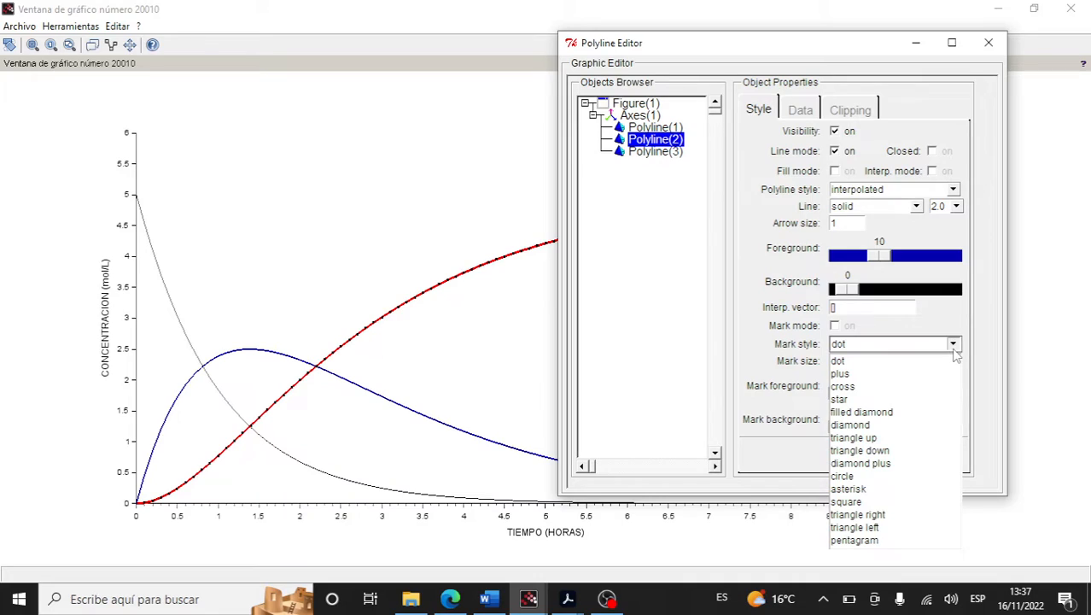
click(864, 399)
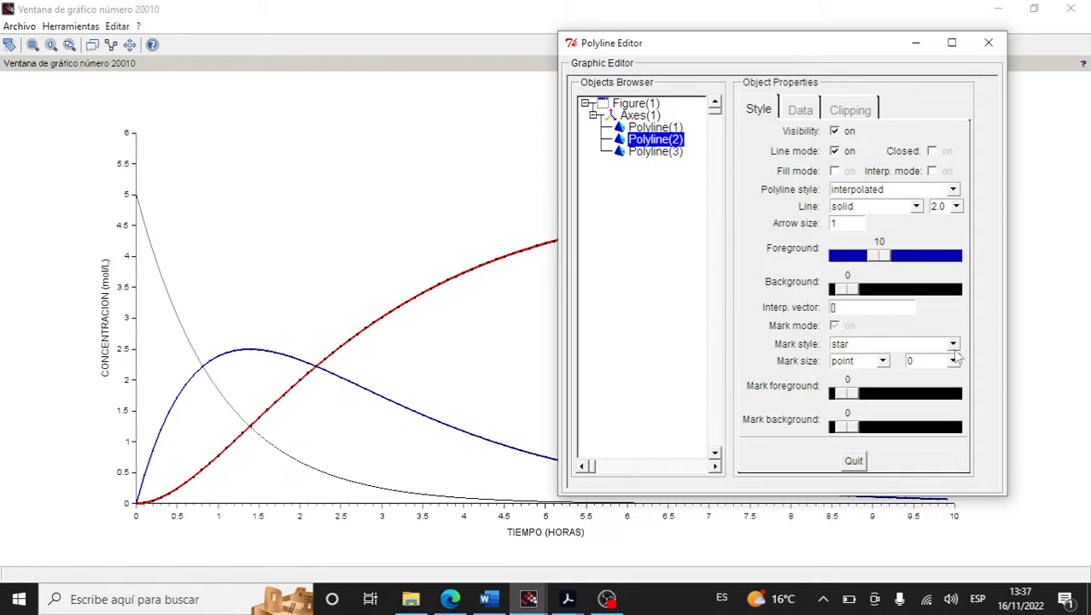
click(953, 345)
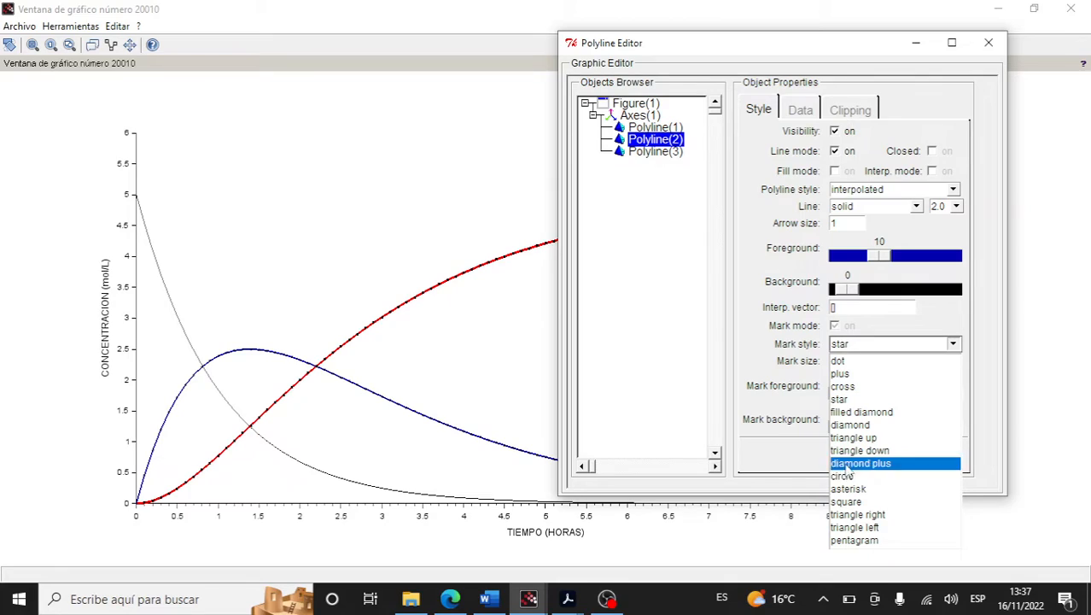
click(857, 502)
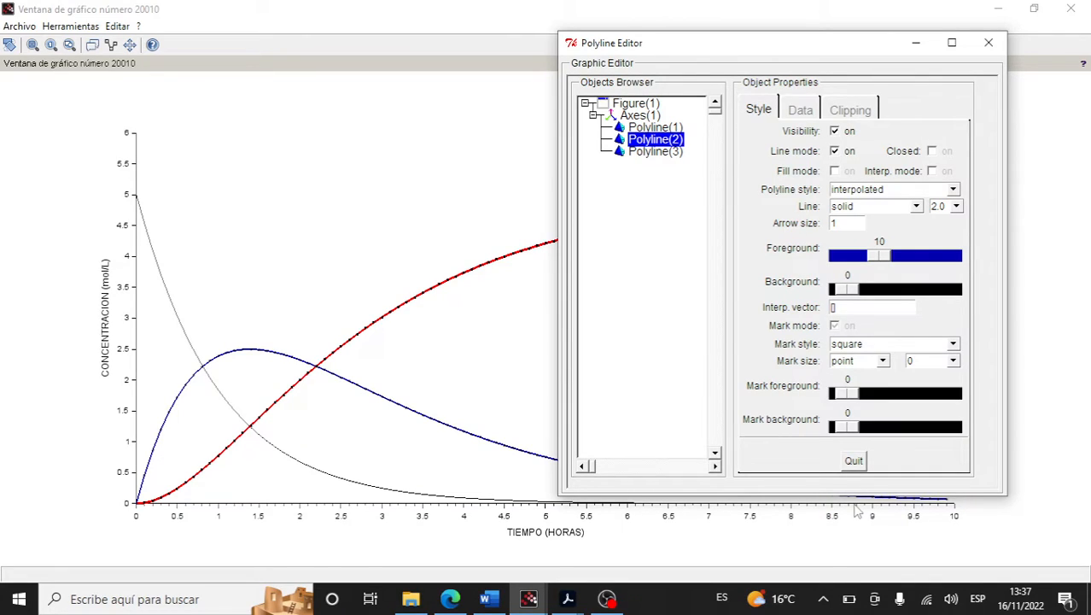
Set the mark style of Polyline(2) to plus
click(884, 362)
click(885, 362)
click(954, 345)
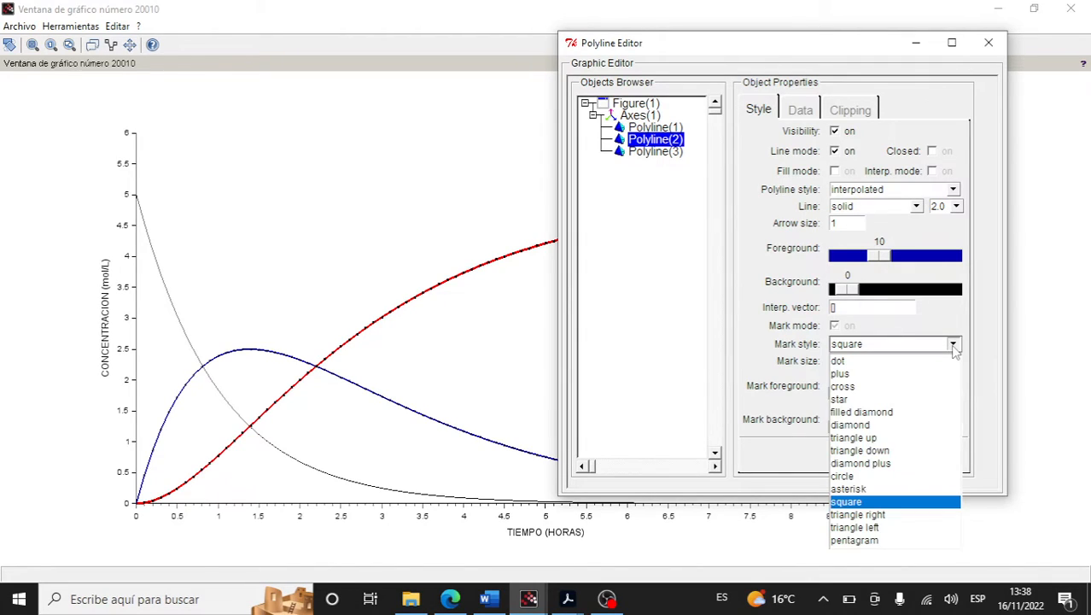
click(869, 375)
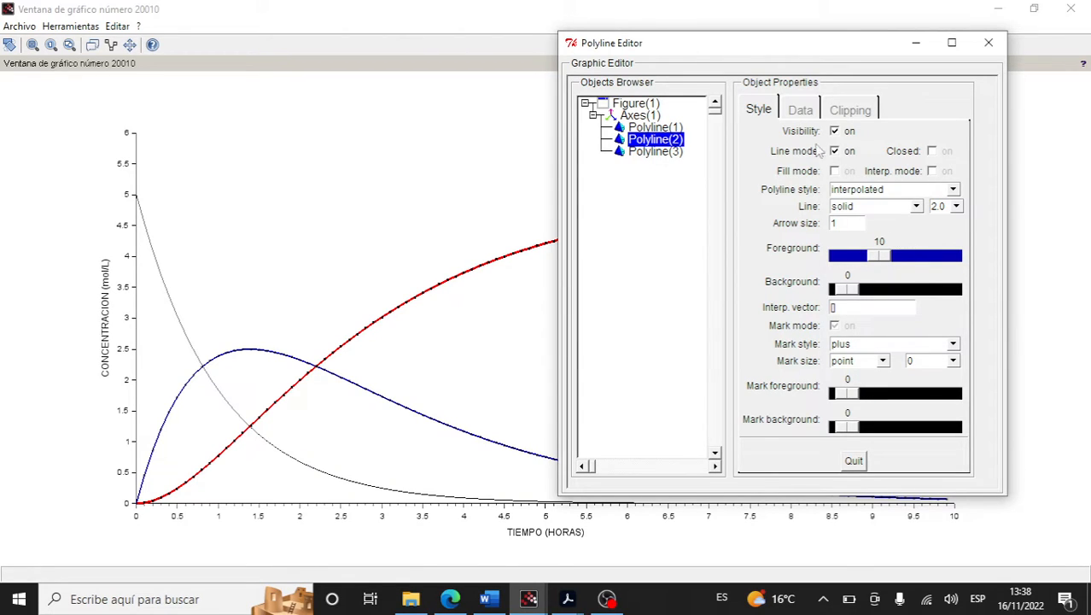
Set the foreground of Polyline(3) to colour number 14 and its mark style to dot
click(658, 151)
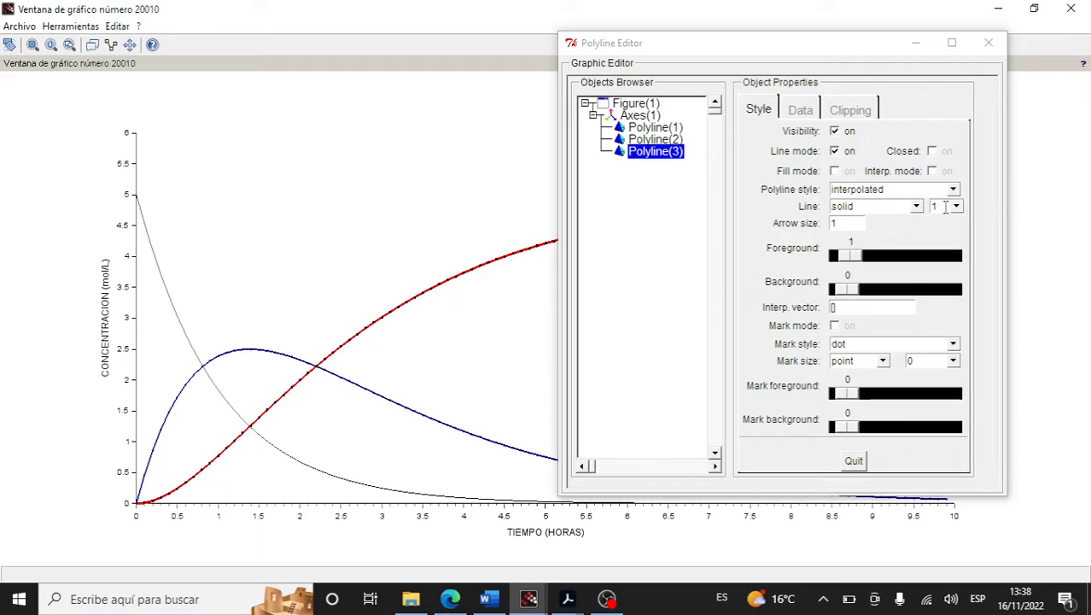
drag(845, 256, 889, 261)
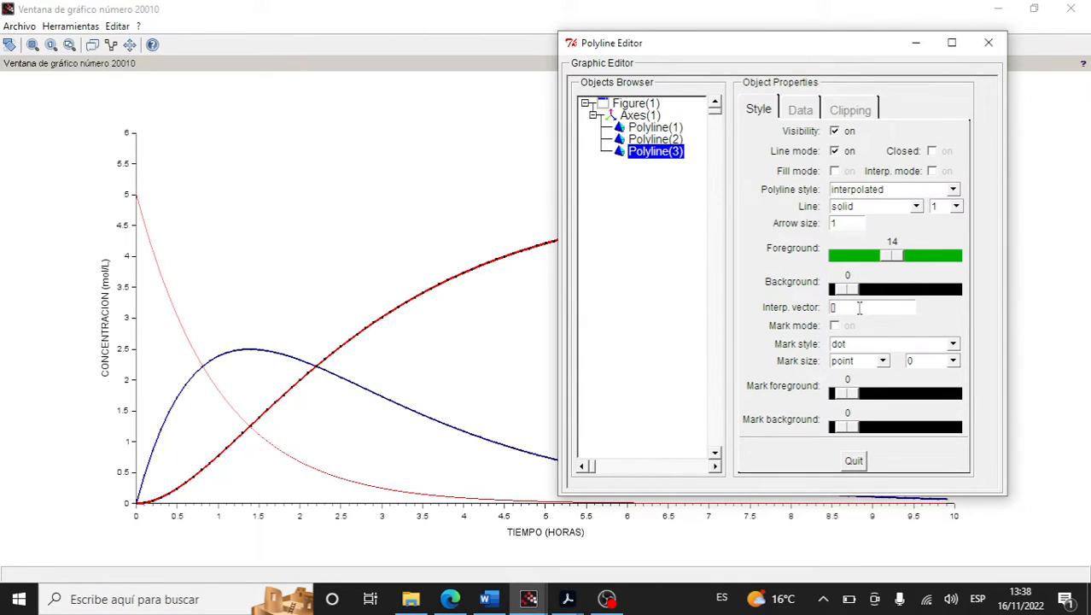
click(880, 345)
click(879, 344)
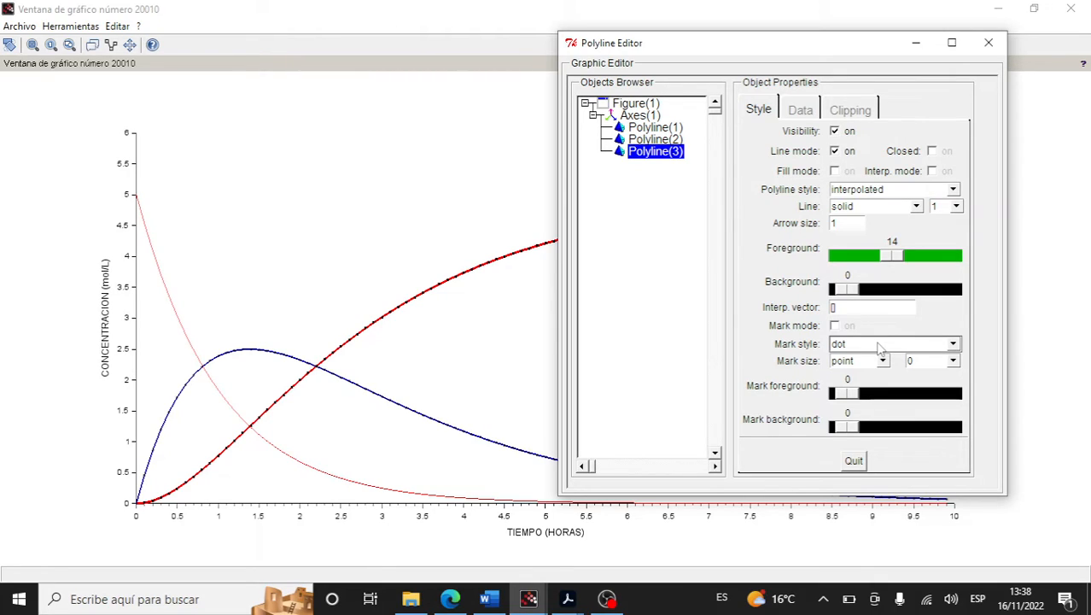
click(879, 345)
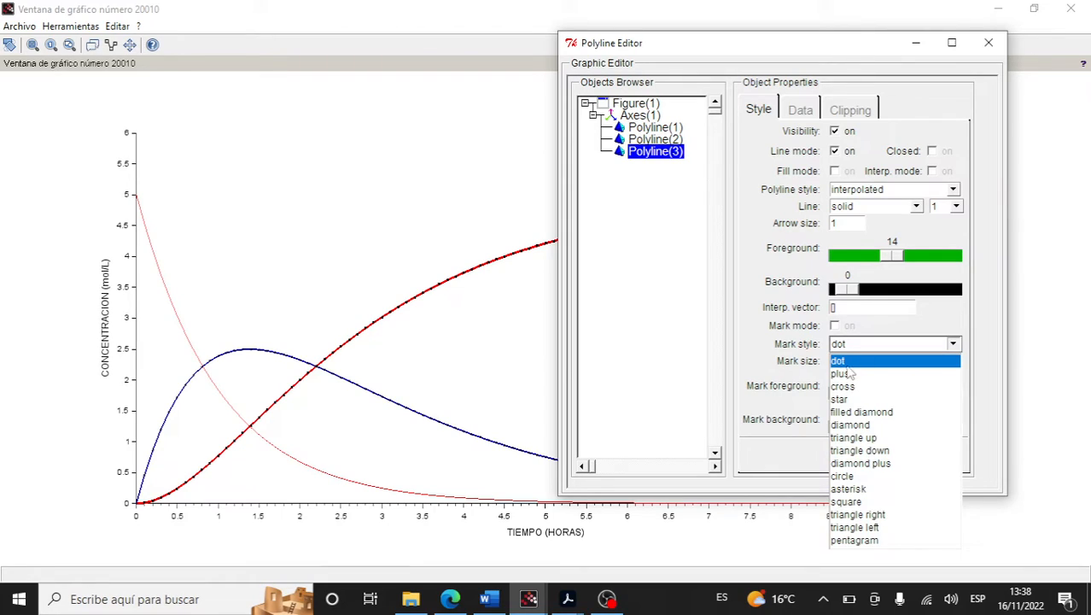
click(850, 359)
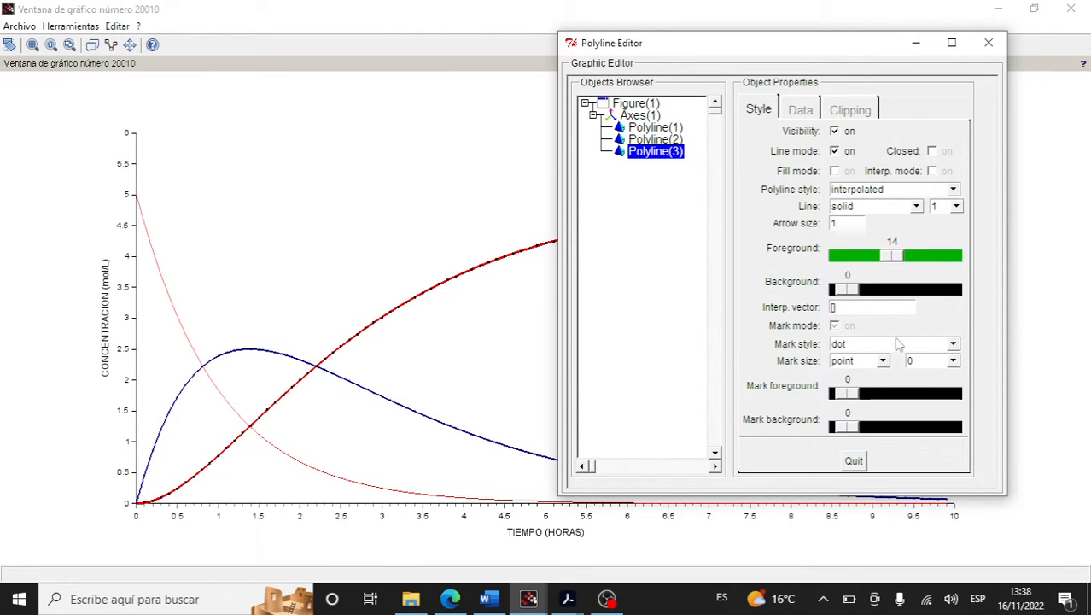
Set the mark size of Polyline(3) to 1.0 point and close the polyline editor
click(953, 361)
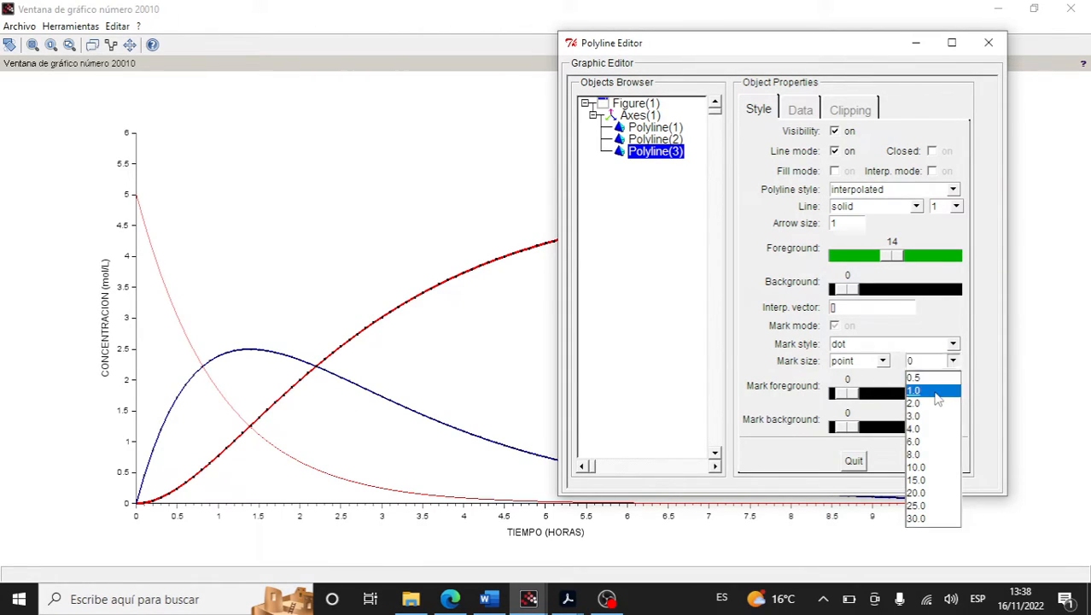
click(932, 392)
click(854, 460)
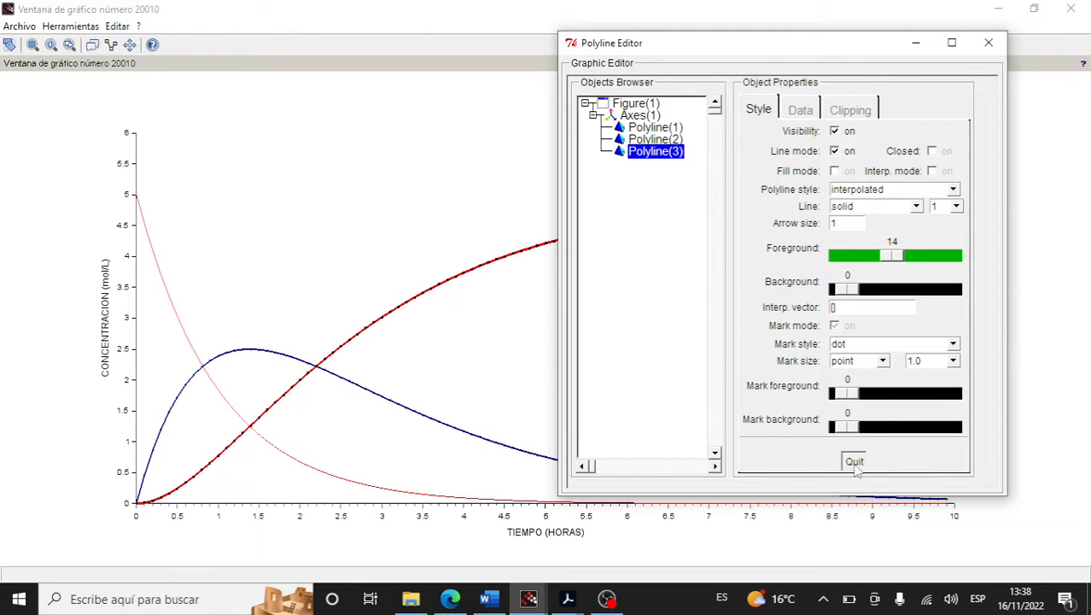
Try to reopen the axes properties of the concentration plot
click(117, 25)
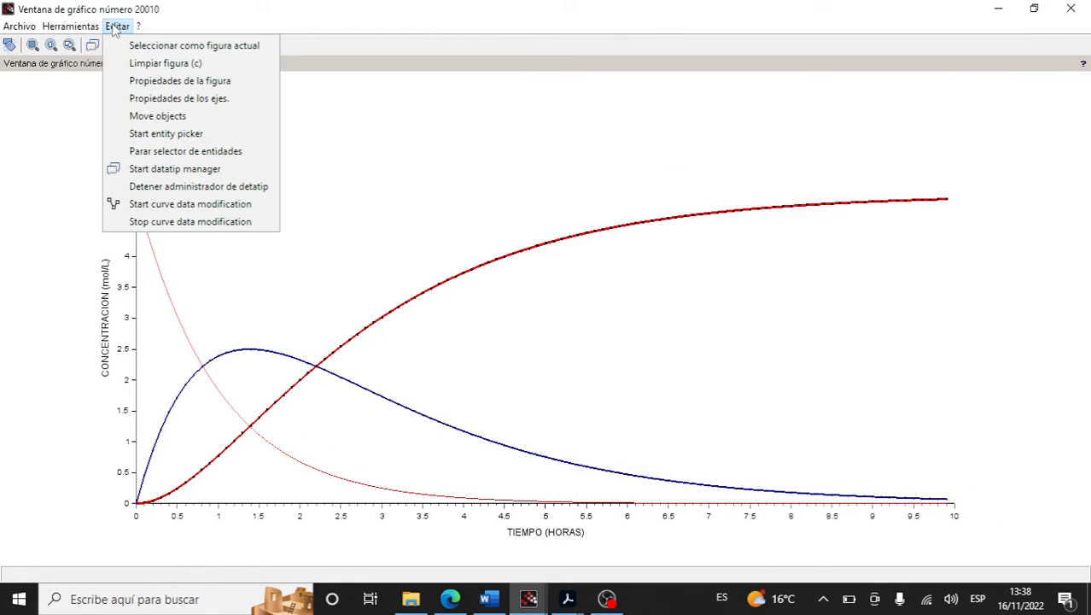
click(208, 99)
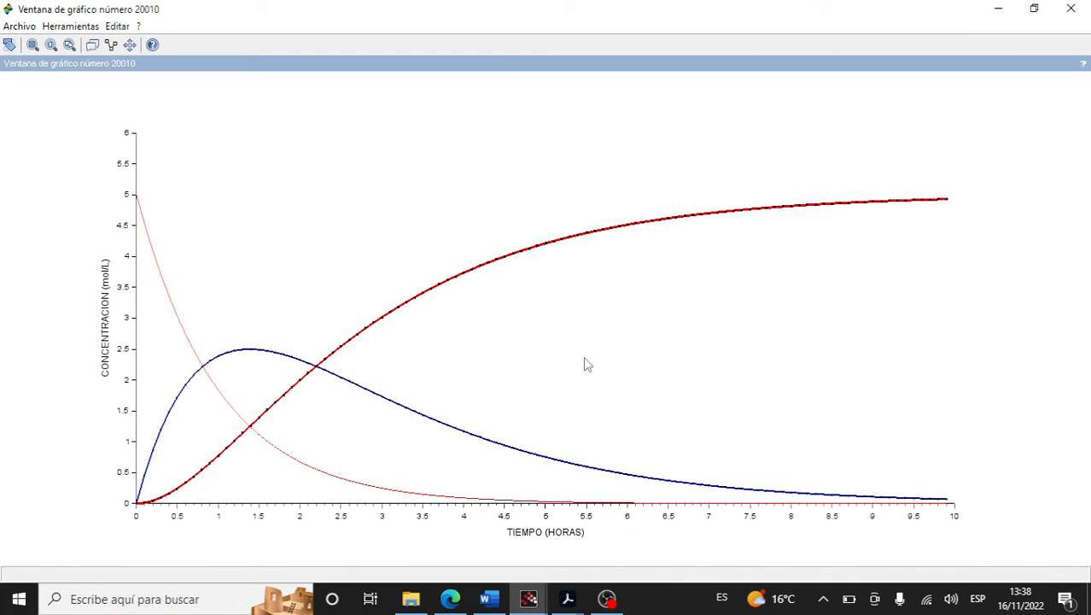
click(534, 600)
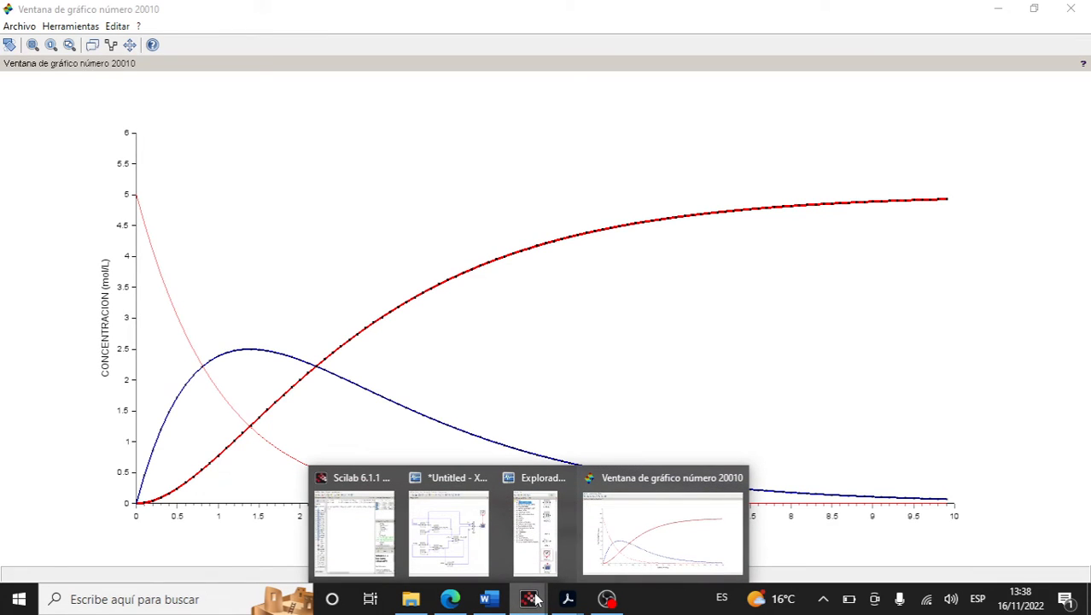
click(634, 542)
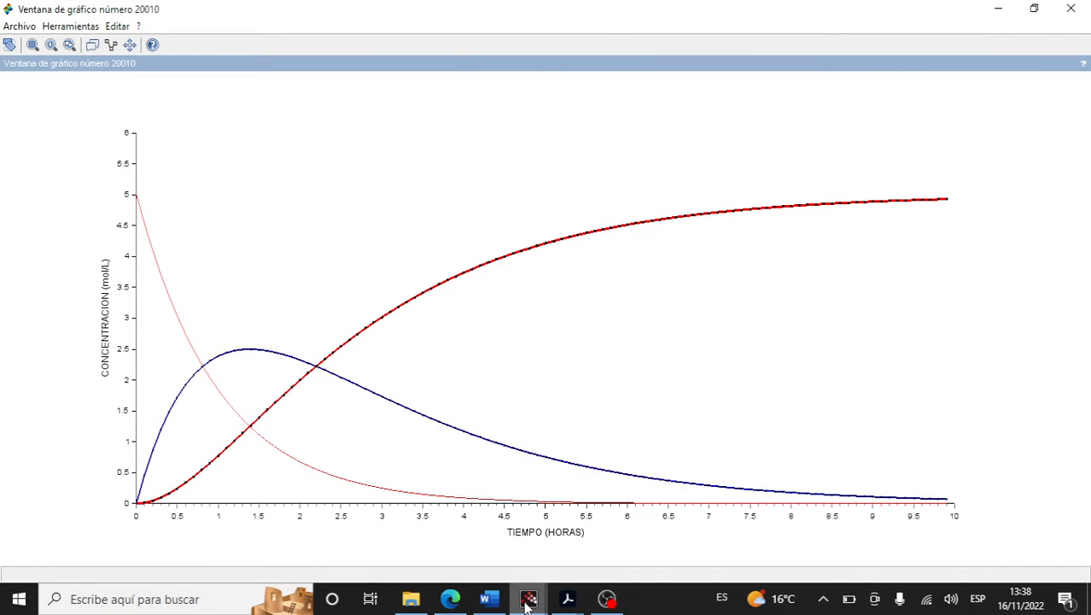
click(527, 602)
click(652, 548)
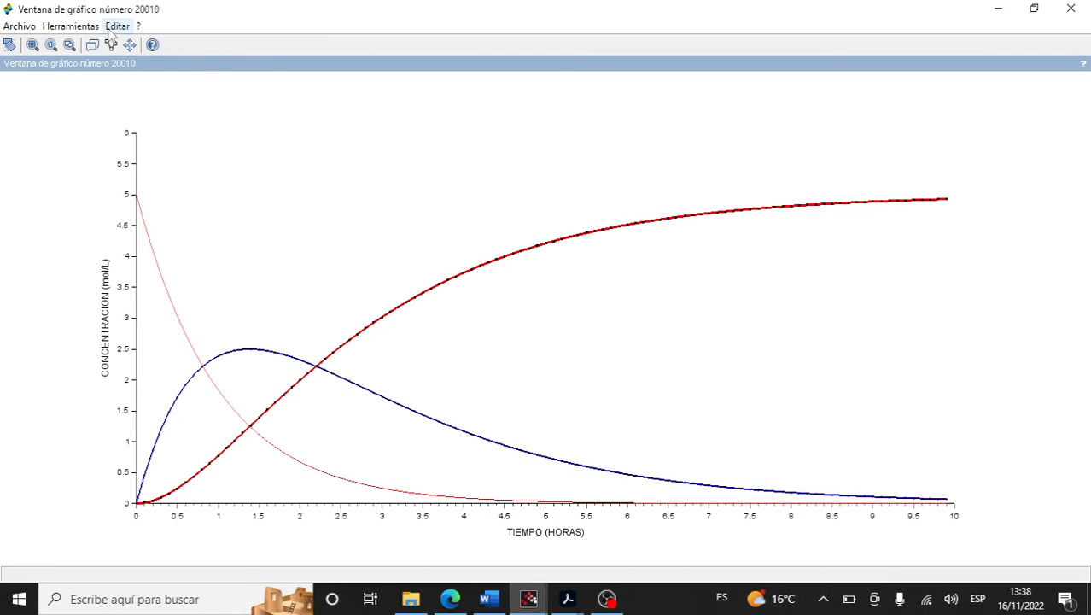
click(70, 25)
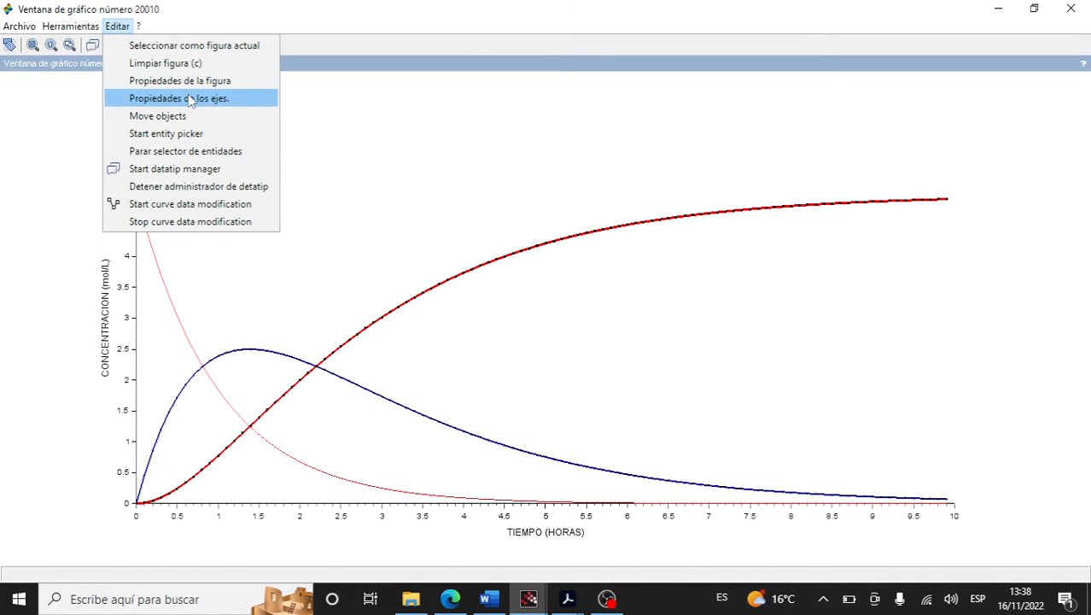
click(191, 100)
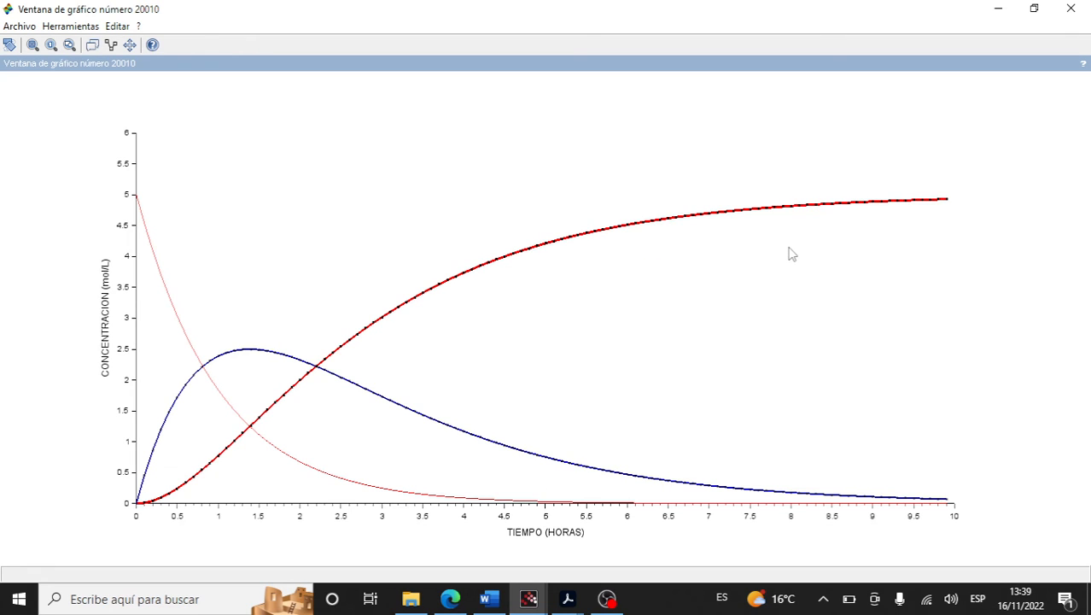
click(607, 599)
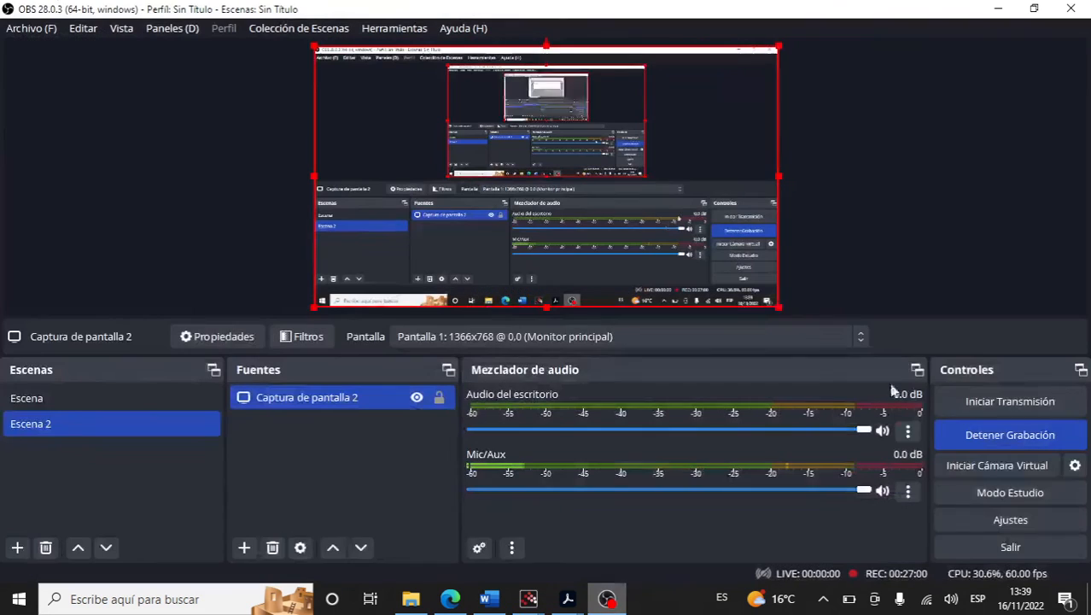